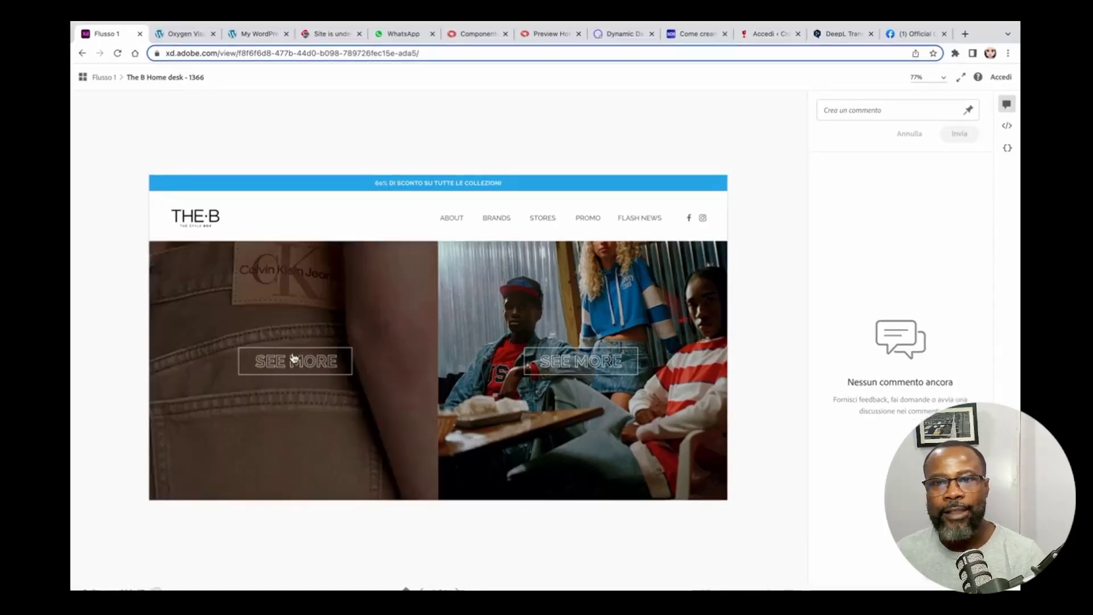
Examine how the Calvin Klein panel in the prototype switches between the SEE MORE image and its closable description.
click(294, 365)
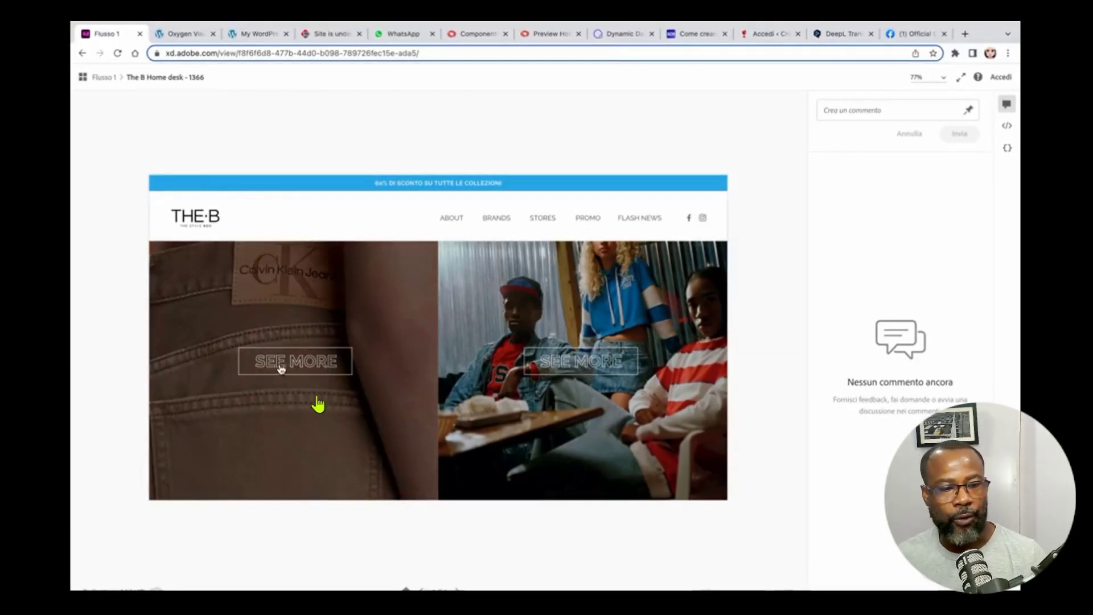
click(283, 365)
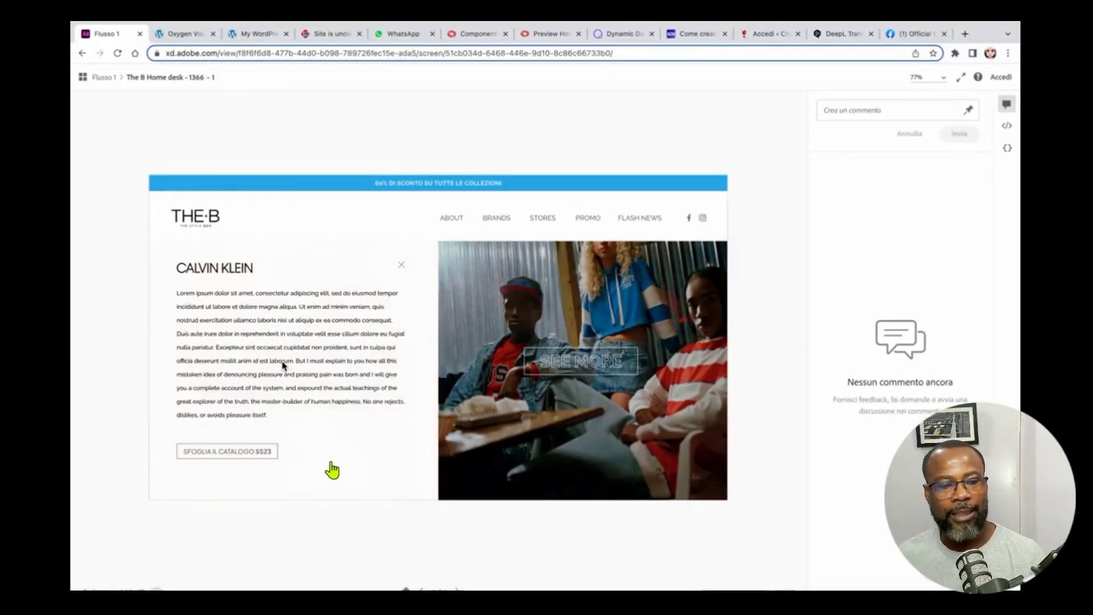
click(402, 265)
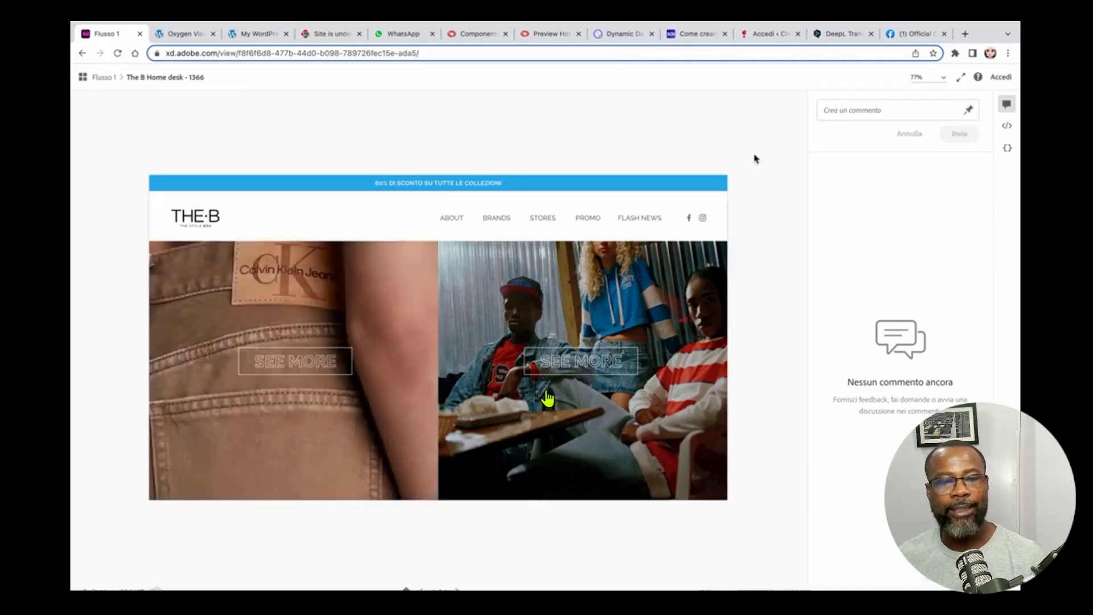
click(295, 362)
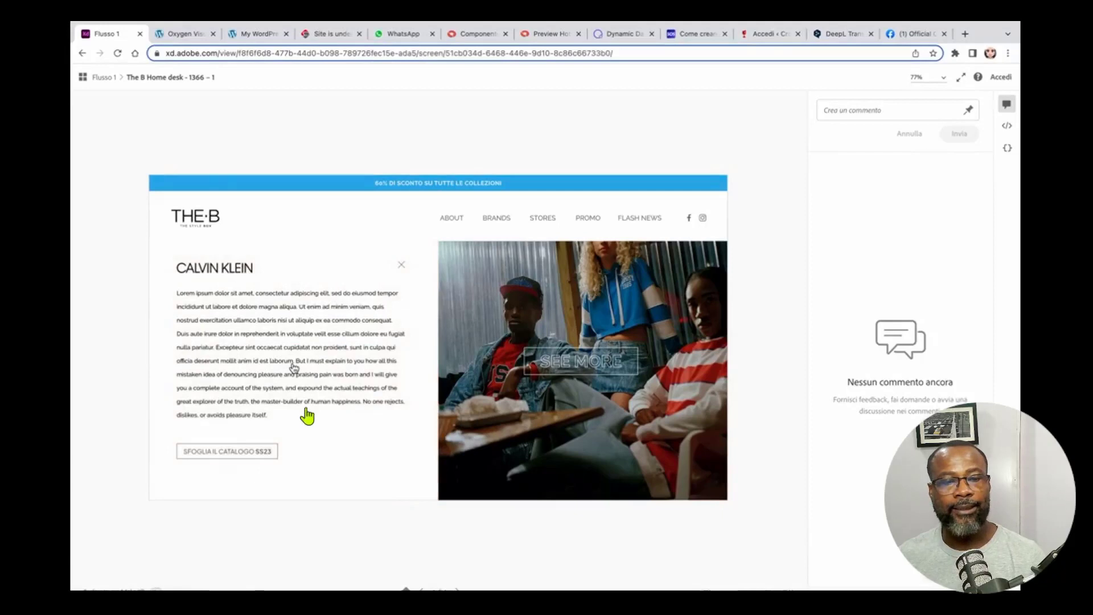
click(402, 265)
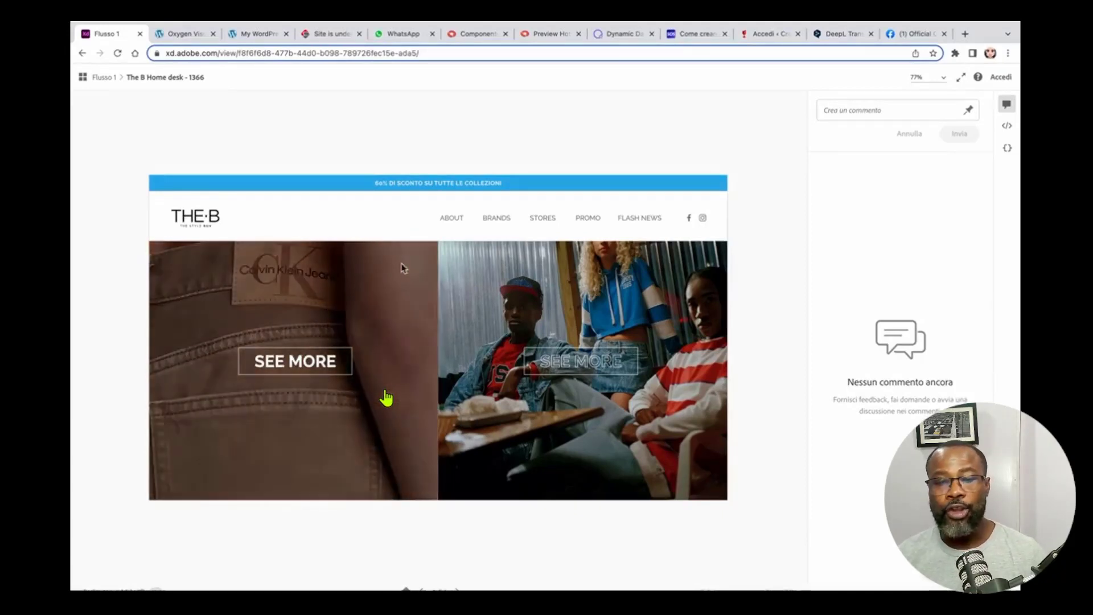
click(284, 366)
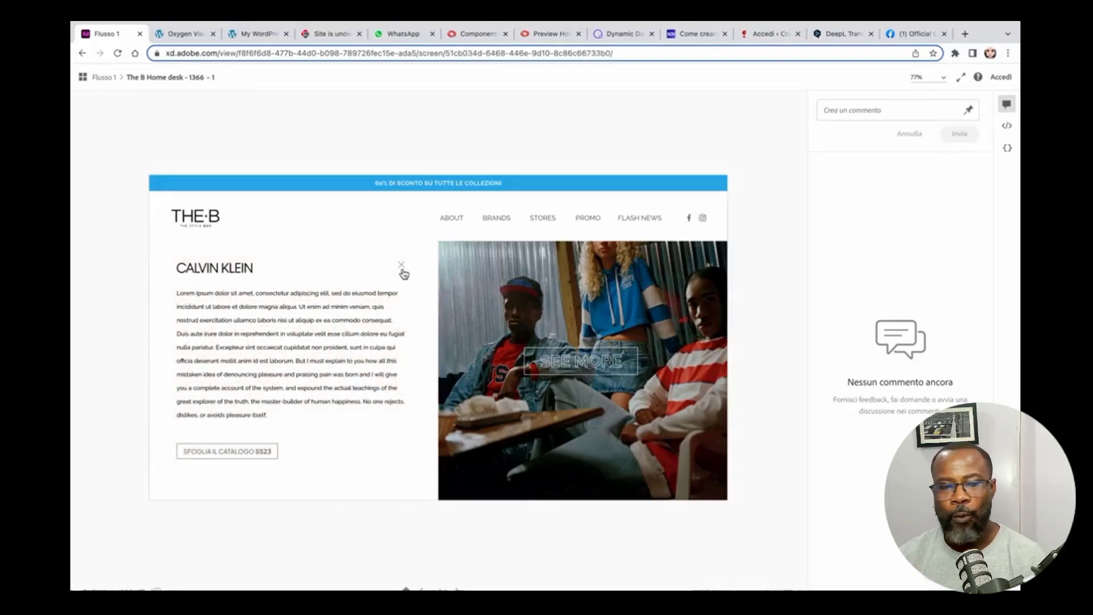
click(402, 266)
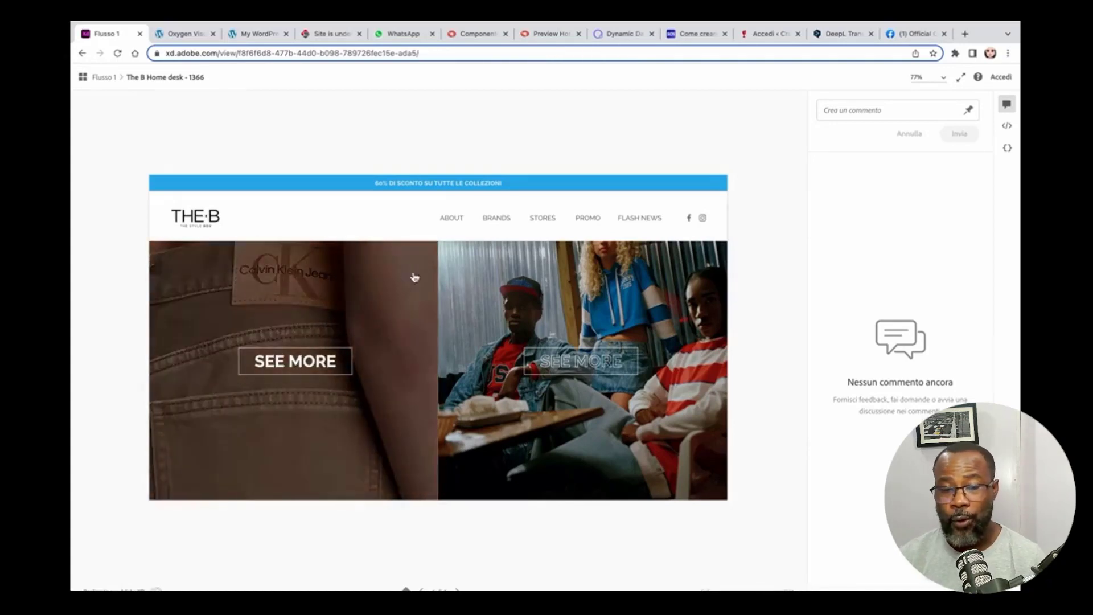
mouse_move(785, 26)
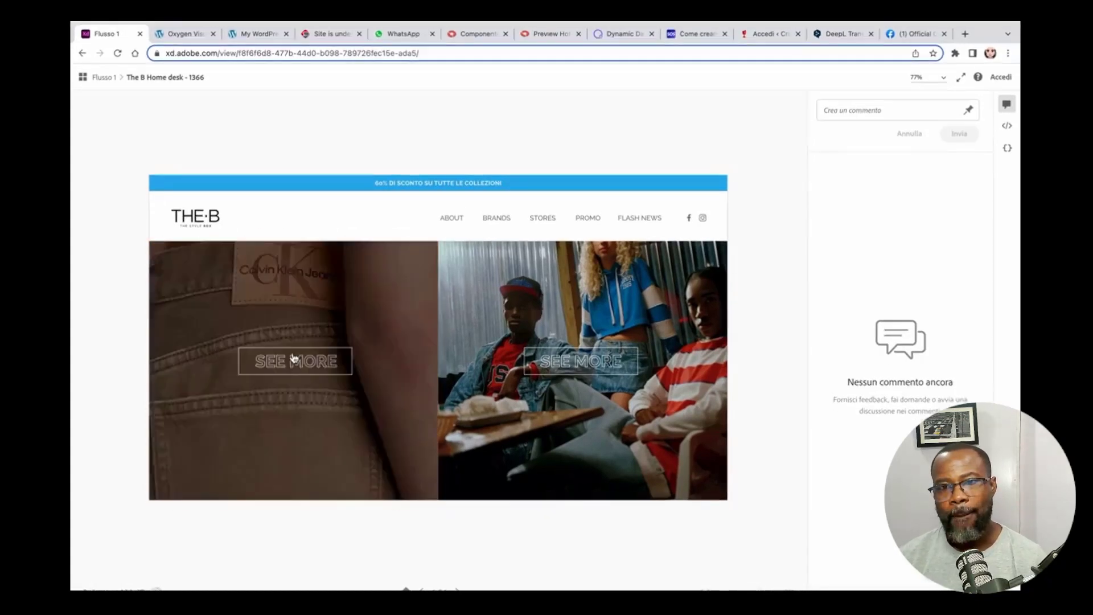
click(295, 368)
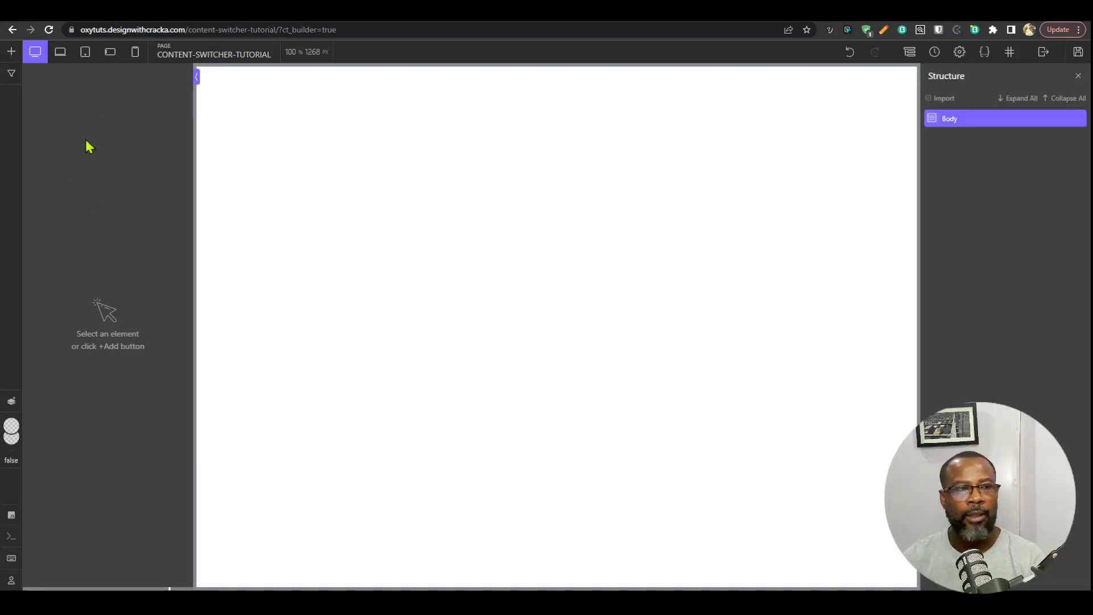
Add a section with a div inside it and set the div's width to 100%.
click(12, 52)
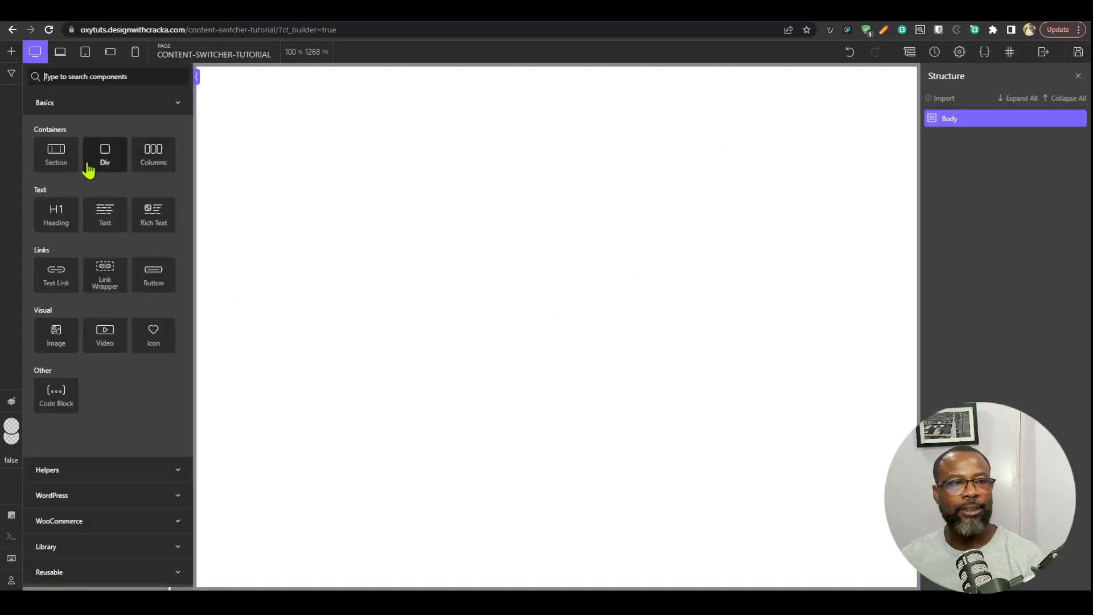
click(56, 152)
click(12, 52)
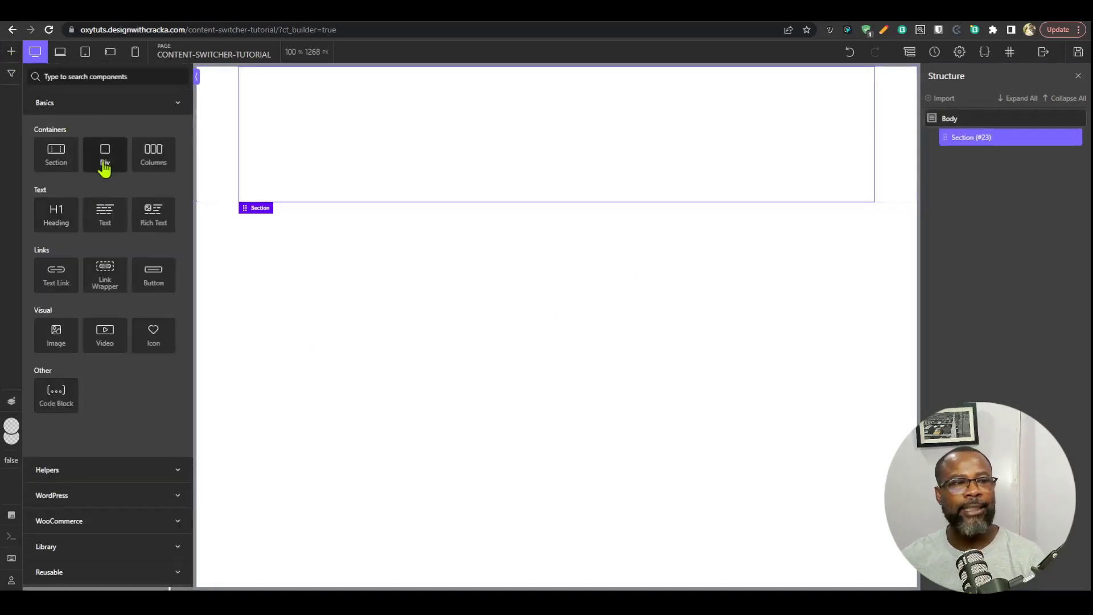
click(105, 164)
click(97, 436)
text(100%)
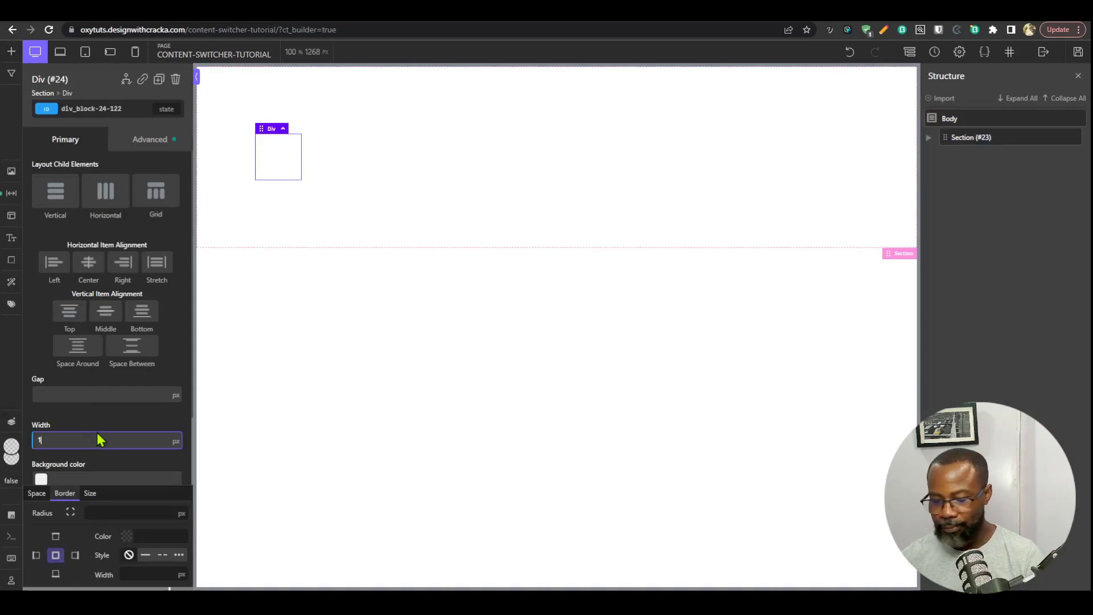
Lay out the div as a grid with 2 columns, minimum column width 0, column gap 0 and row gap 0.
click(154, 193)
click(47, 278)
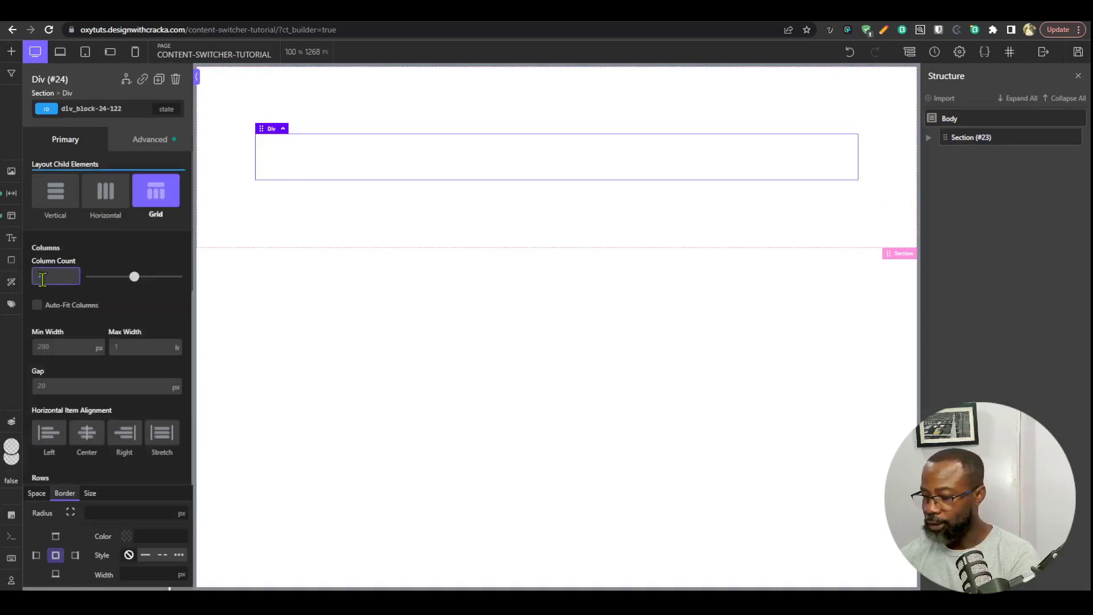
click(56, 348)
text(0)
click(70, 386)
text(0)
scroll(70, 388, down, 1)
scroll(70, 387, down, 4)
click(60, 339)
text(0)
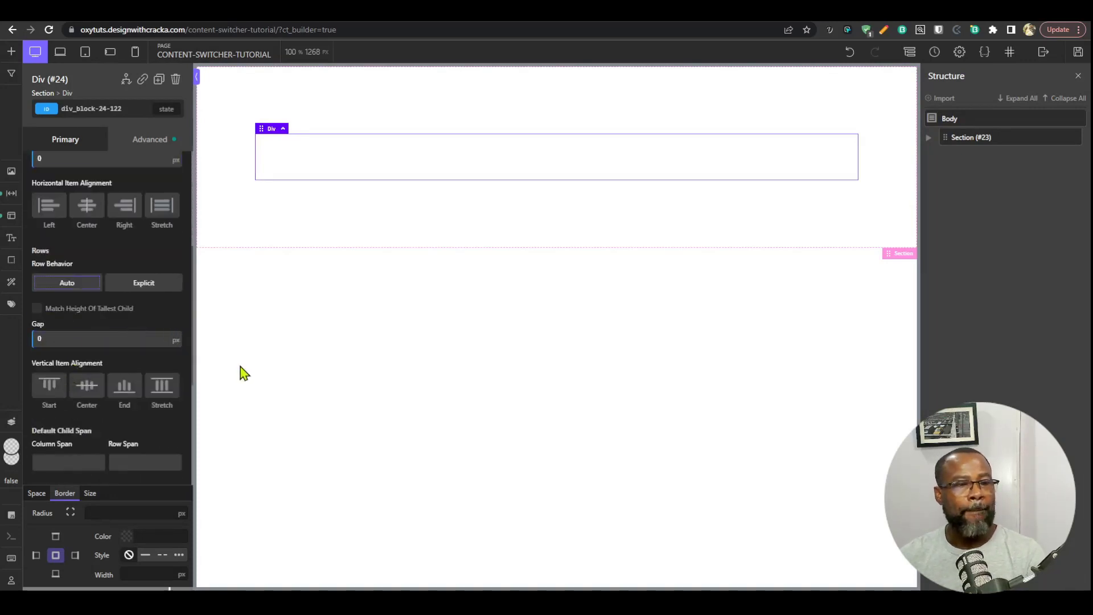
scroll(156, 402, up, 4)
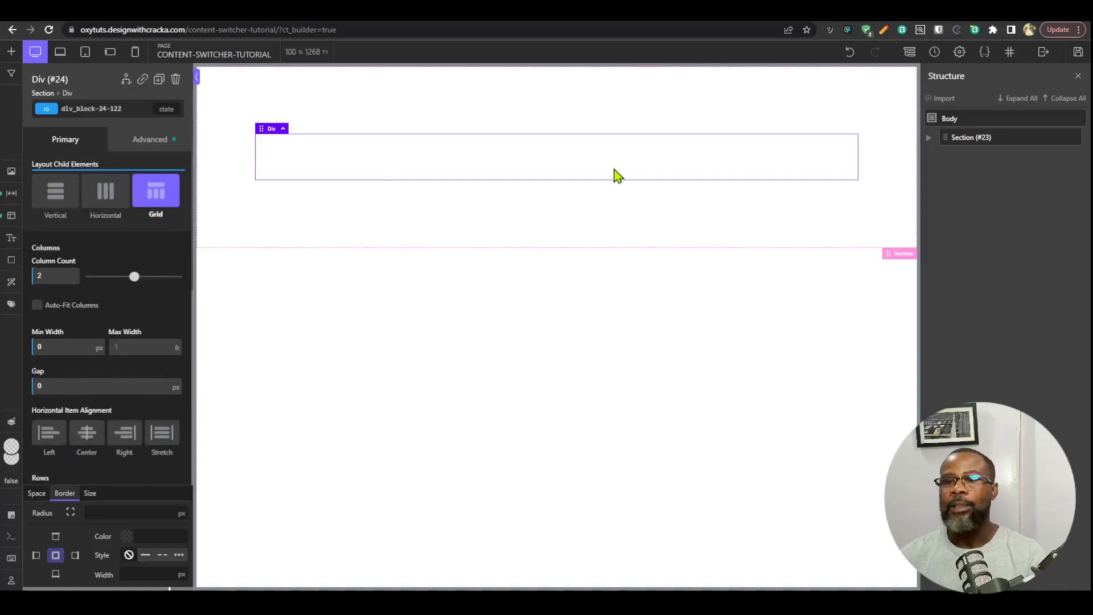
Add a nested div inside the grid div and rename the outer div as "grid container".
click(11, 52)
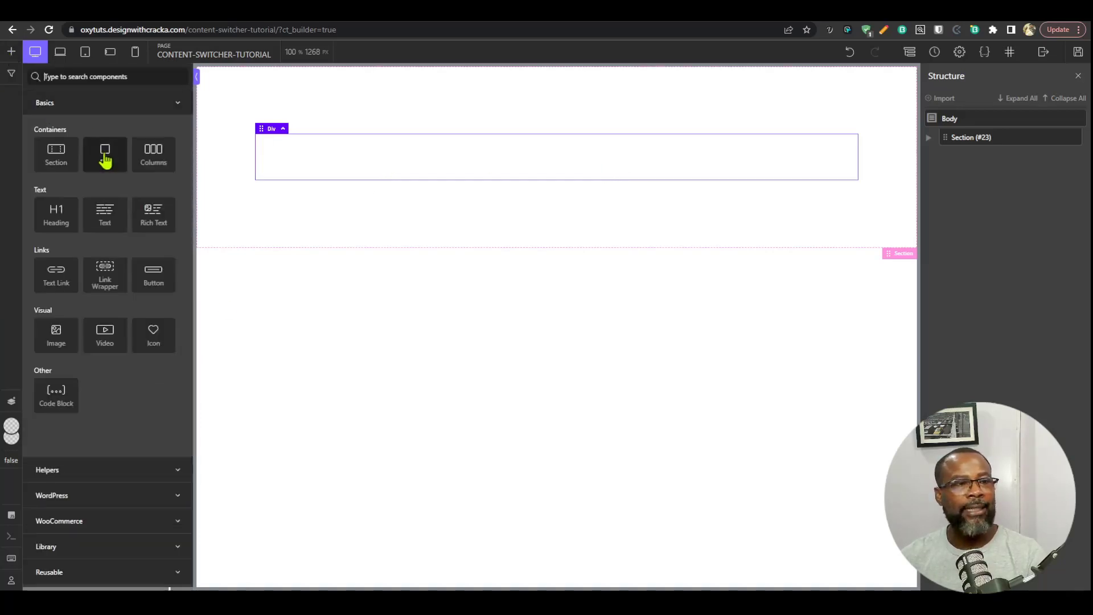
click(107, 153)
click(951, 155)
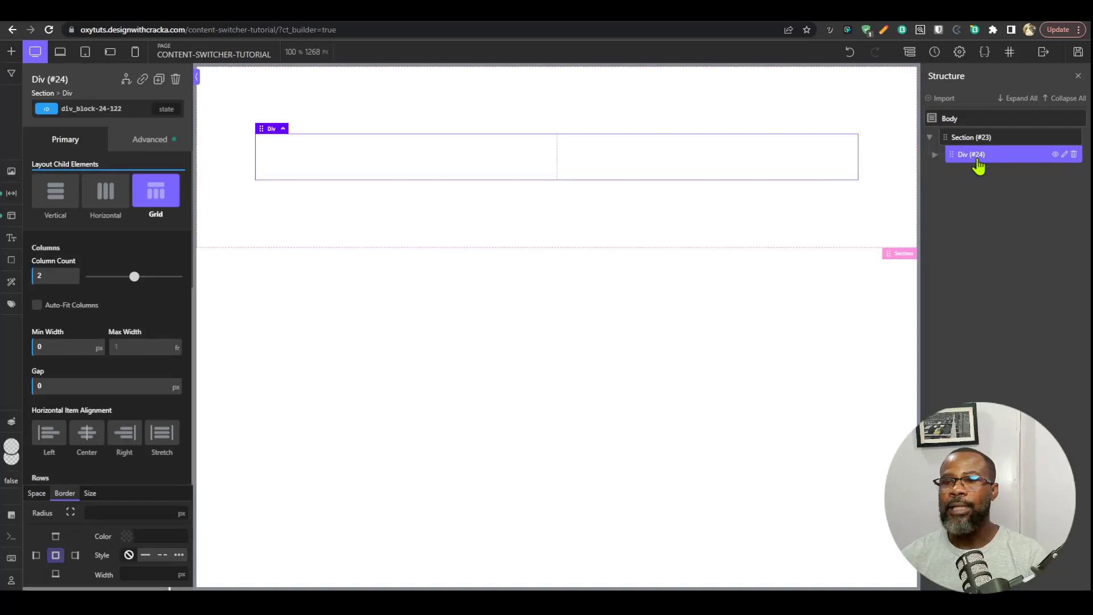
double_click(975, 155)
text(grid container)
key(Return)
Rename the div nested in the grid container as "switcher container".
click(935, 155)
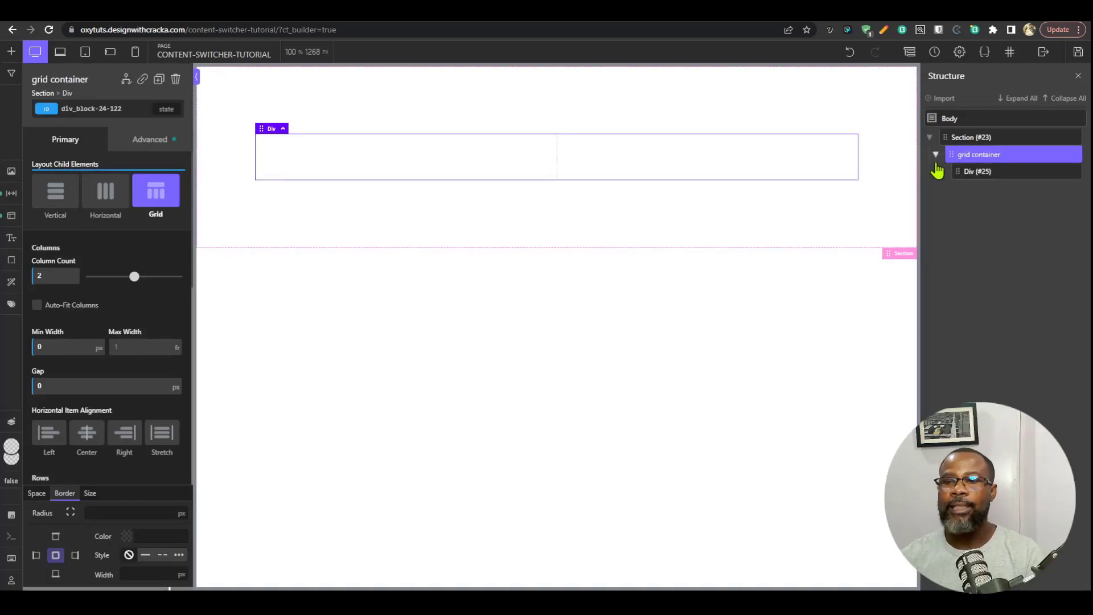
double_click(984, 171)
text(switcher cont)
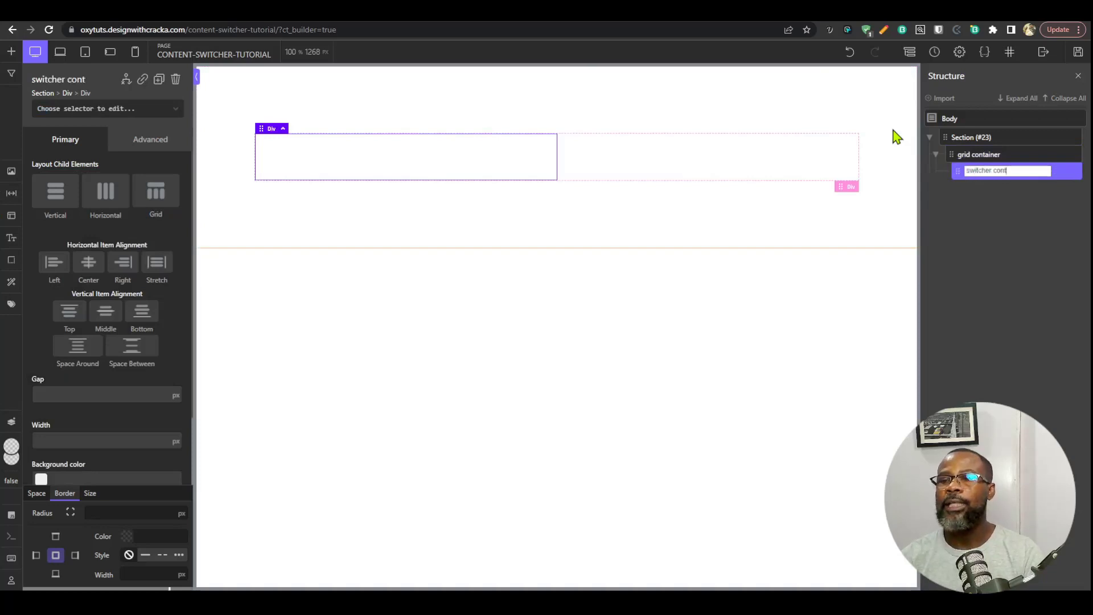
text(ainer)
key(Return)
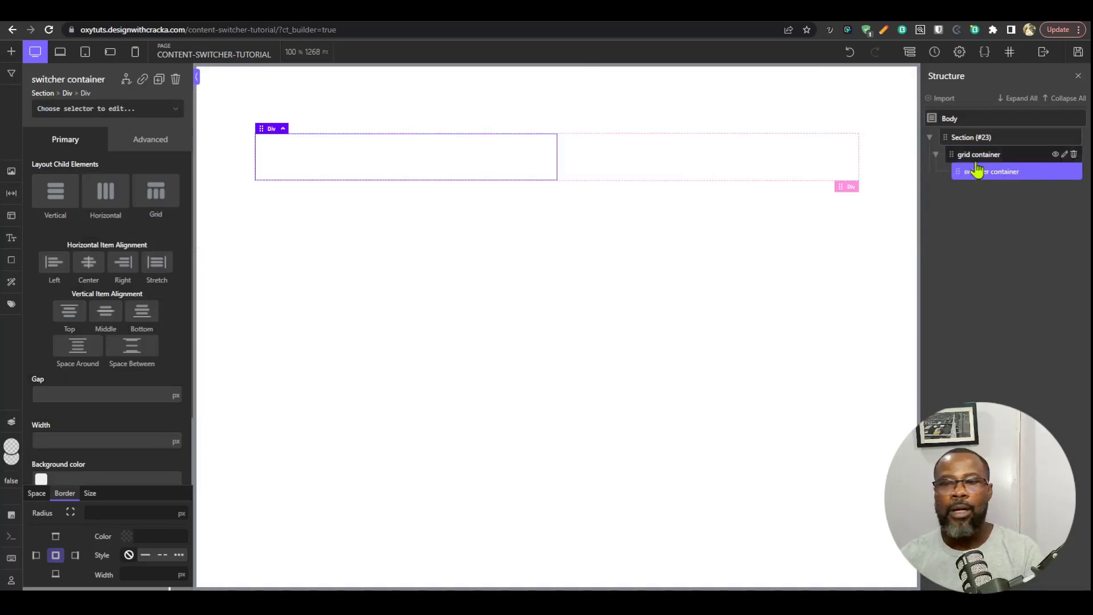
Add a Tabs component inside the switcher container and preview its tabs on the canvas.
click(11, 51)
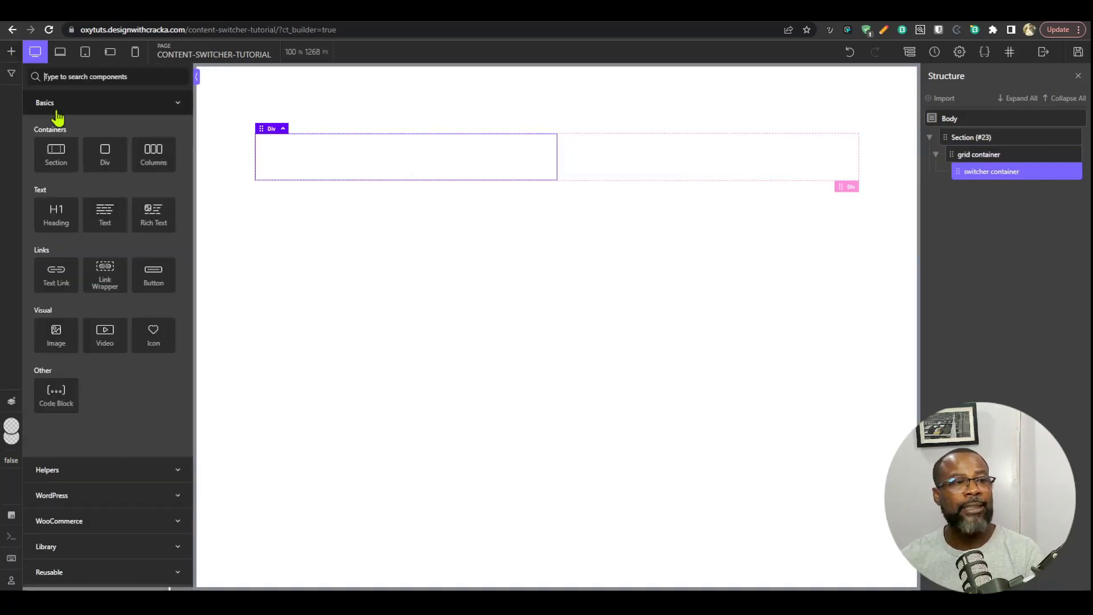
text(tab)
click(55, 107)
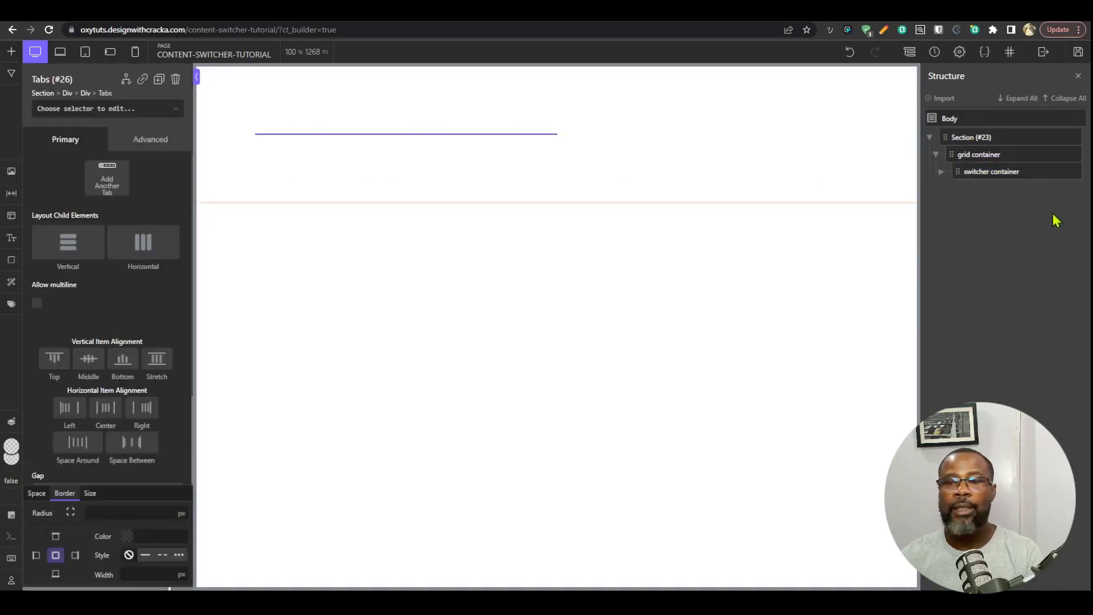
click(325, 160)
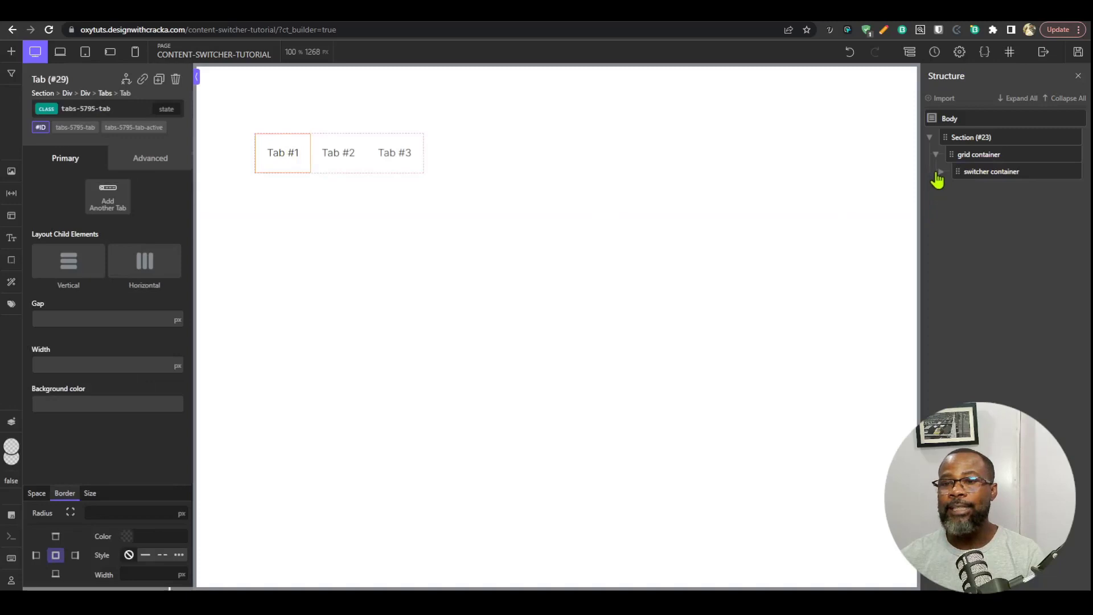
click(340, 153)
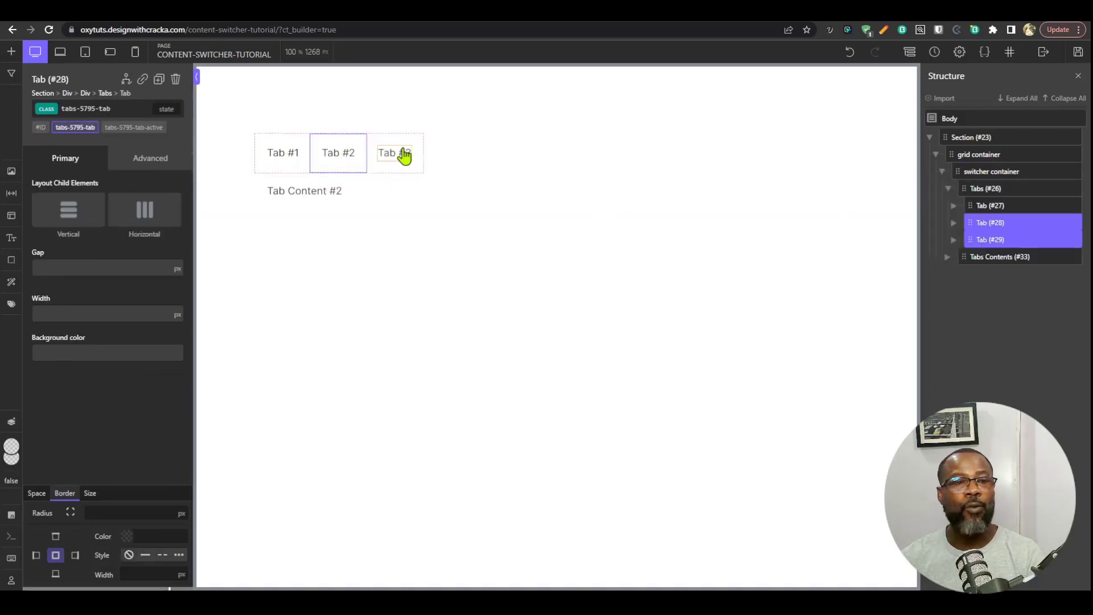
click(399, 153)
click(291, 153)
Delete the third tab and its corresponding third tab content.
click(397, 169)
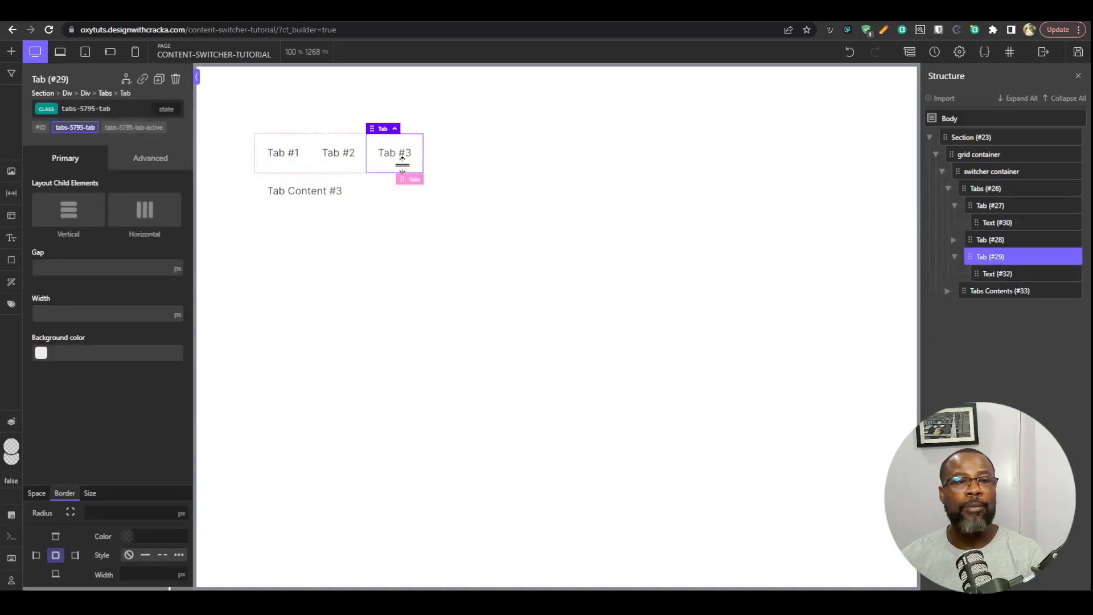
click(175, 79)
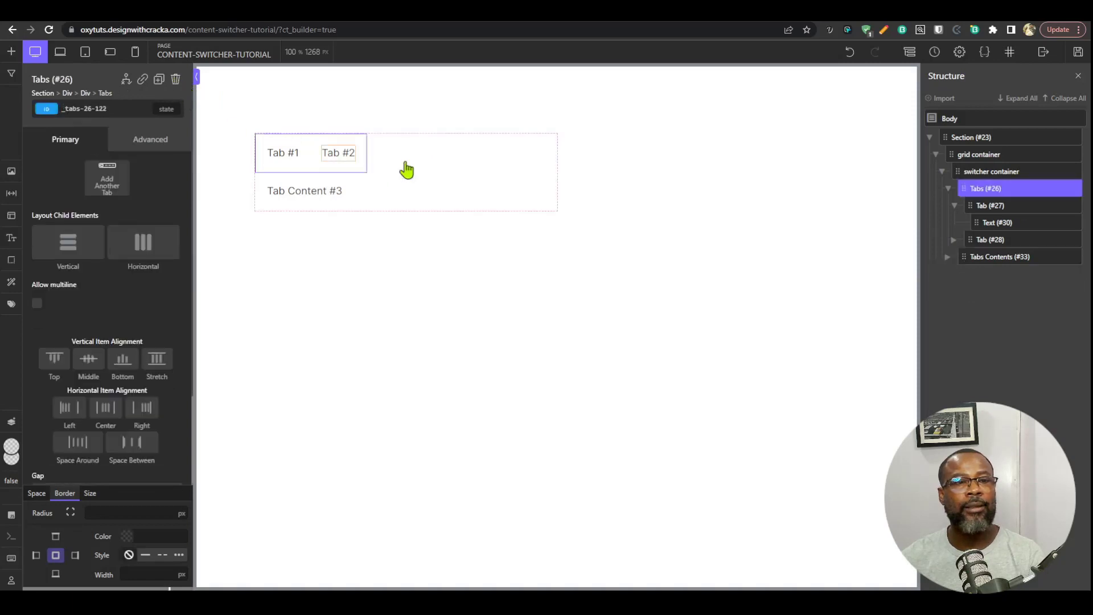
click(945, 259)
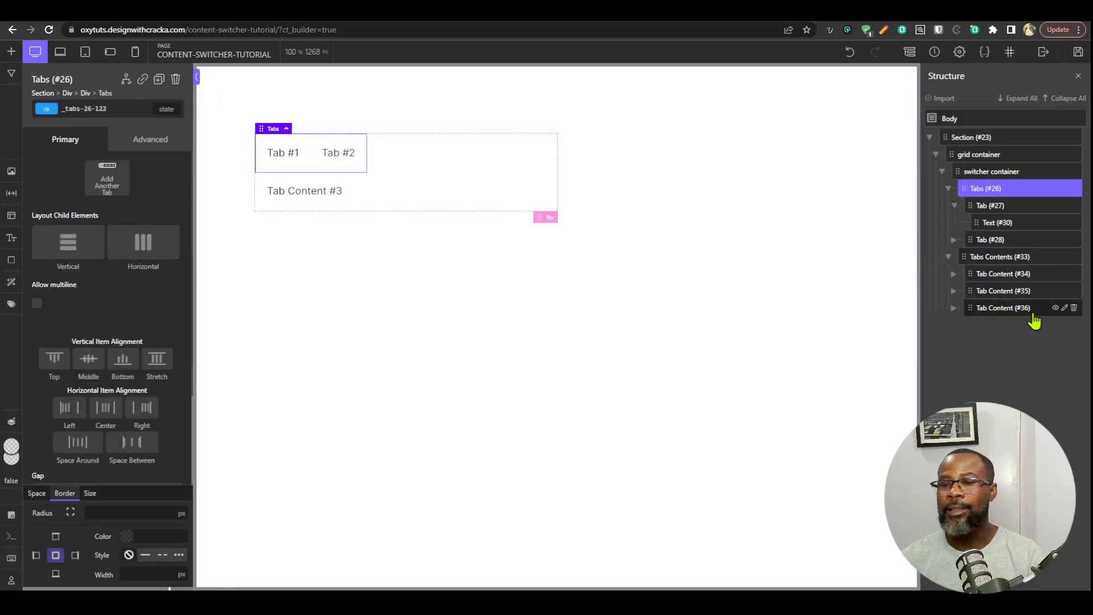
click(1061, 315)
click(1074, 309)
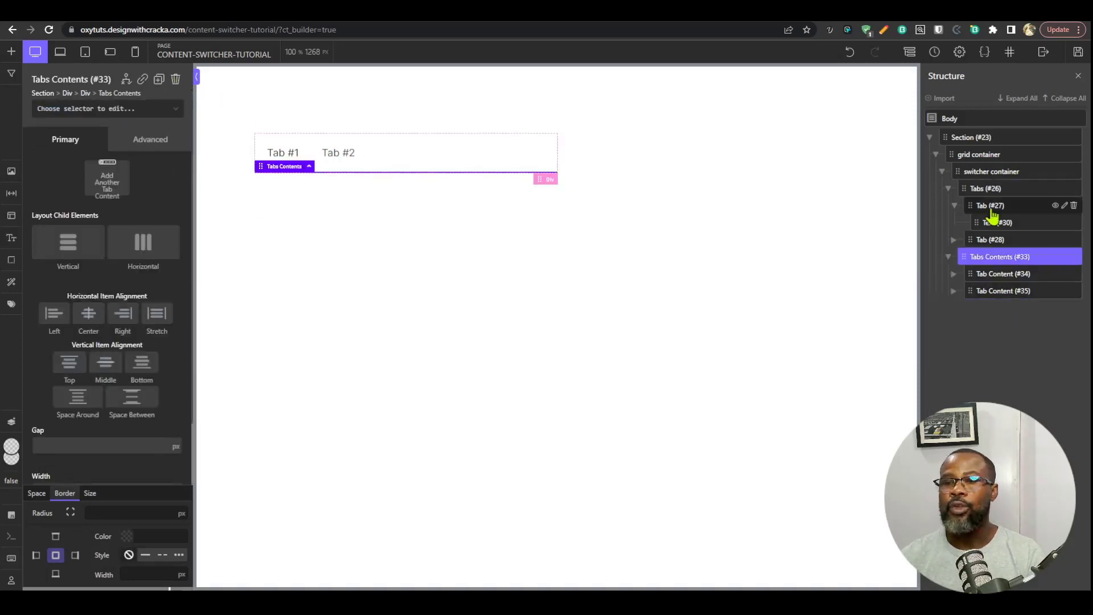
Append "see more" to the first tab's name in the structure, making it "Tab (#27) see more".
click(954, 206)
click(1004, 208)
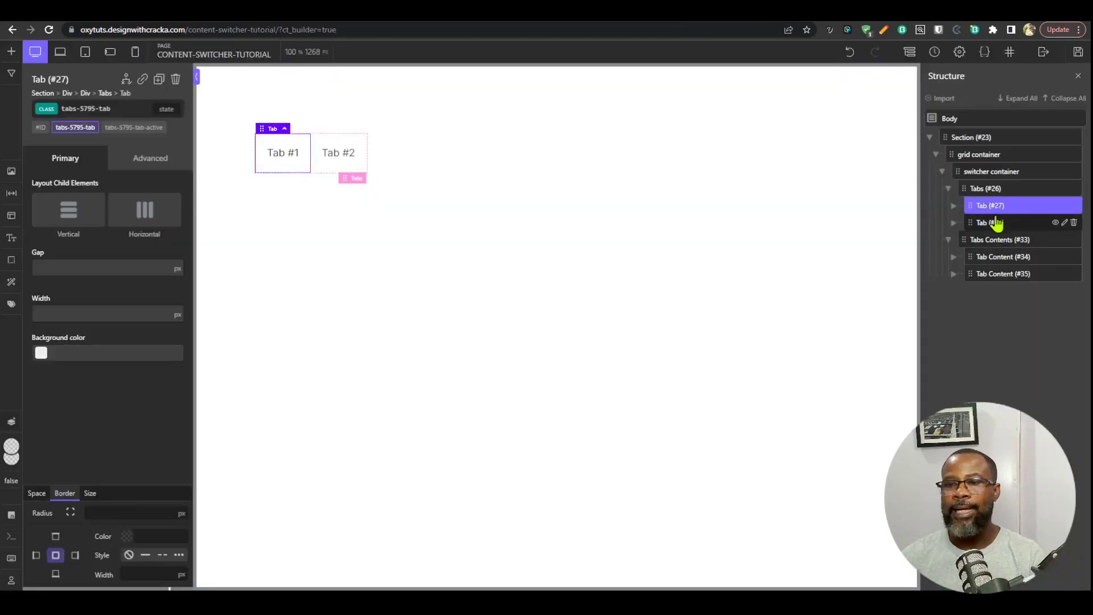
double_click(1023, 206)
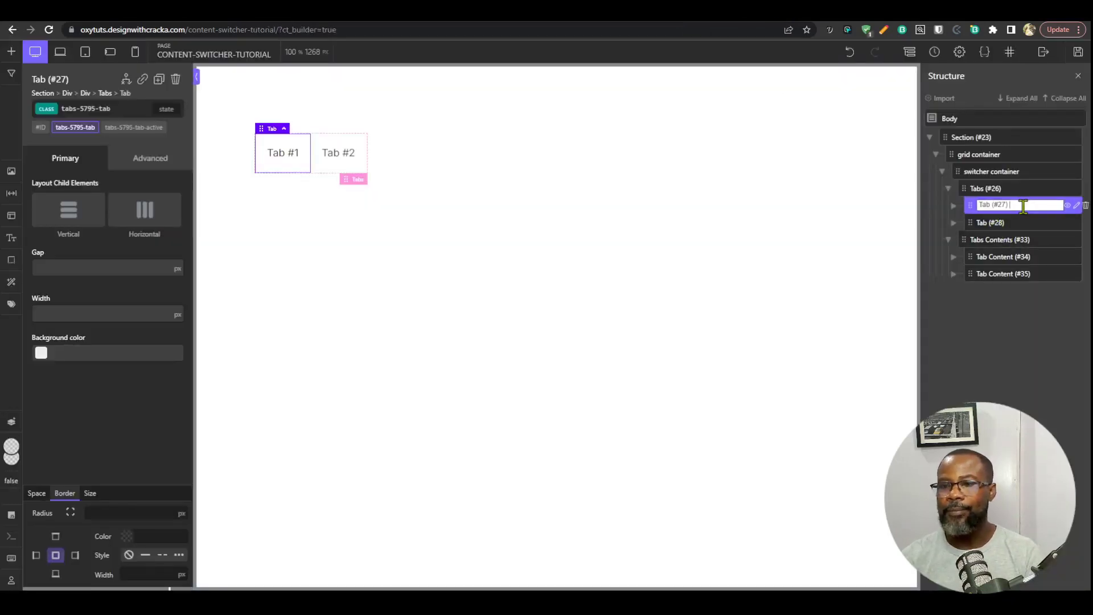
key(Return)
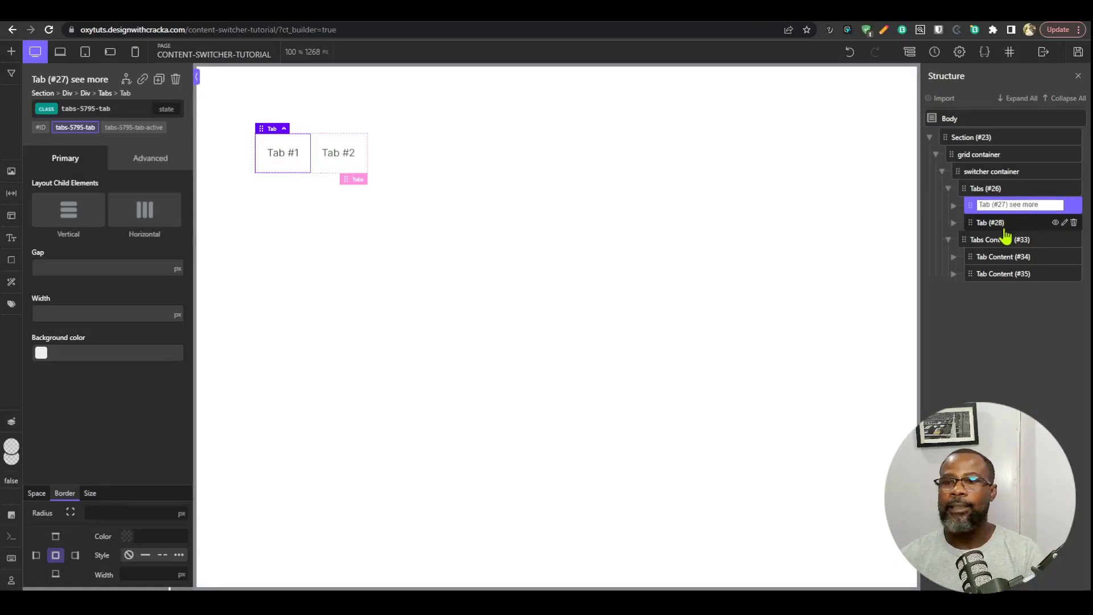
Append "close" to the second tab's name in the structure, and show the first tab's content on the canvas.
click(1019, 223)
double_click(1018, 222)
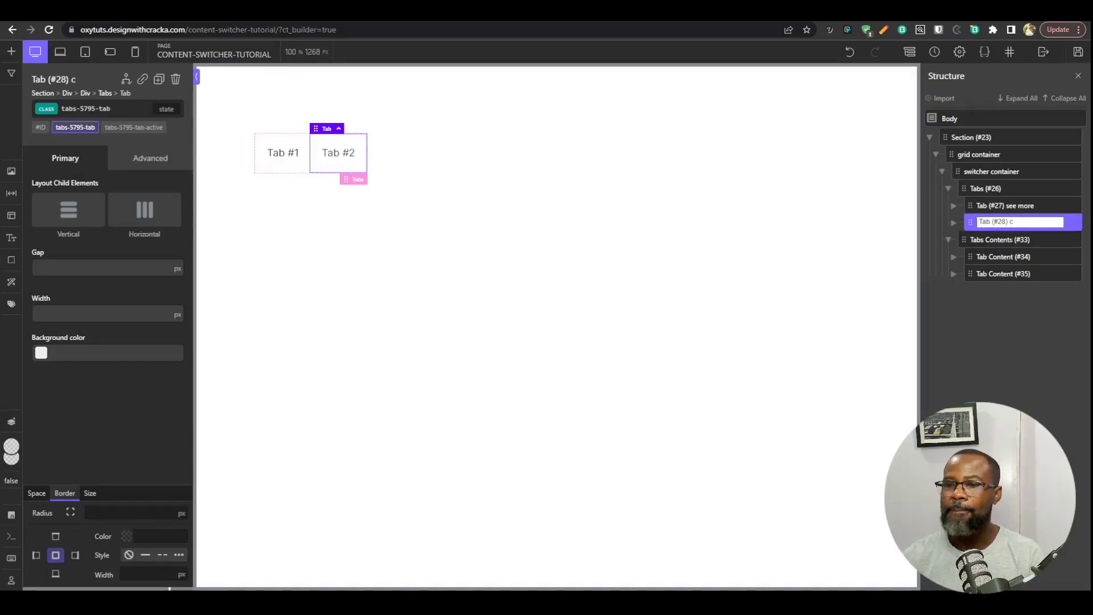
text(close)
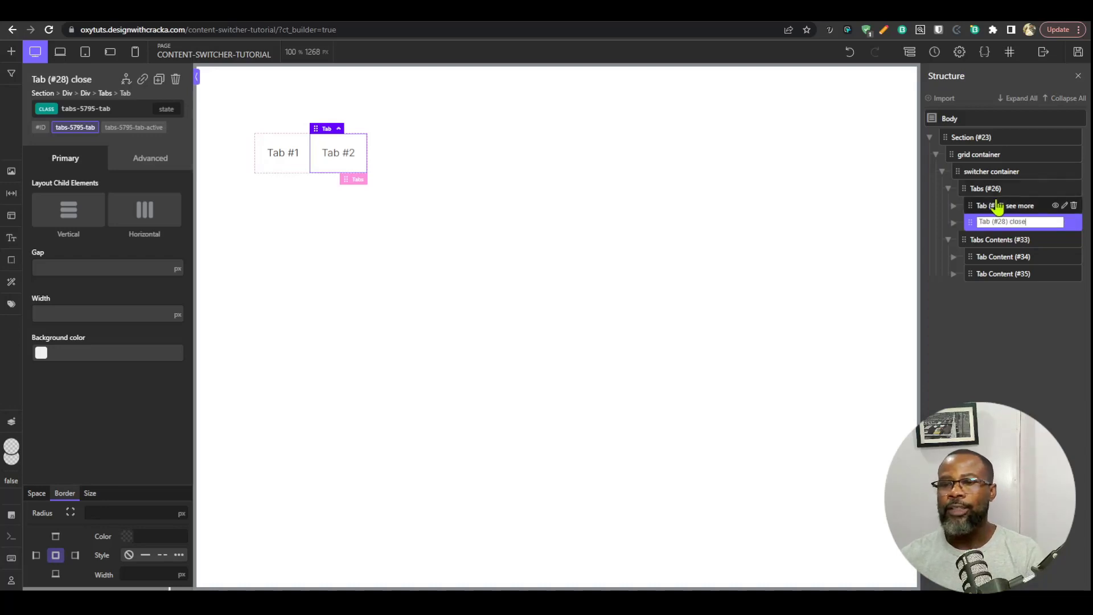
click(1019, 206)
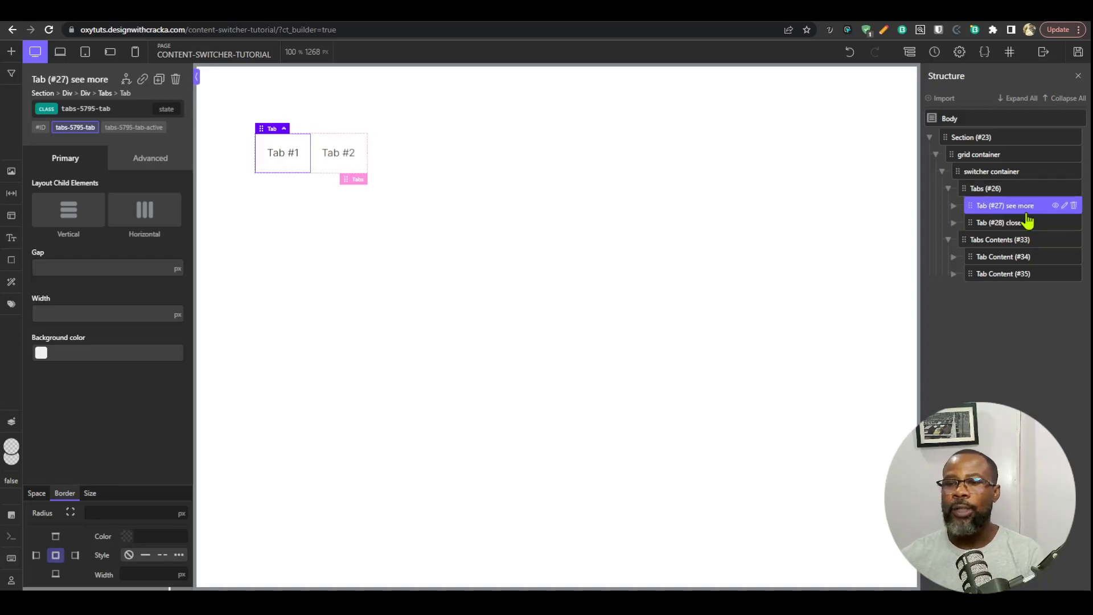
click(291, 166)
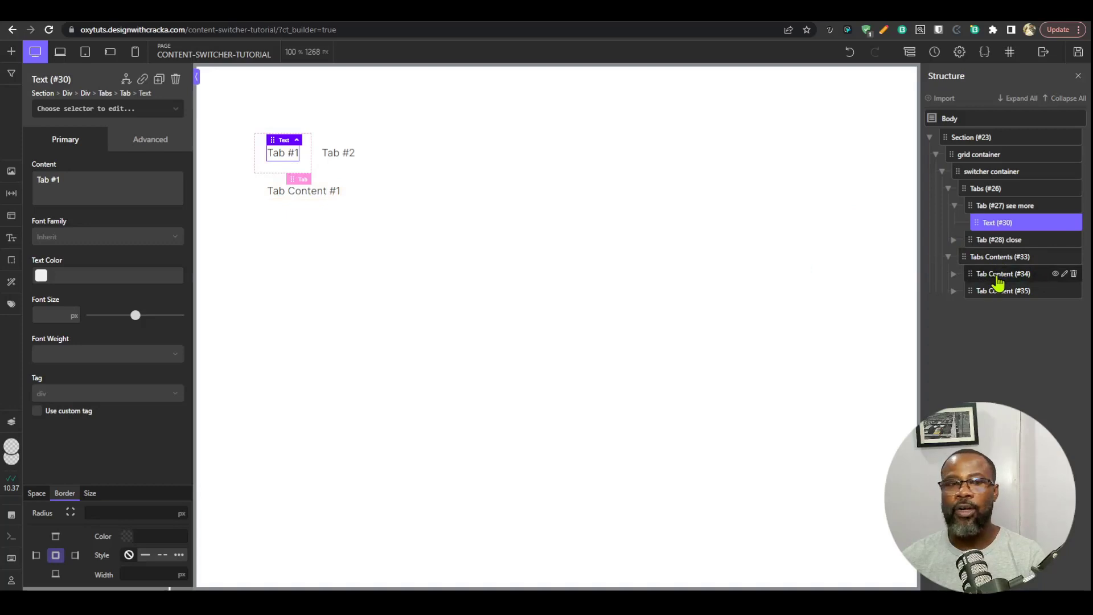
Check how the finished demo page toggles between its See More and closable views, and return to the builder.
click(999, 281)
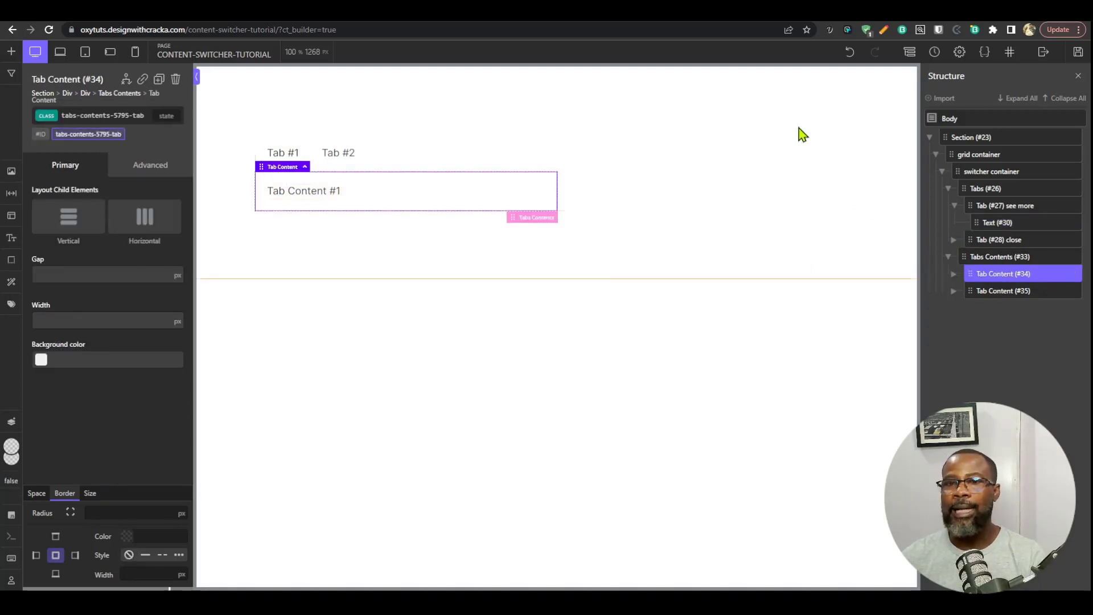
click(774, 22)
click(404, 268)
drag(394, 196, 403, 286)
click(529, 130)
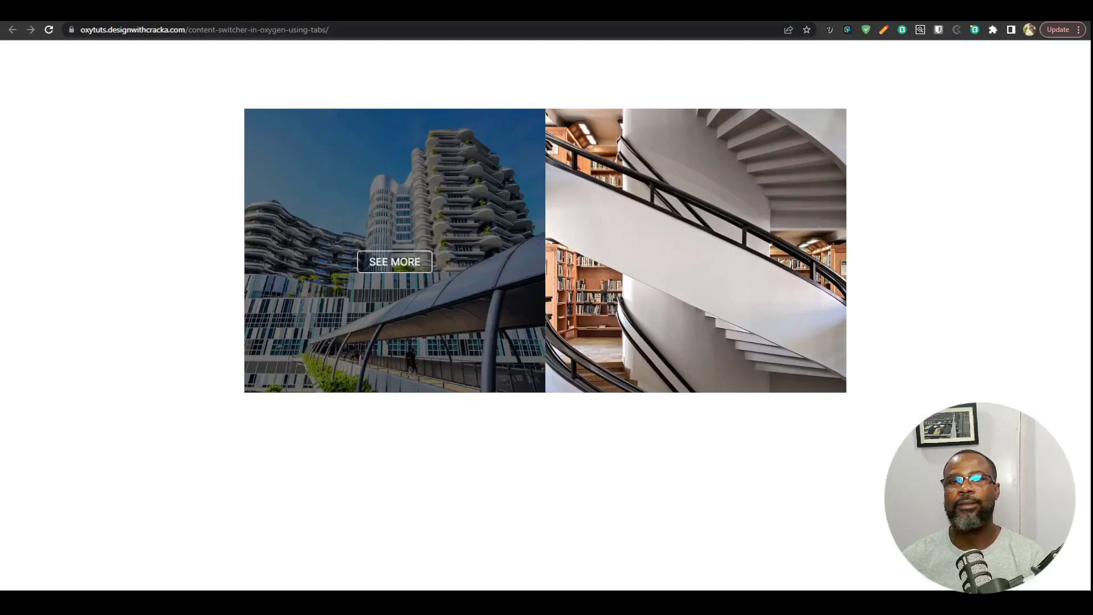
key(ctrl+Tab)
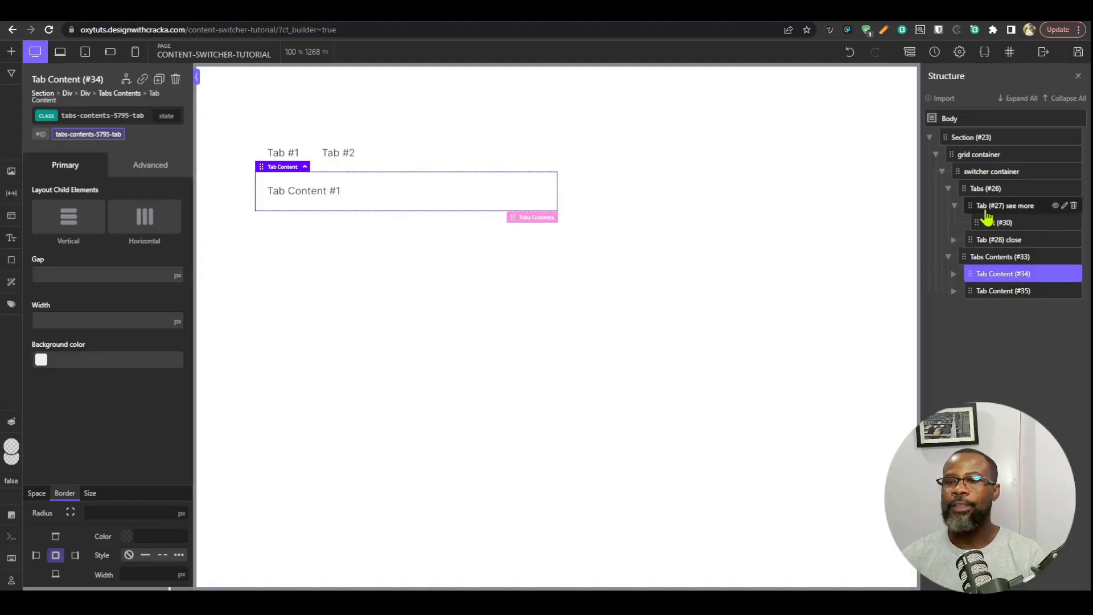
Replace the first tab's text with "see more".
click(955, 205)
click(1003, 206)
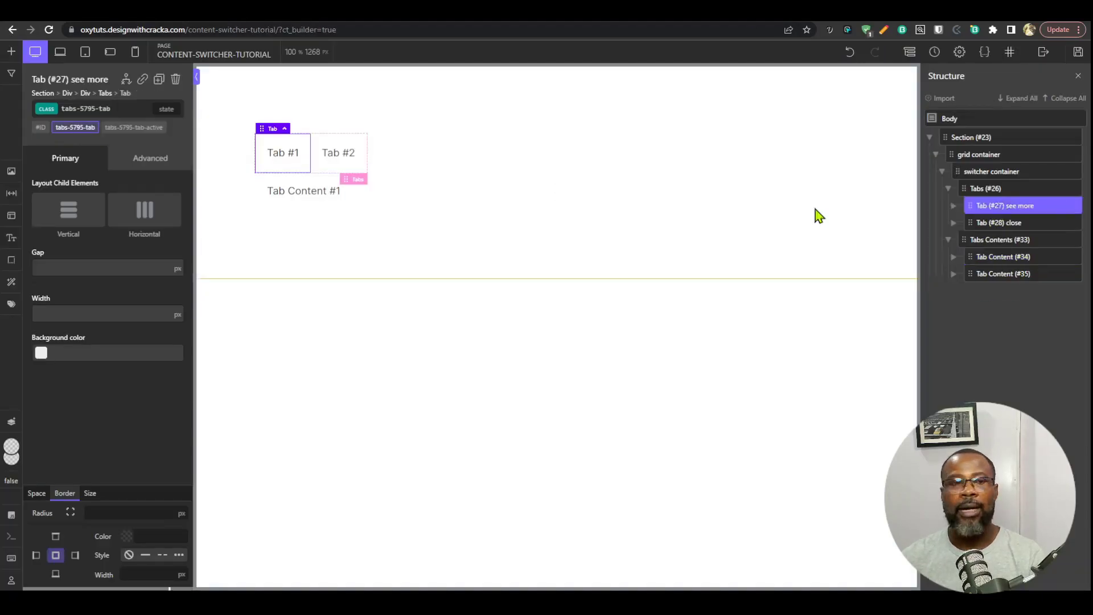
click(296, 165)
click(94, 192)
key(ctrl+a)
text(see more)
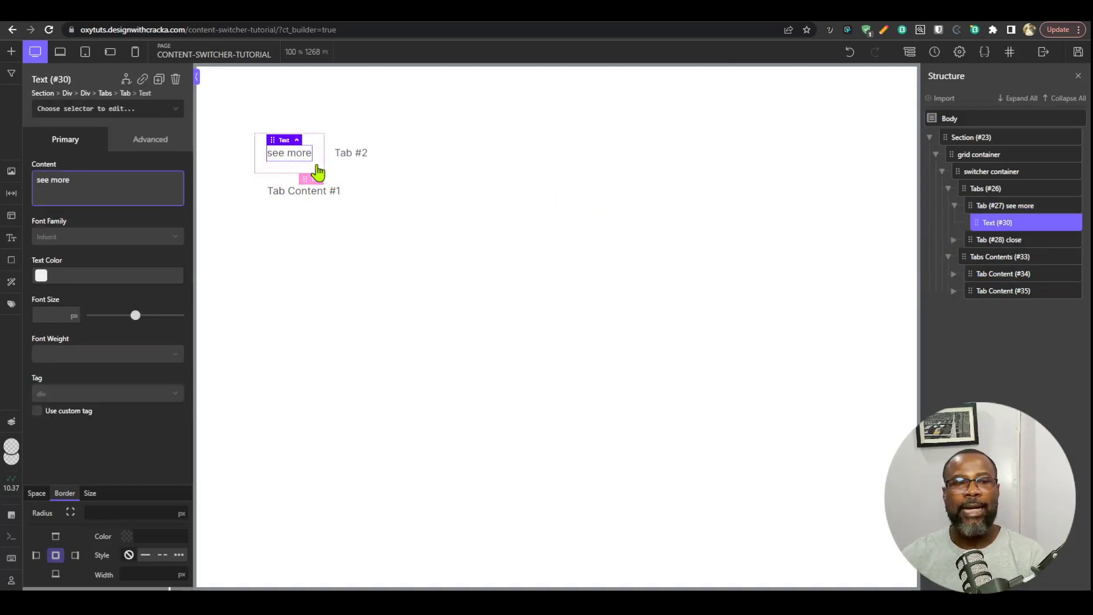
click(315, 174)
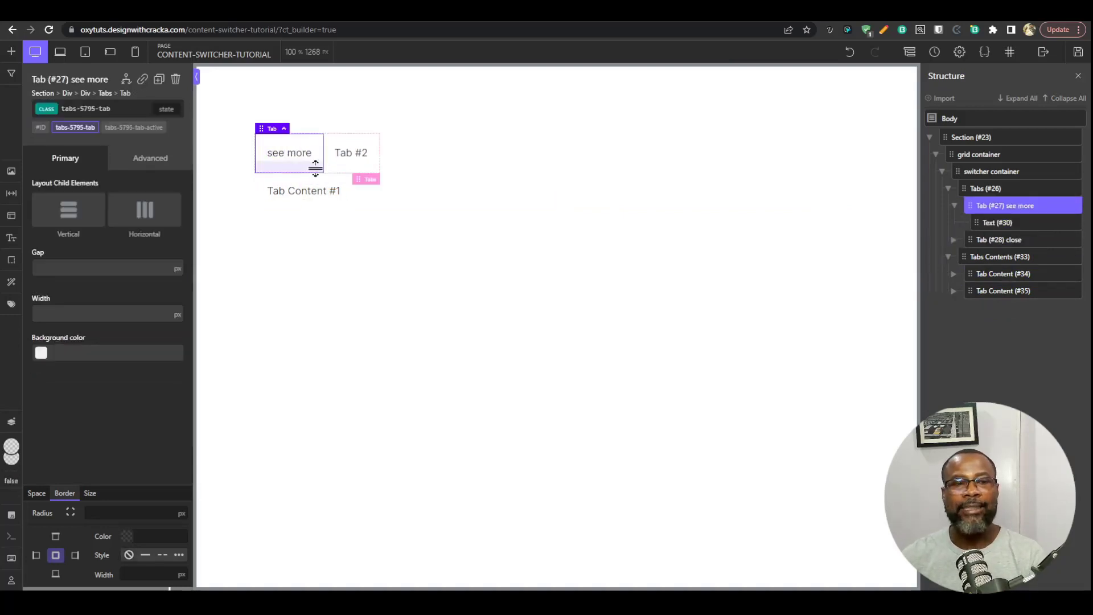
Replace the first tab content's text with a generated 20-word placeholder paragraph.
click(323, 196)
click(829, 30)
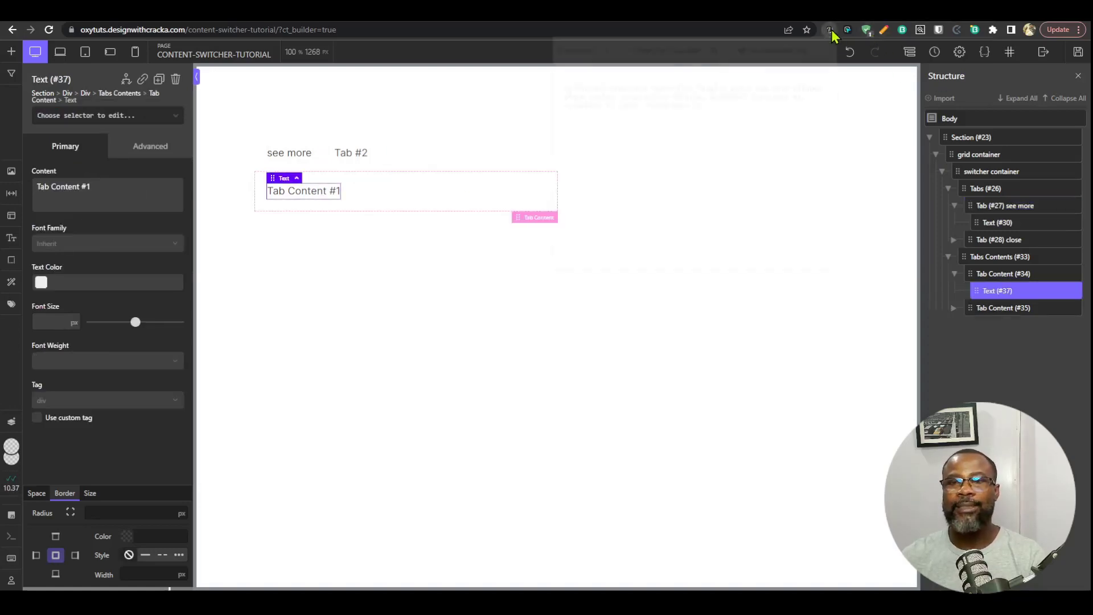
click(707, 67)
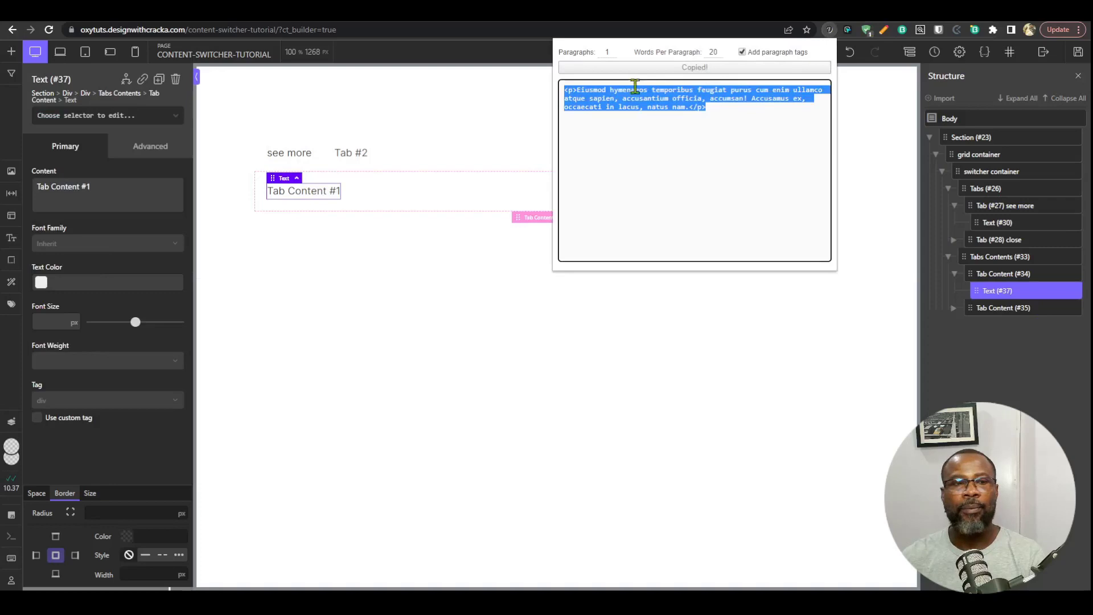
triple_click(108, 194)
key(ctrl+v)
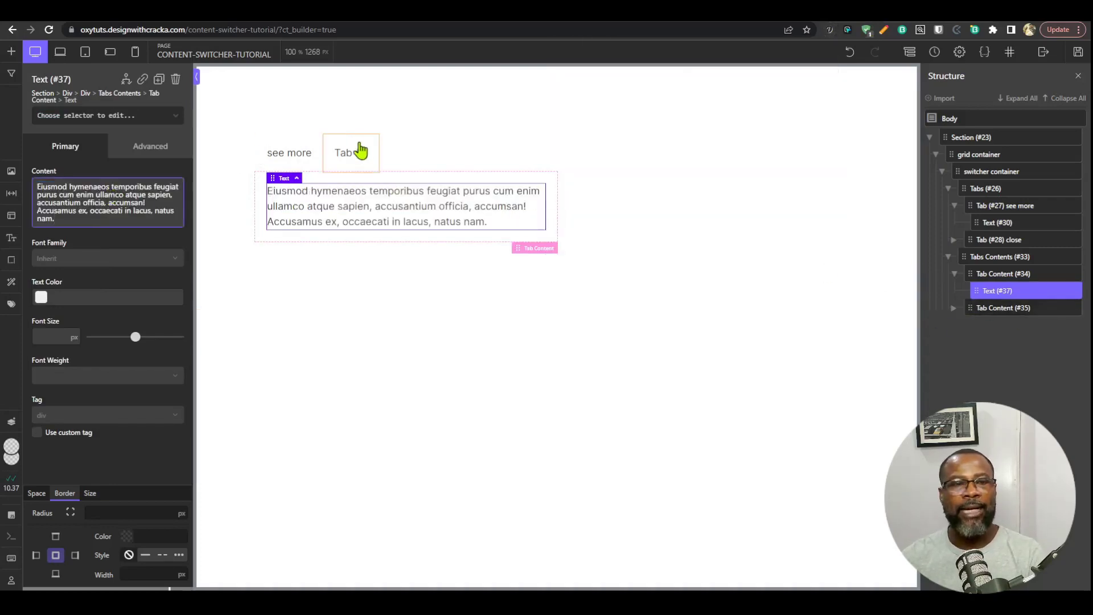
Show the second tab's content and delete its text element.
click(361, 153)
click(316, 192)
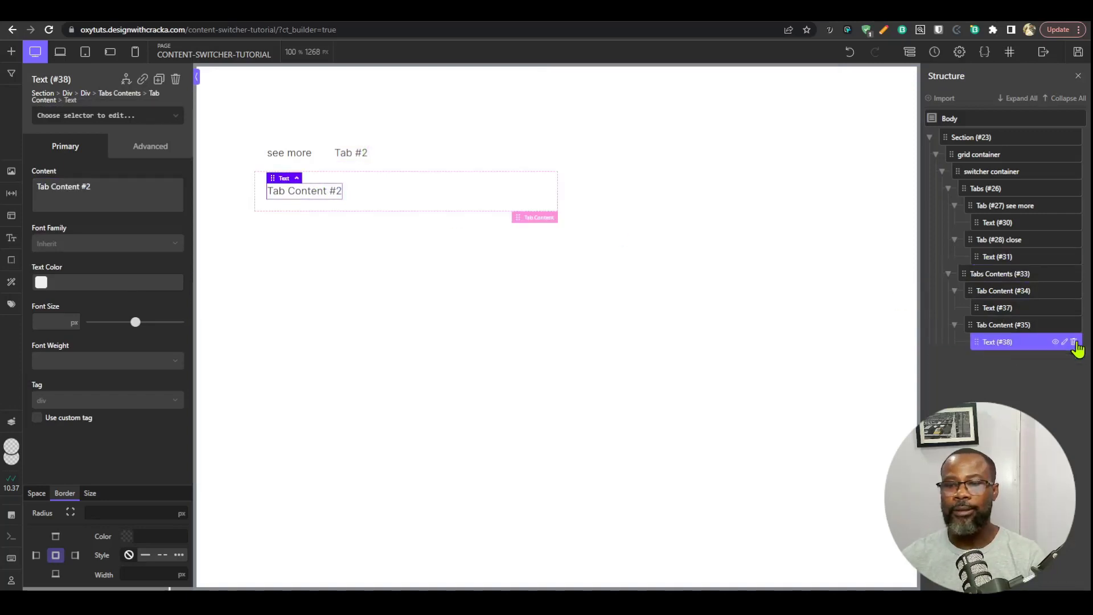
click(1074, 342)
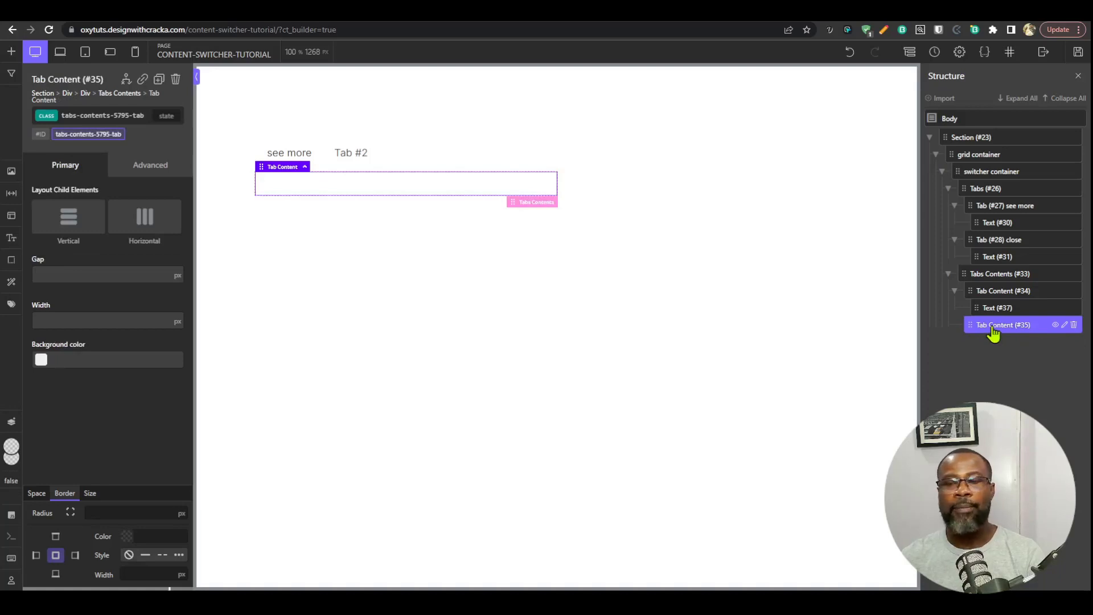
Set hero_image4.jpg from the media library as the second tab content's background image, styled at ID level.
click(41, 134)
click(11, 171)
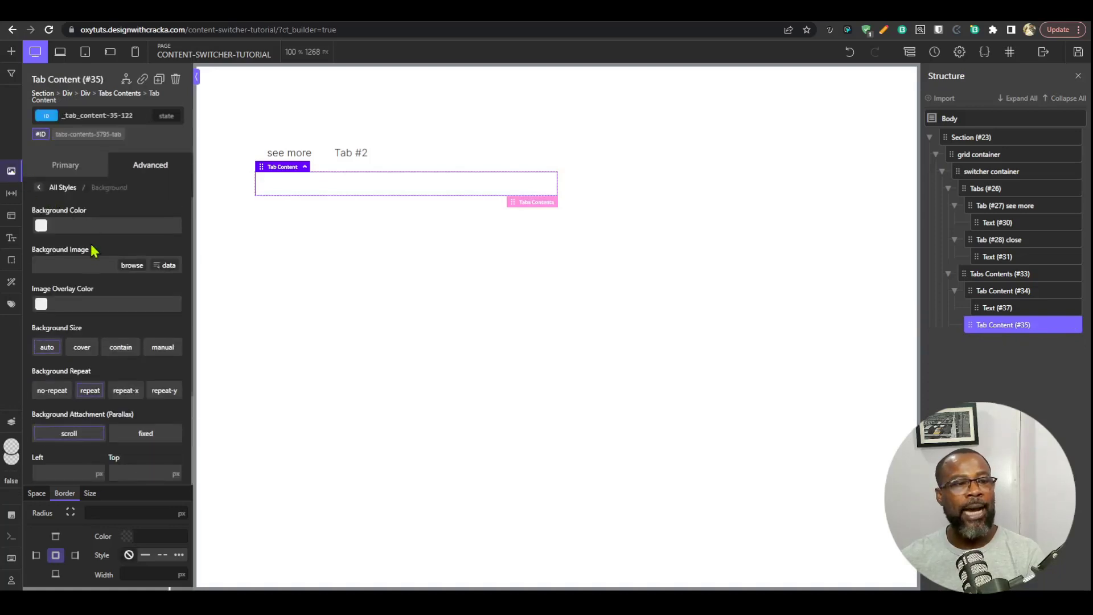
click(131, 266)
click(349, 219)
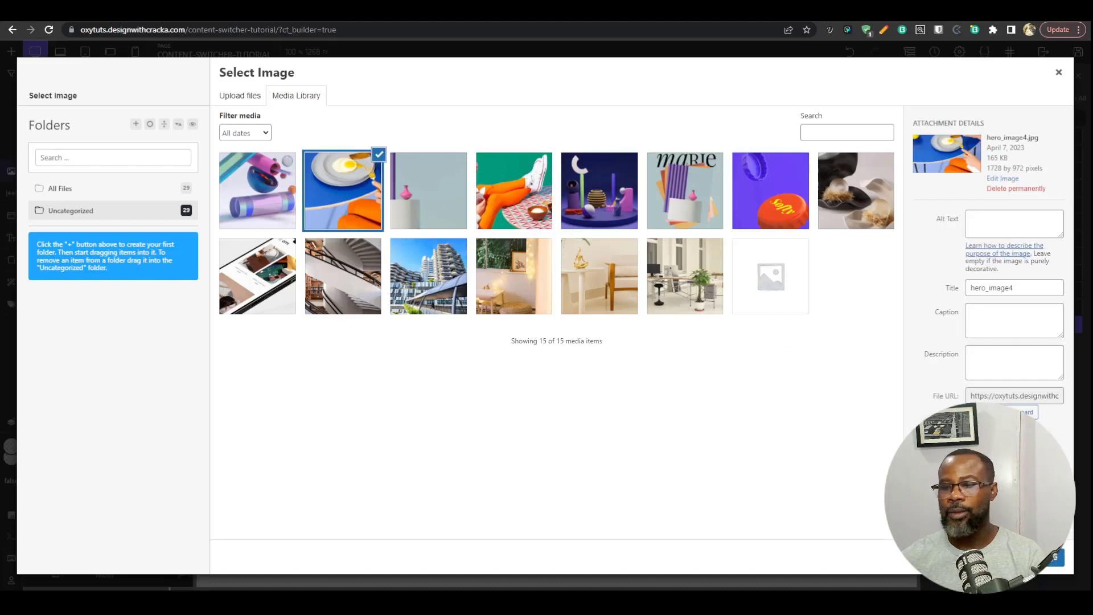
click(1057, 565)
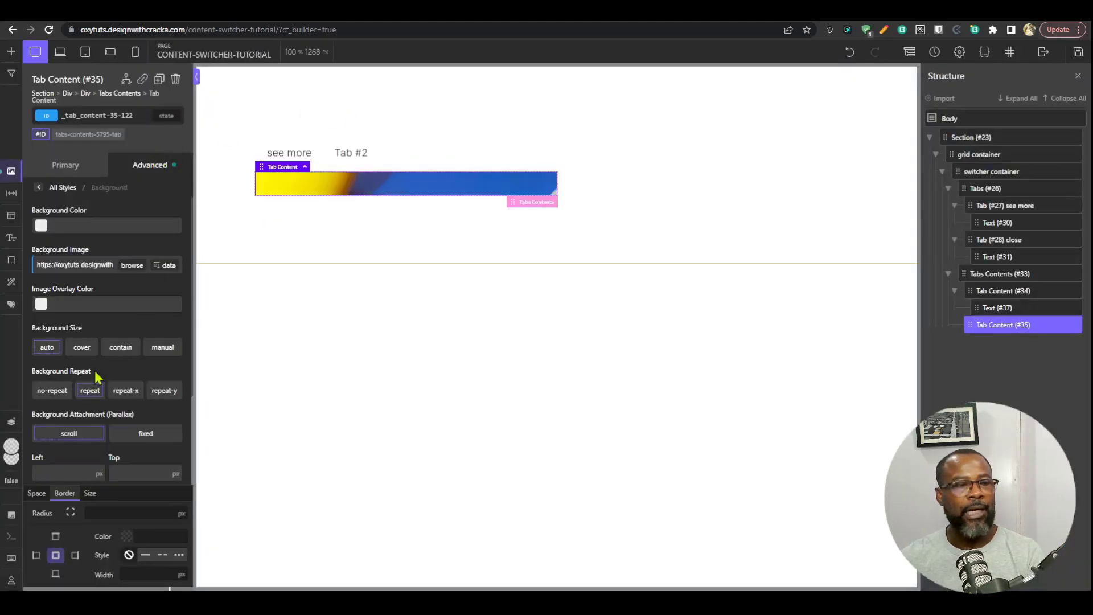
Set the second tab content's background to cover and no-repeat, positioned 50% left and 50% top.
click(82, 347)
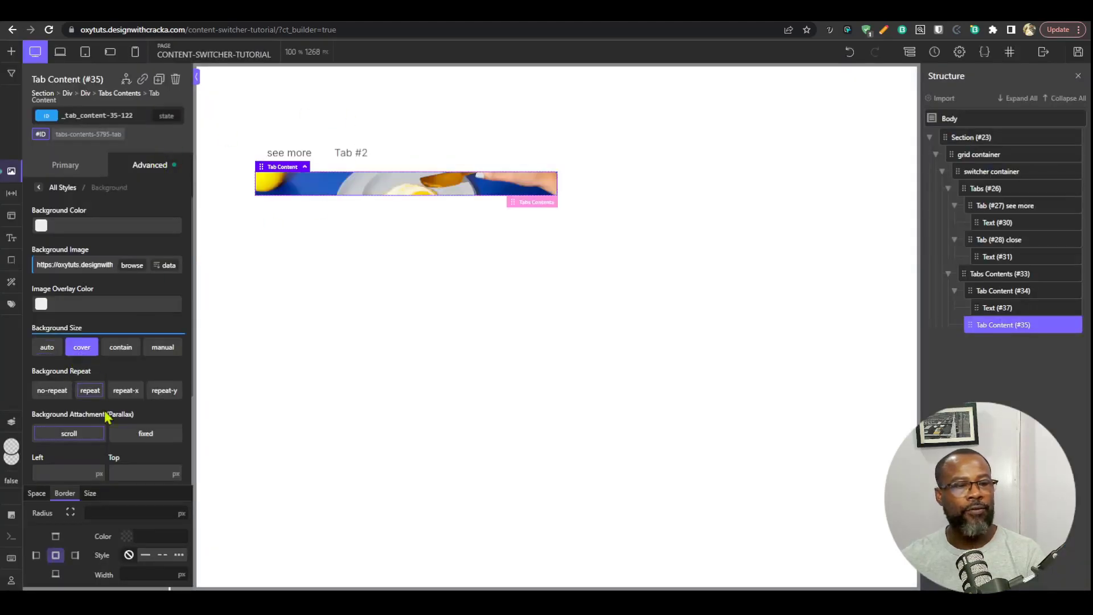
click(52, 391)
click(74, 473)
text(50)
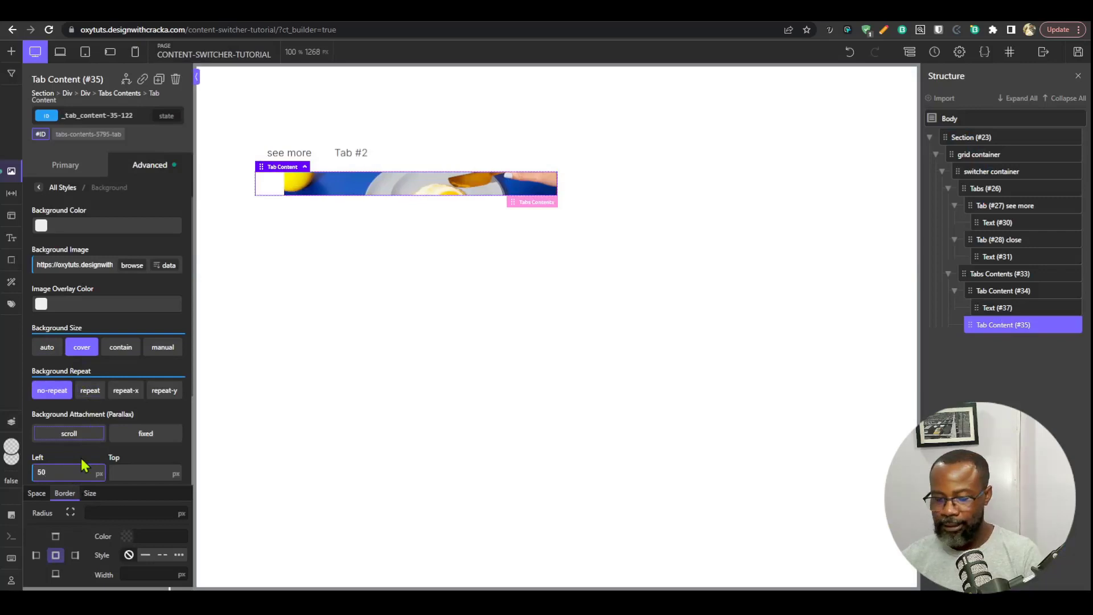
text(%50%)
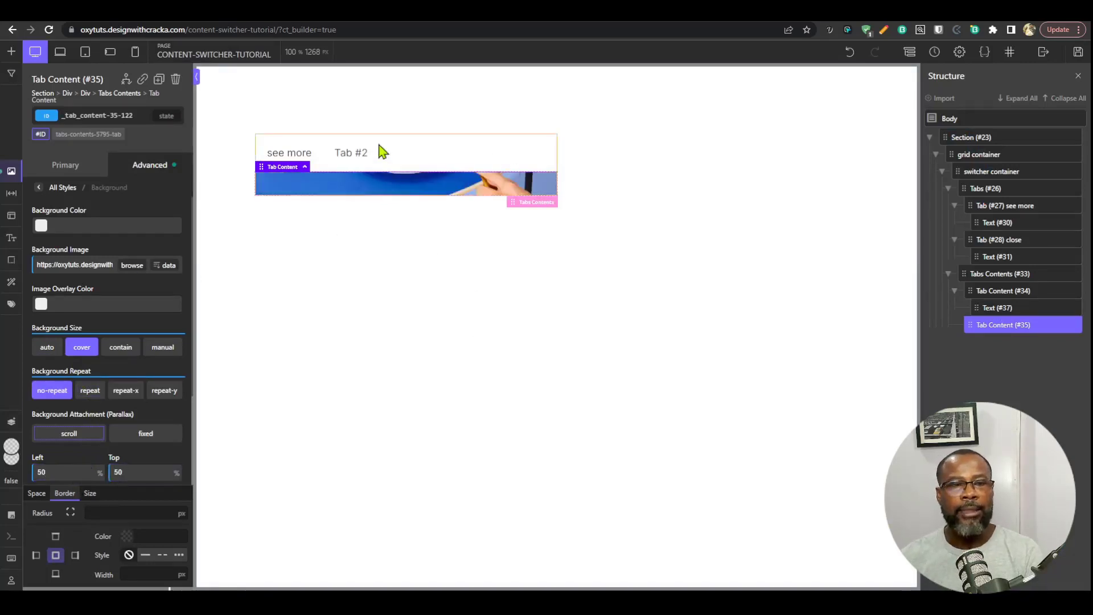
Add an Icon component below the text in the second tab.
click(365, 158)
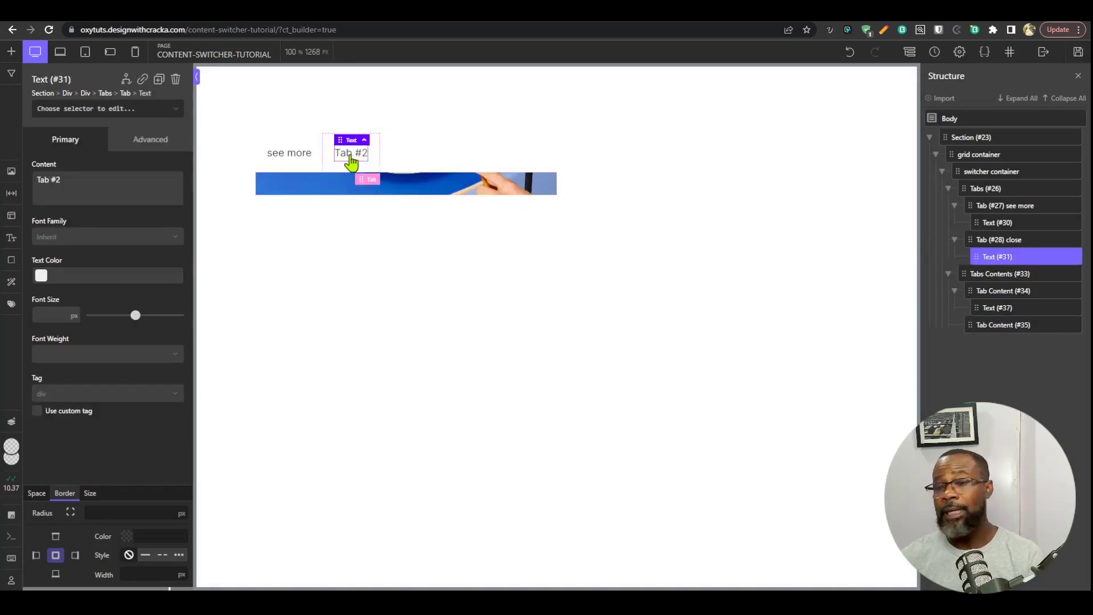
click(11, 51)
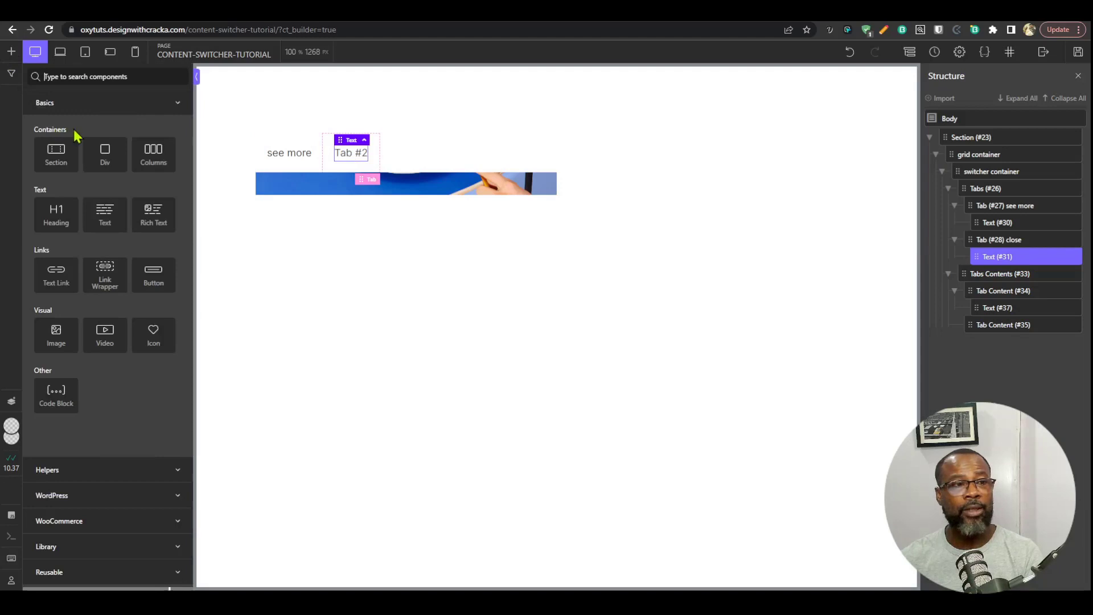
click(85, 78)
text(icon)
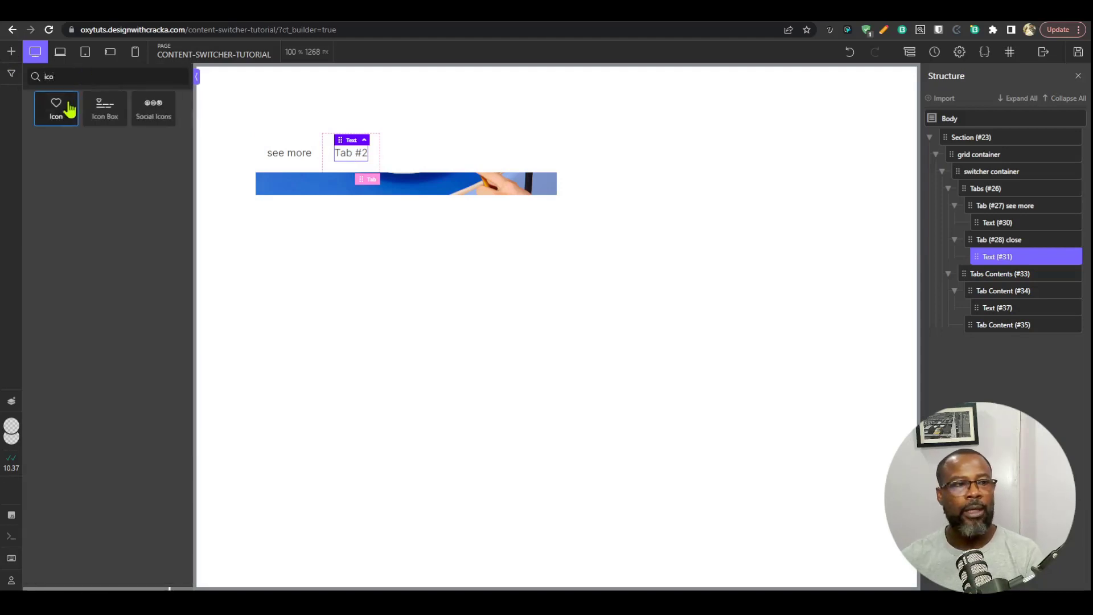
click(67, 110)
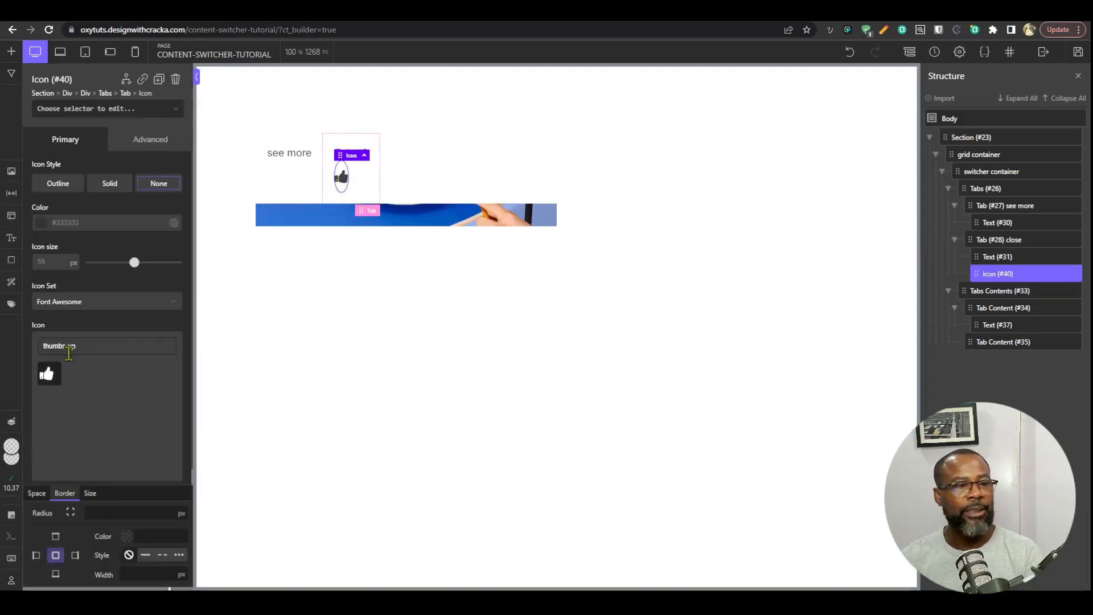
Change the second tab's icon to the plain cross from the Linearicons set and reduce its size to 22 px.
click(92, 313)
click(80, 331)
triple_click(90, 345)
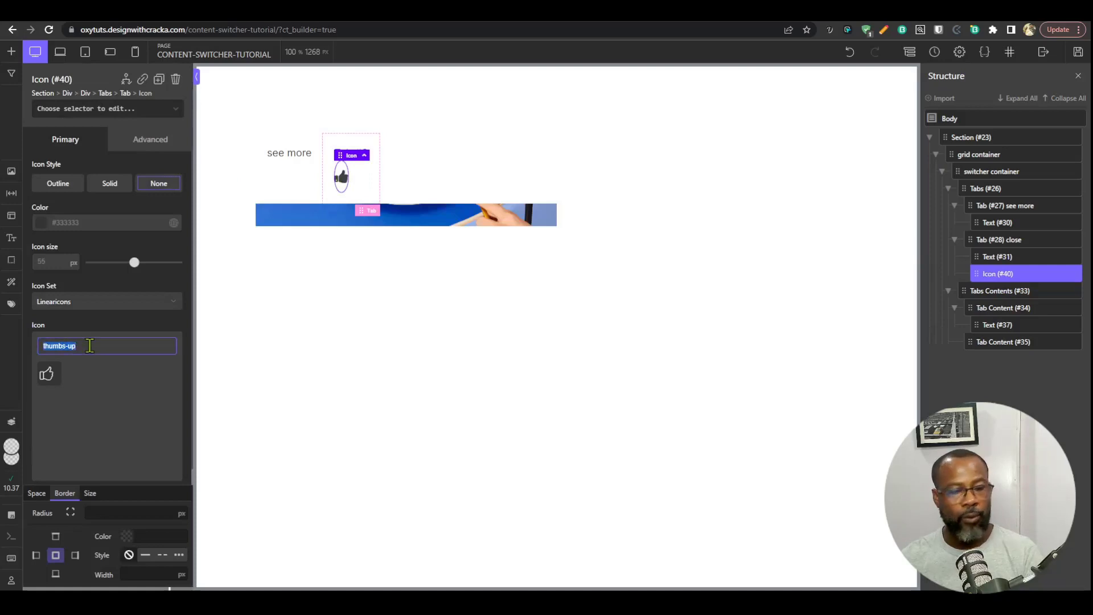
click(49, 380)
drag(137, 266, 102, 267)
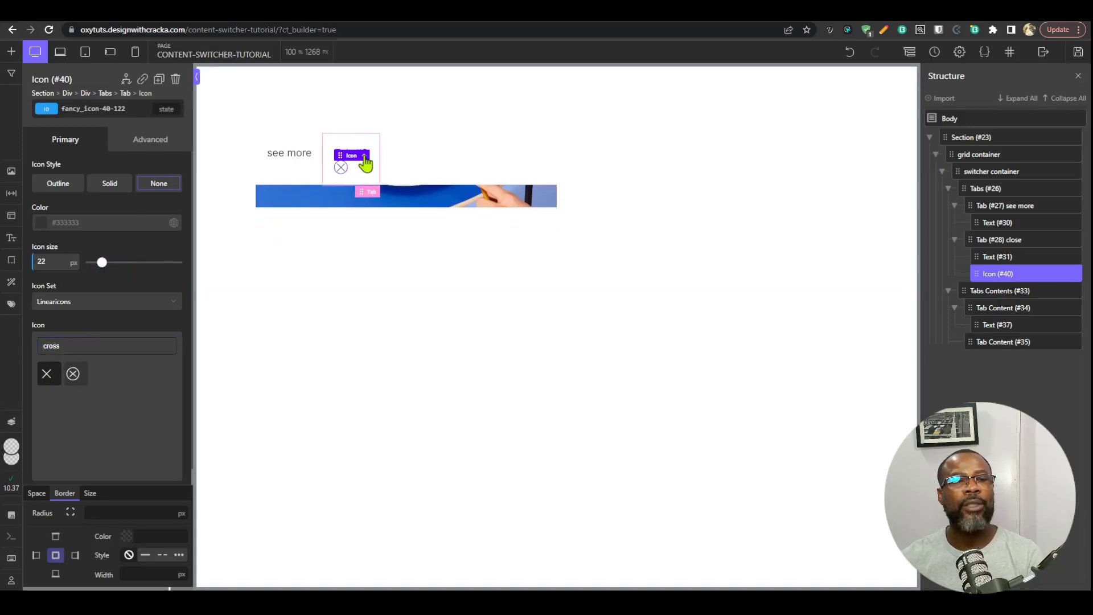
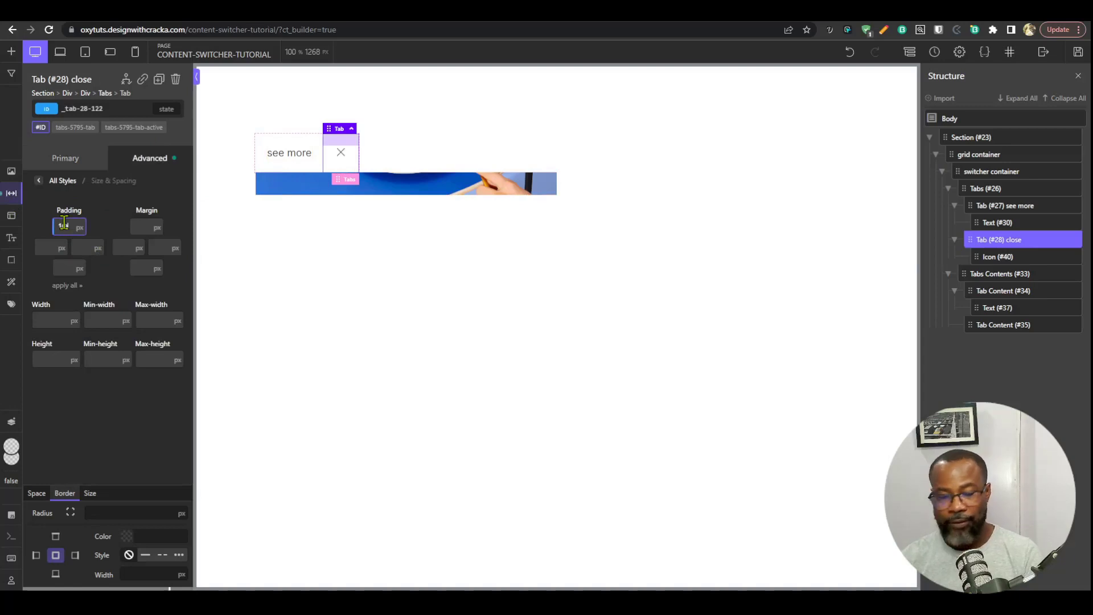
Apply 1 rem padding to all sides of the close tab and test switching between both tabs.
click(69, 287)
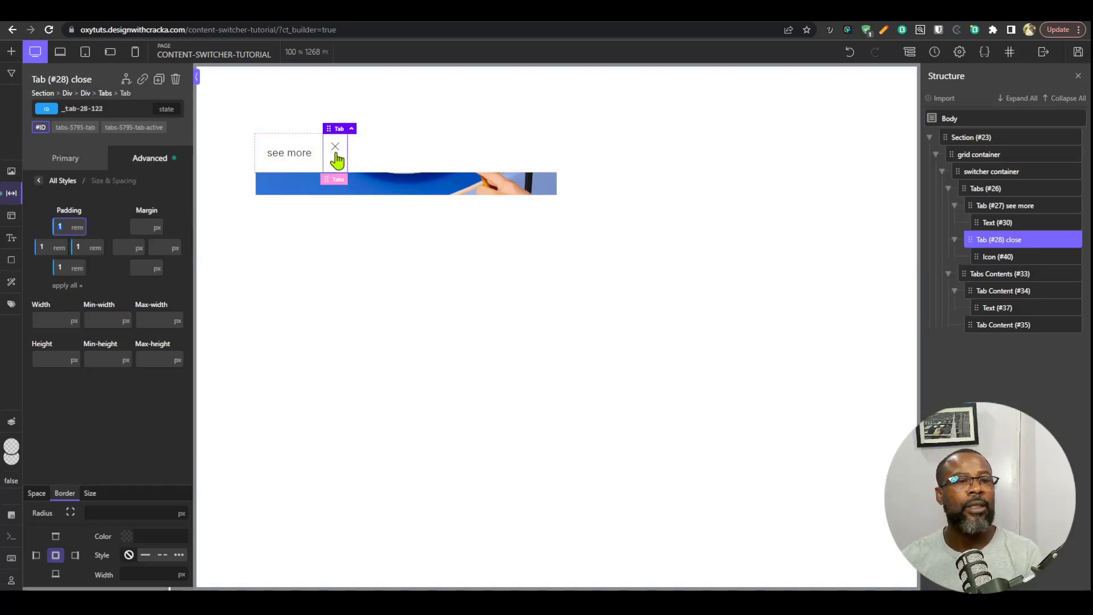
click(277, 170)
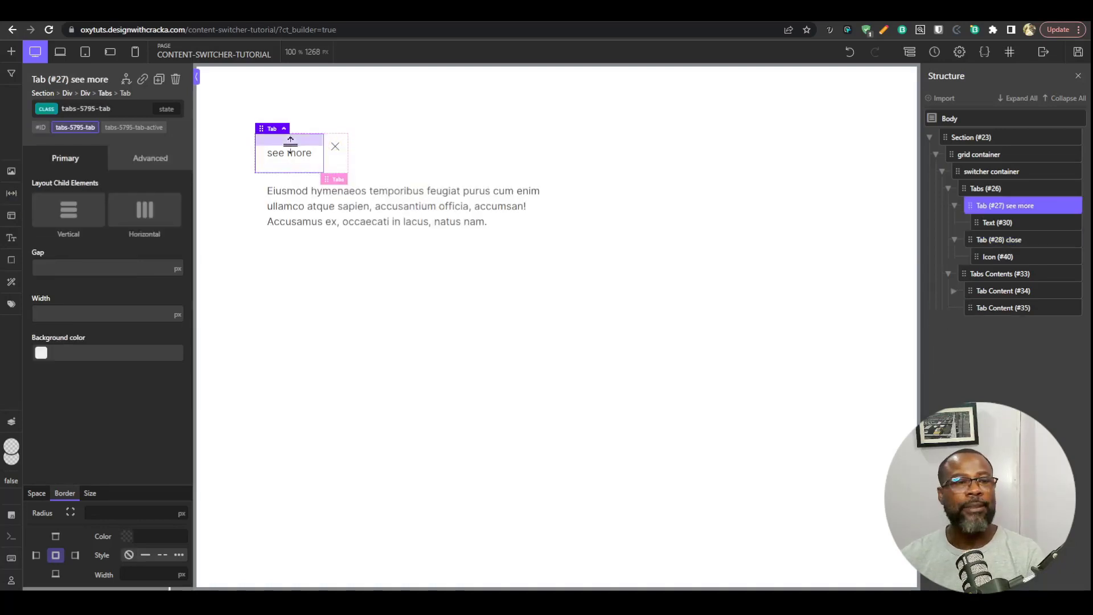
click(289, 164)
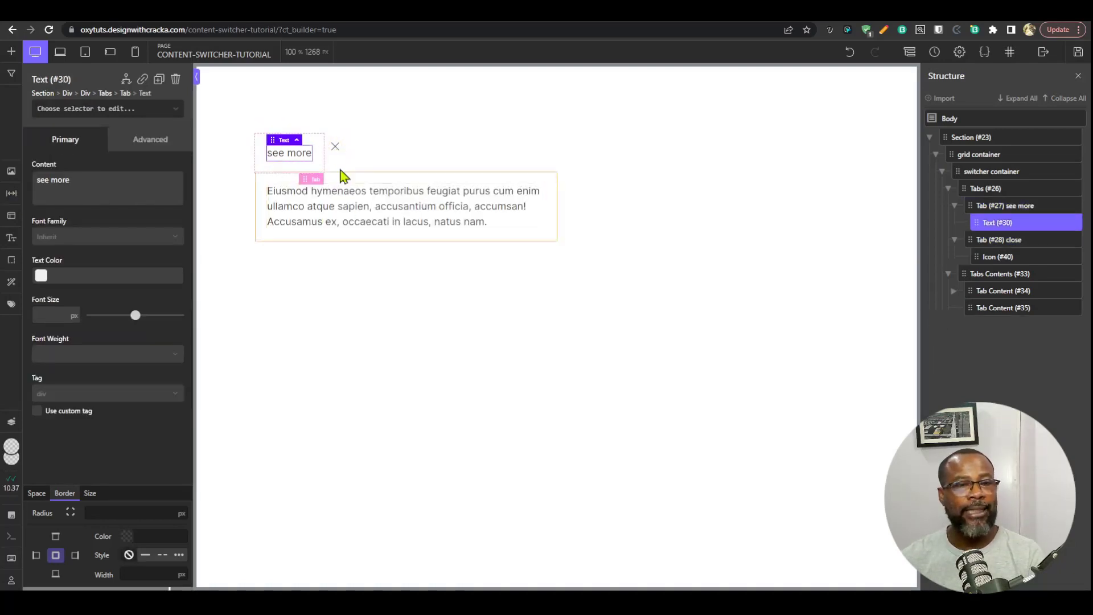
click(335, 149)
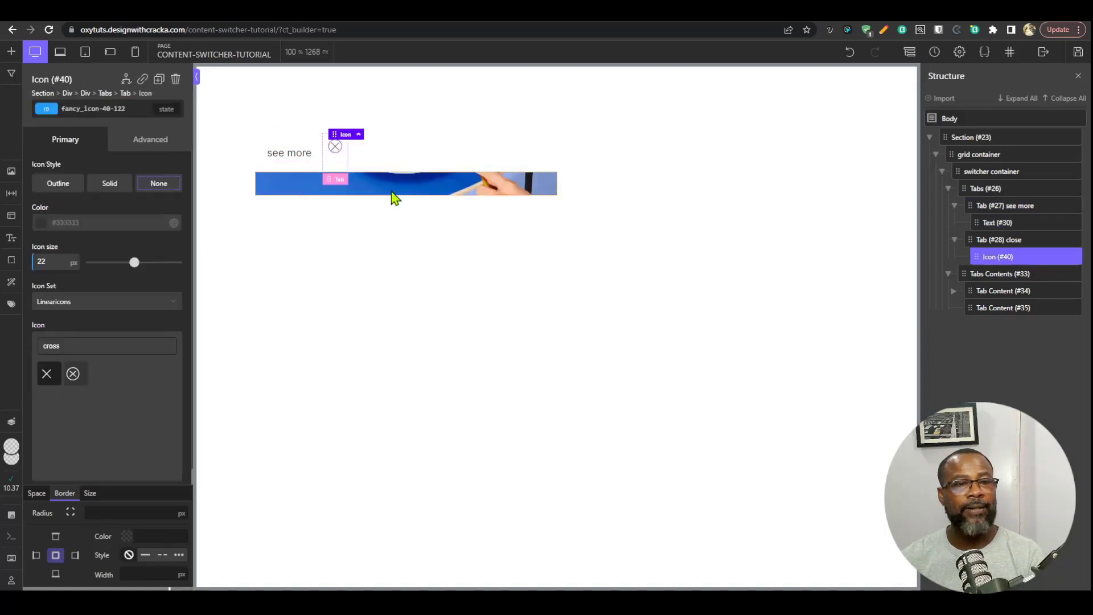
Collapse the Tabs element in the structure and set the switcher container's minimum height to 500 px.
click(413, 151)
click(954, 206)
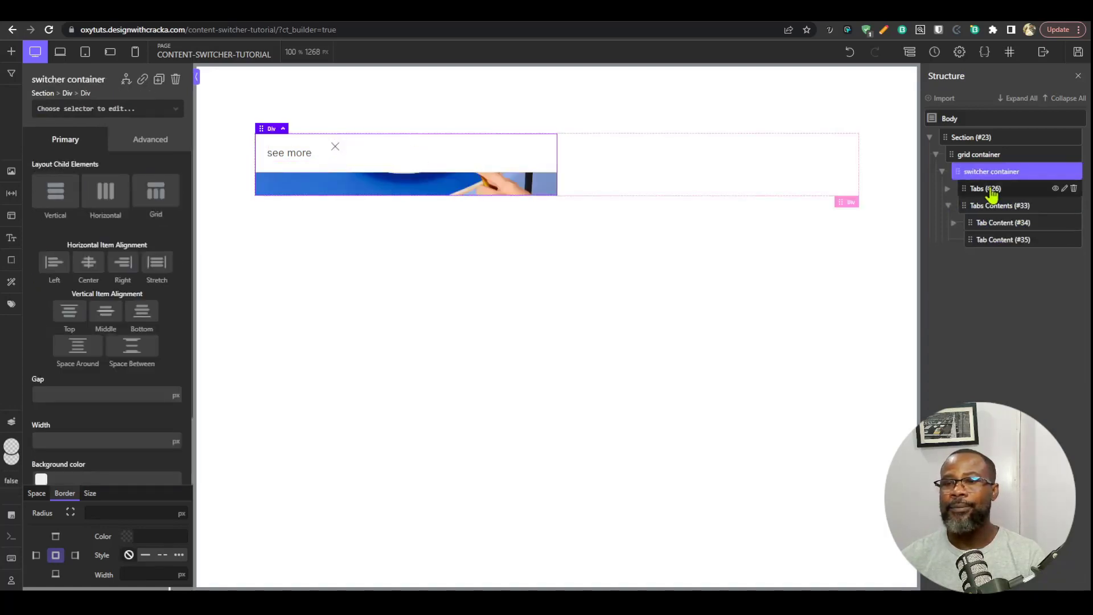
click(985, 189)
click(949, 189)
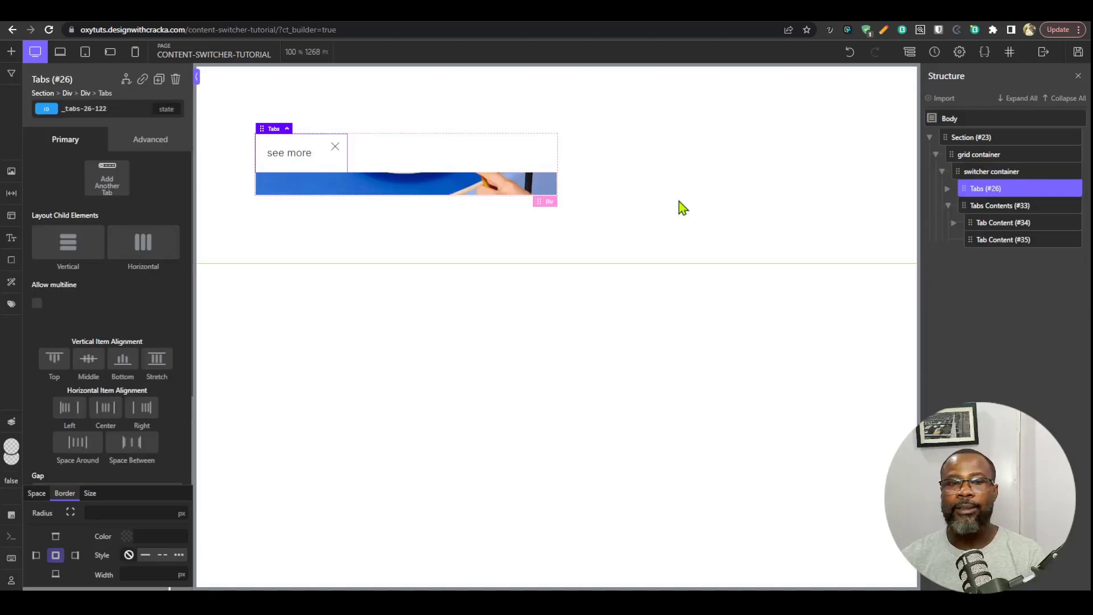
click(990, 173)
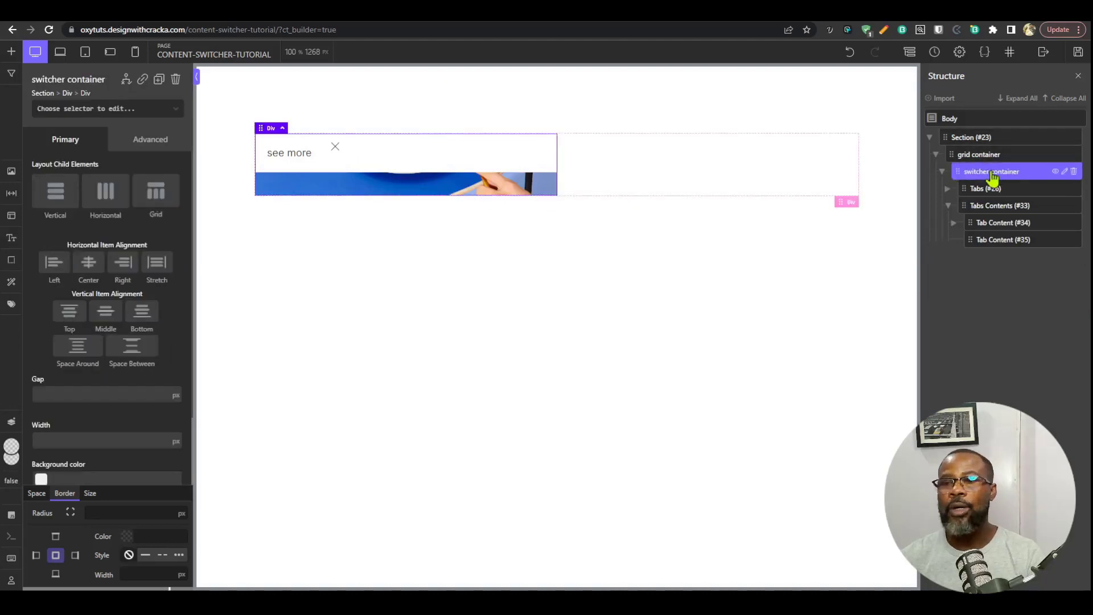
click(11, 194)
text(500)
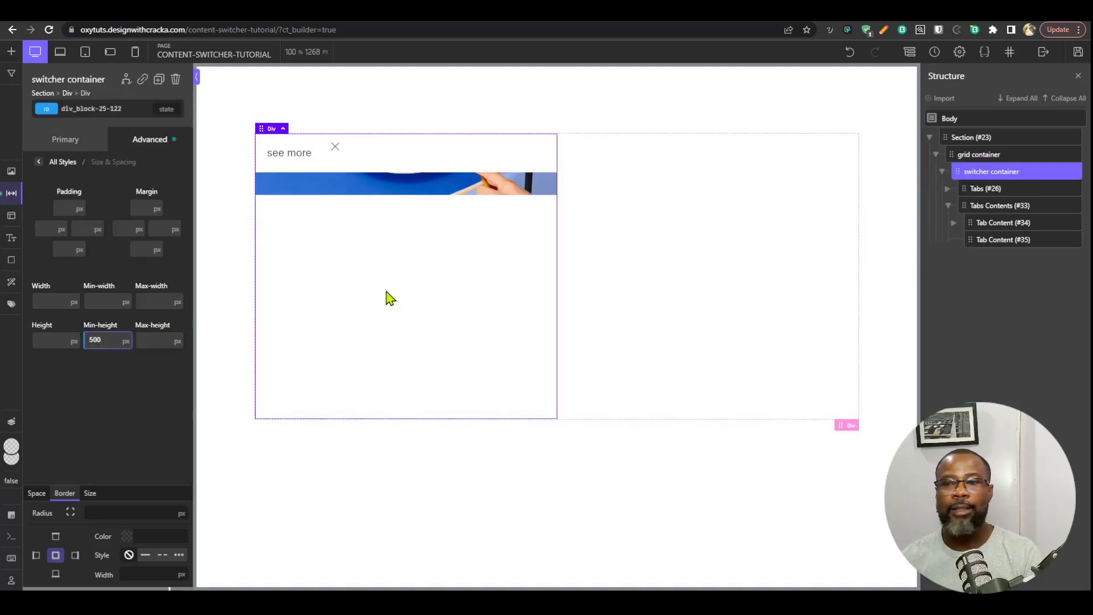
Select the Tabs element in the structure and collapse the Tabs Contents branch.
click(994, 212)
click(994, 210)
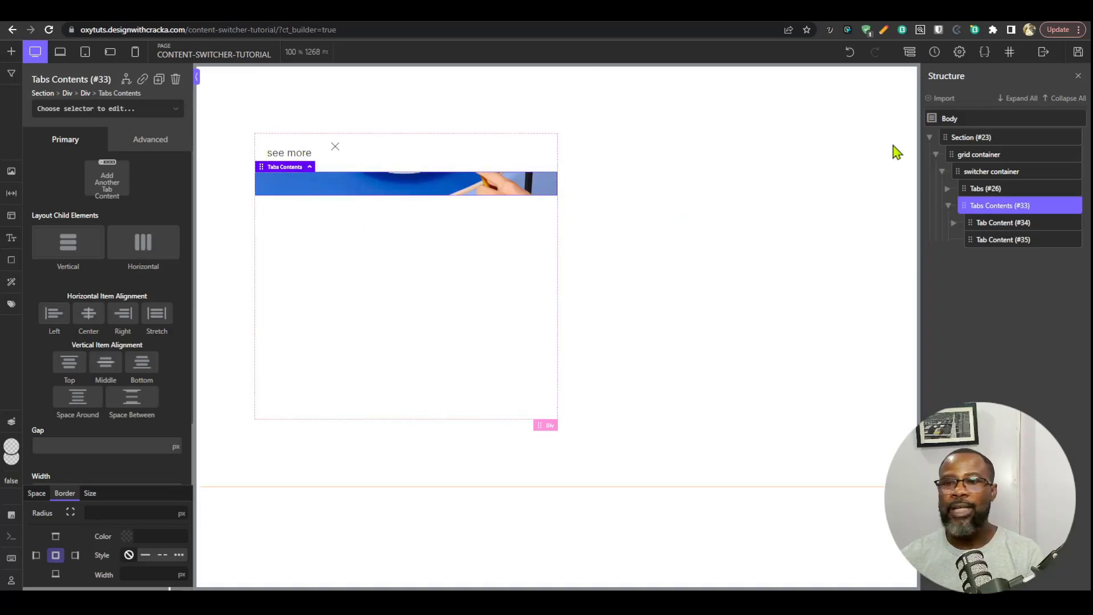
click(996, 191)
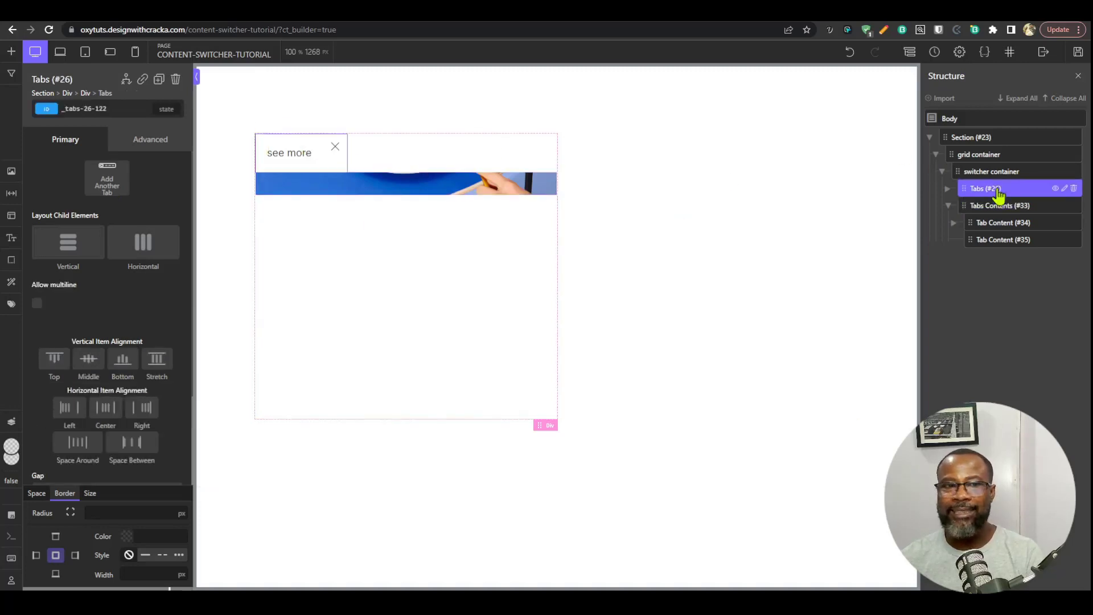
click(949, 205)
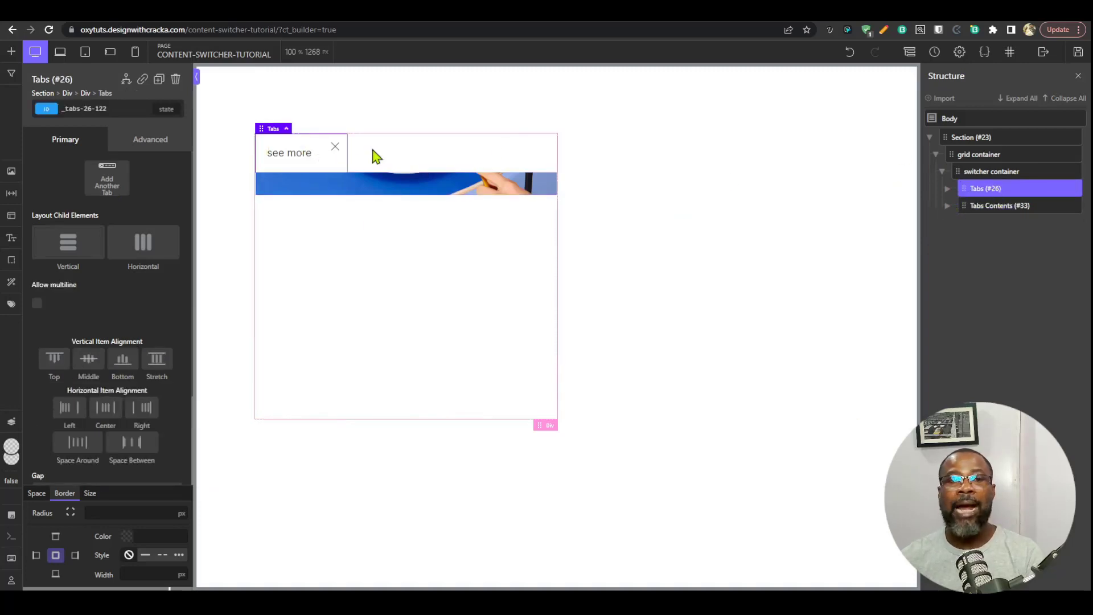
Expand the Tabs element in the structure and look over its see more and close tabs.
click(994, 171)
click(981, 191)
click(947, 189)
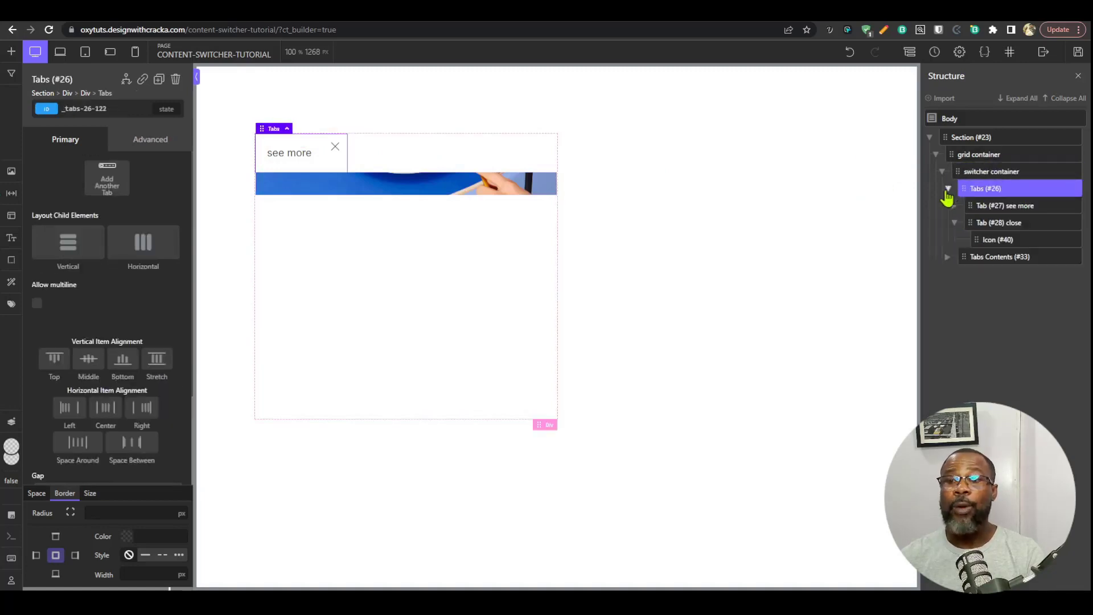
click(993, 209)
click(996, 218)
click(996, 210)
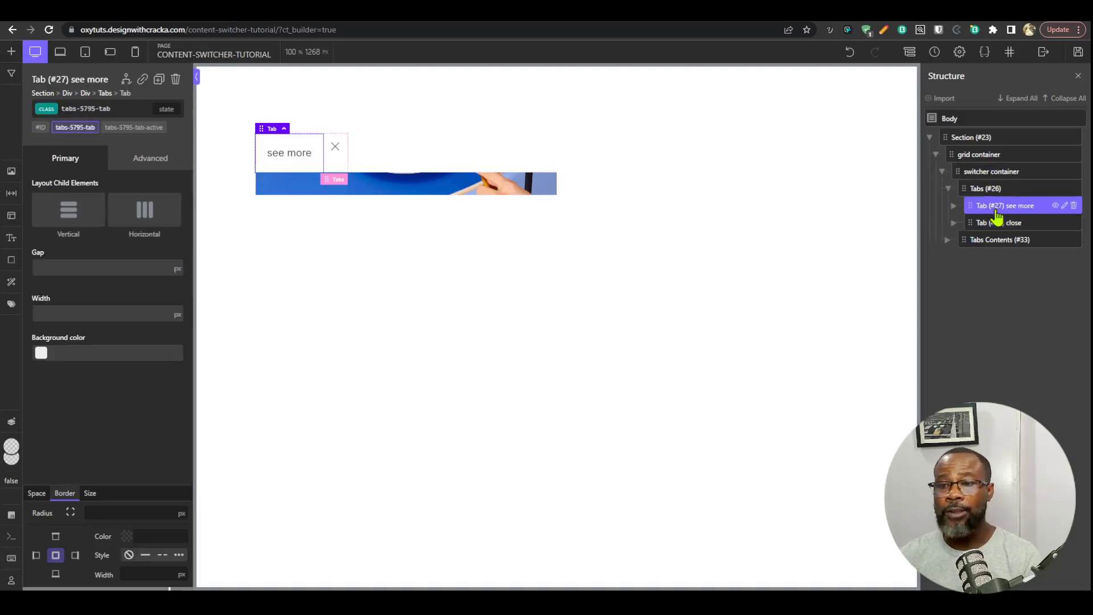
click(994, 220)
click(992, 212)
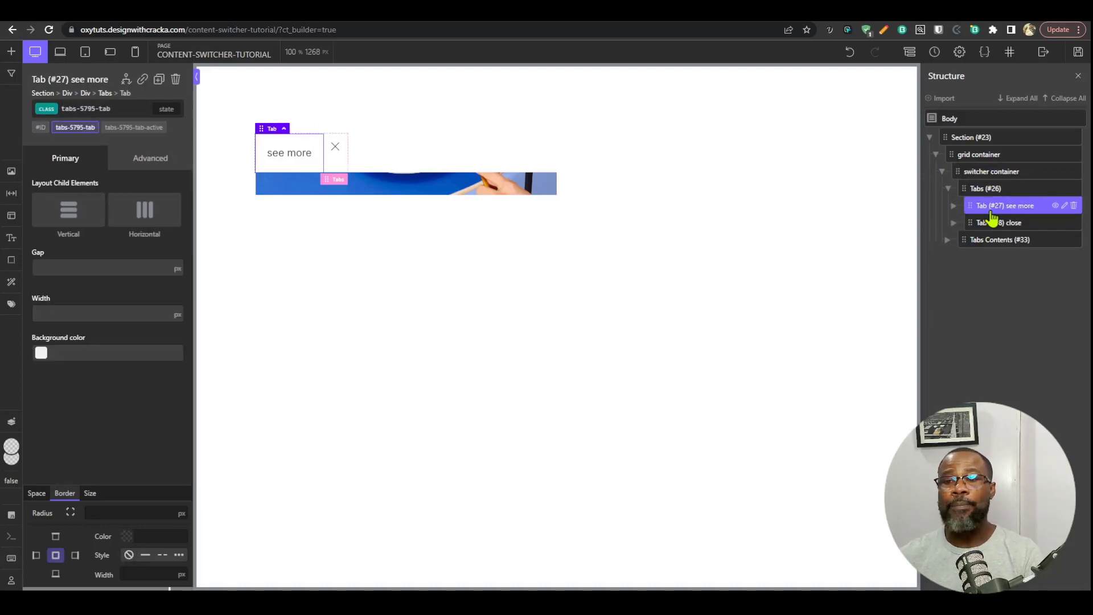
click(994, 175)
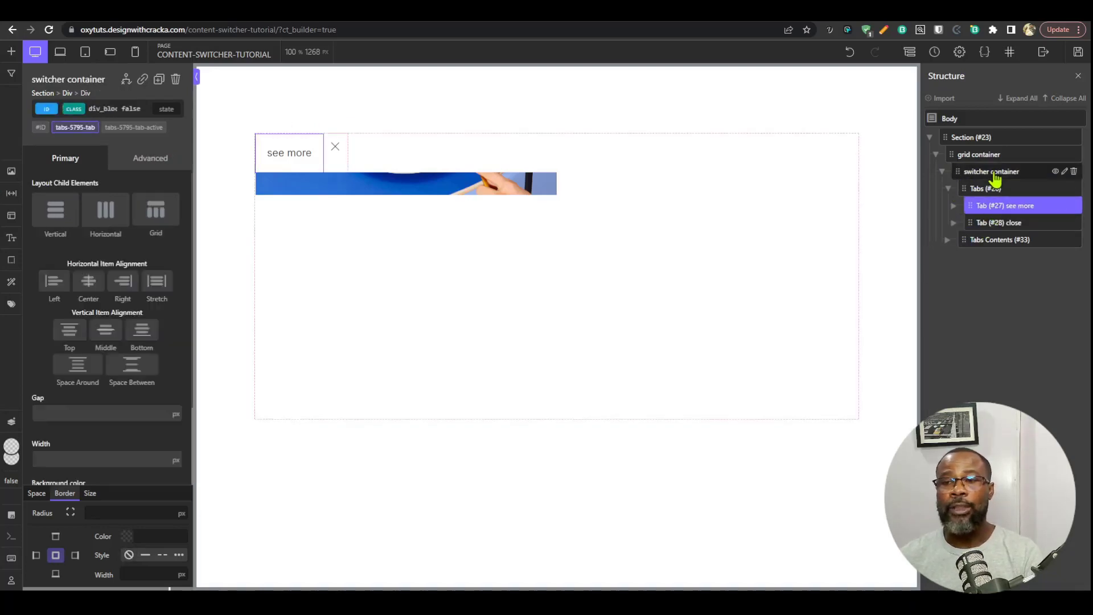
click(992, 212)
click(995, 222)
click(994, 206)
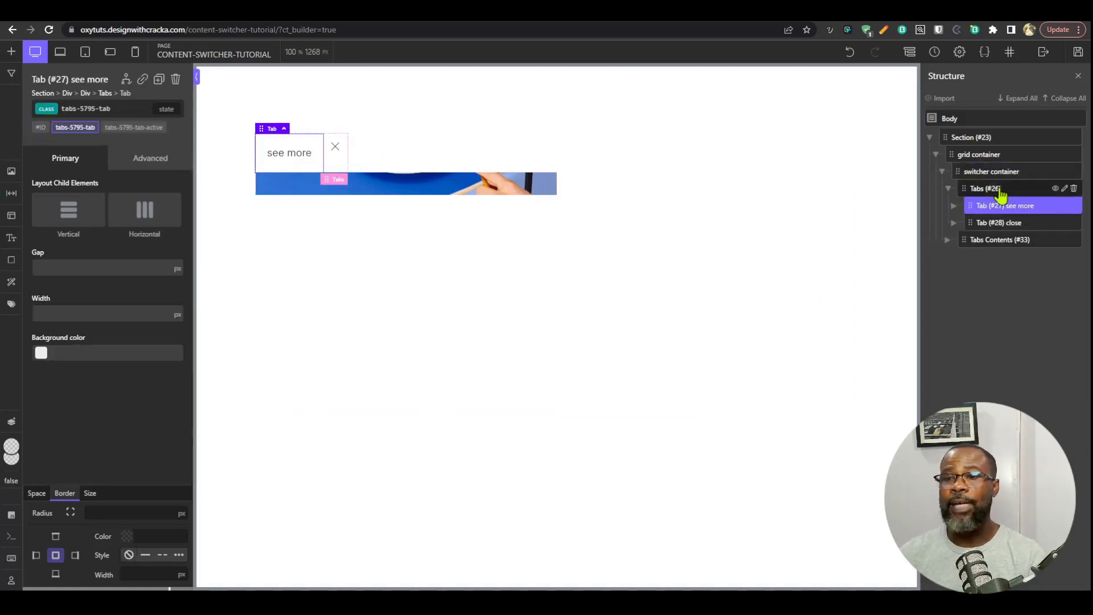
Set the switcher container's position to relative in its layout settings.
click(1001, 175)
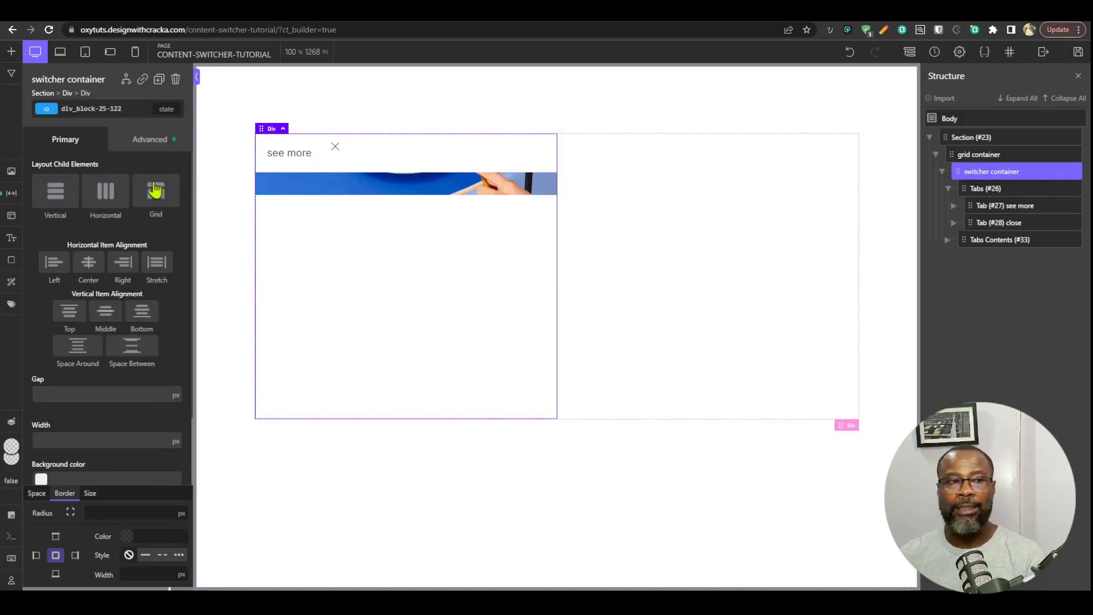
click(150, 148)
click(132, 230)
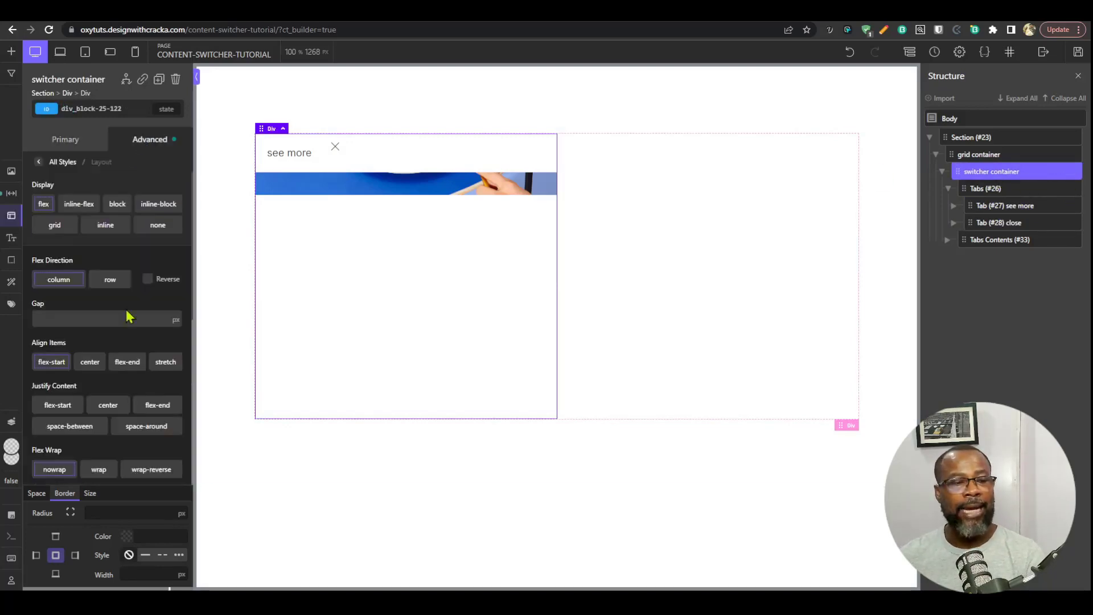
scroll(123, 393, down, 5)
scroll(123, 399, down, 1)
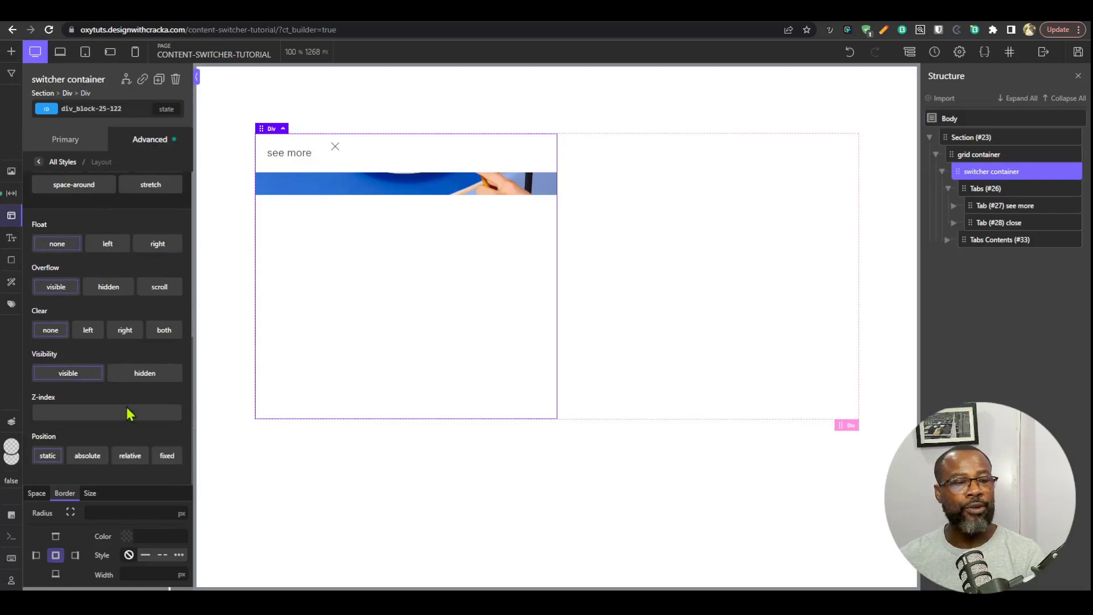
click(130, 456)
Target the see more tab by its own ID instead of the shared class and set its position to absolute.
click(1005, 208)
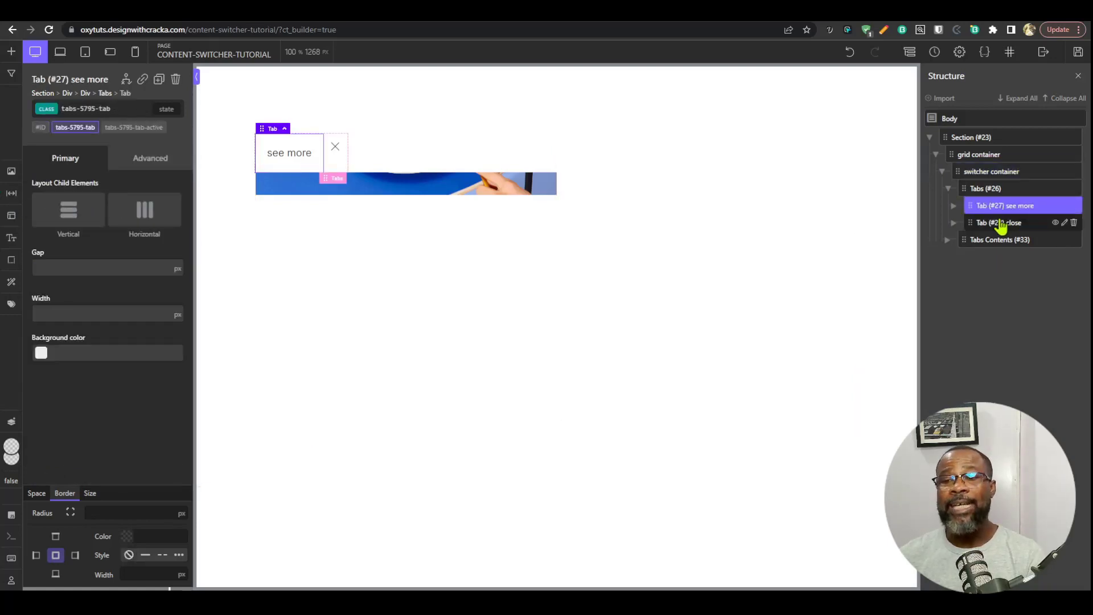
click(1003, 222)
click(1003, 206)
click(1001, 222)
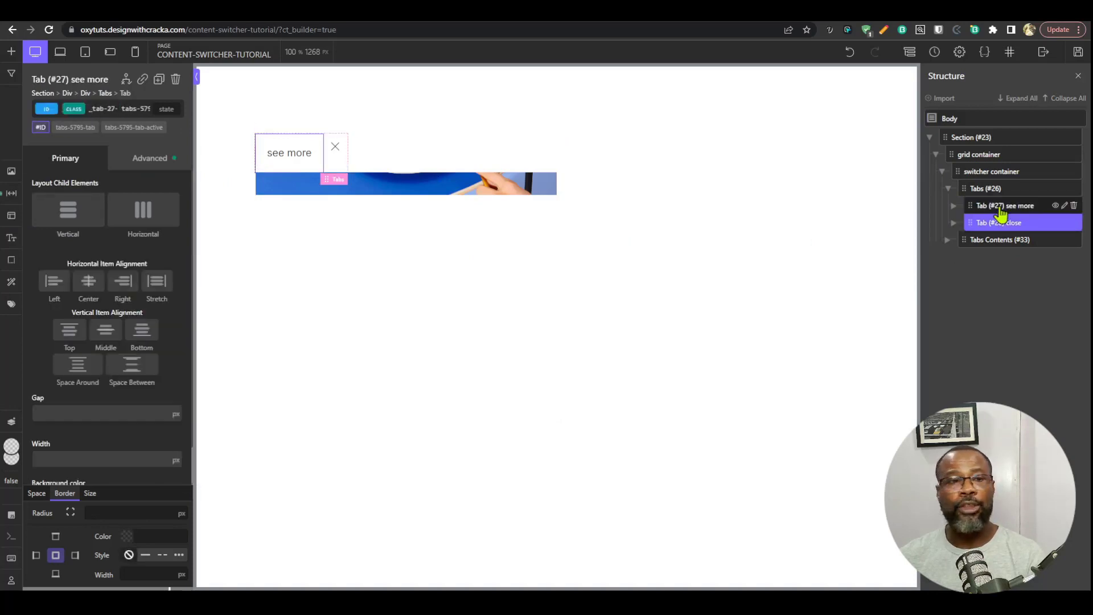
click(1000, 206)
click(40, 127)
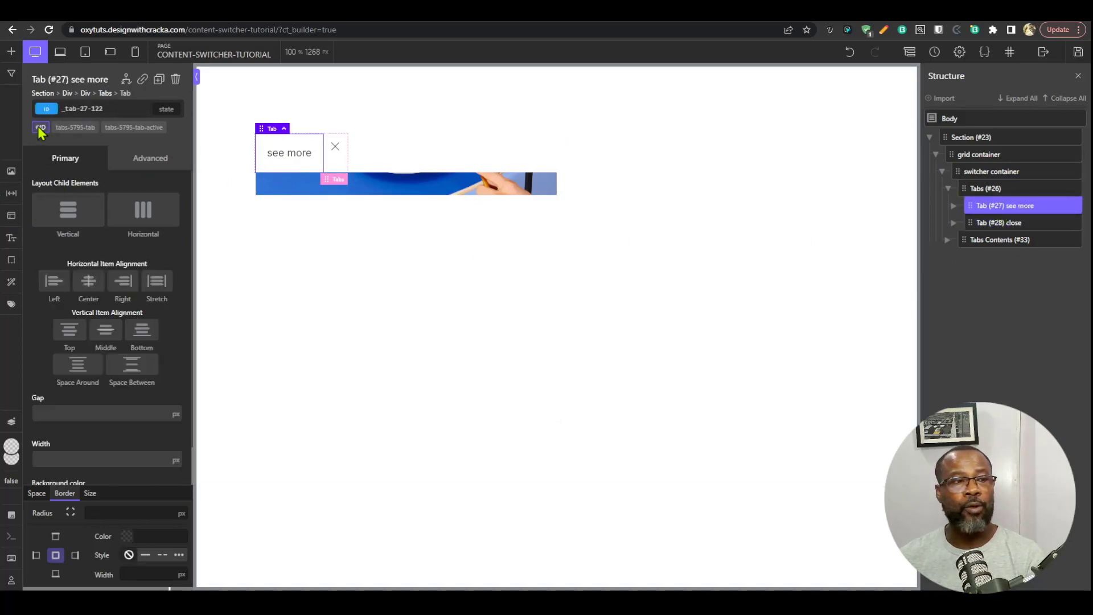
click(145, 160)
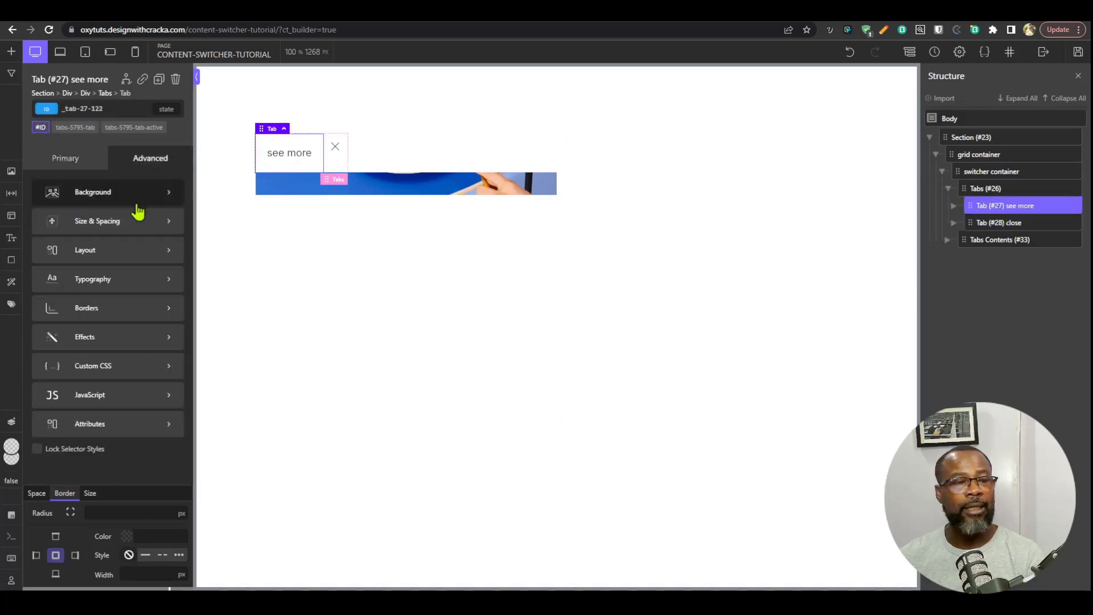
click(124, 251)
scroll(147, 378, down, 3)
click(92, 335)
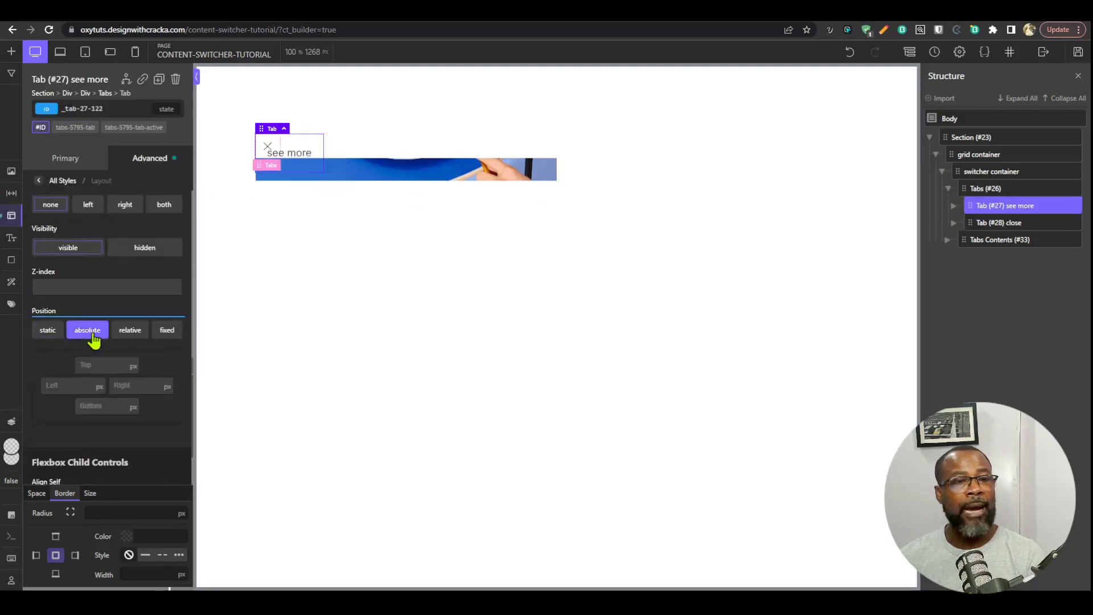
Offset the see more tab 12 px from the bottom and 12 px from the left of the switcher container.
click(97, 409)
text(12)
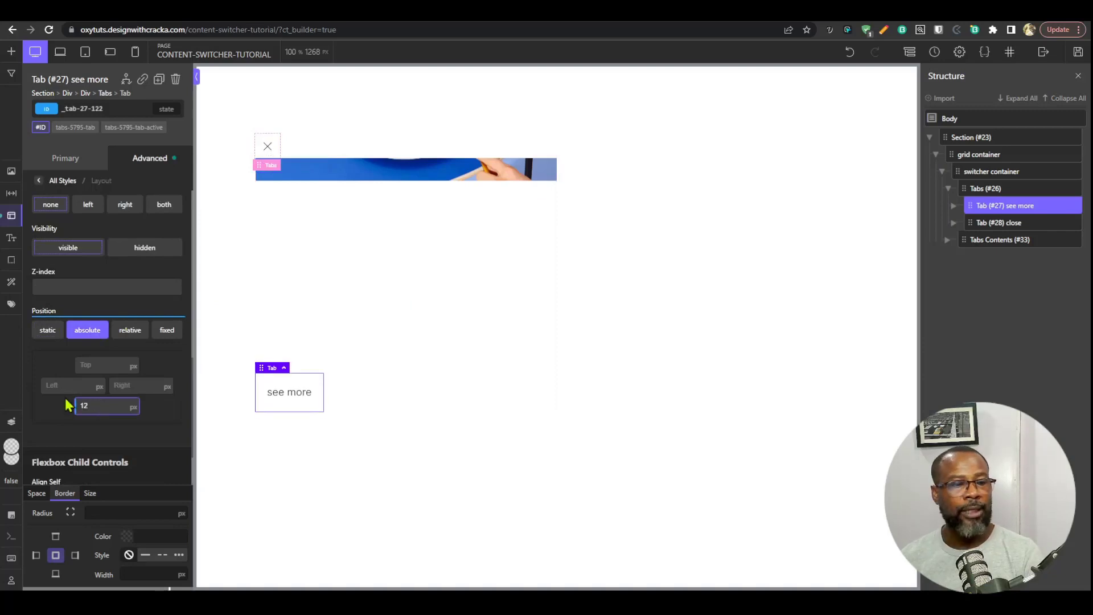
click(63, 385)
text(12)
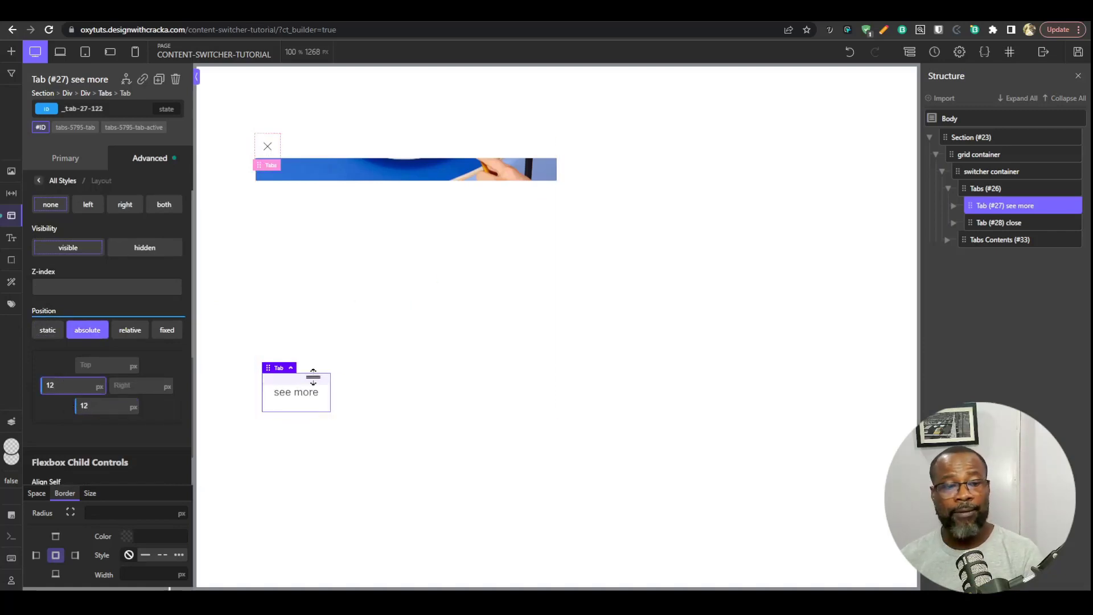
Position the close tab absolutely, 12 px from the top and 12 px from the right of the switcher container.
click(997, 225)
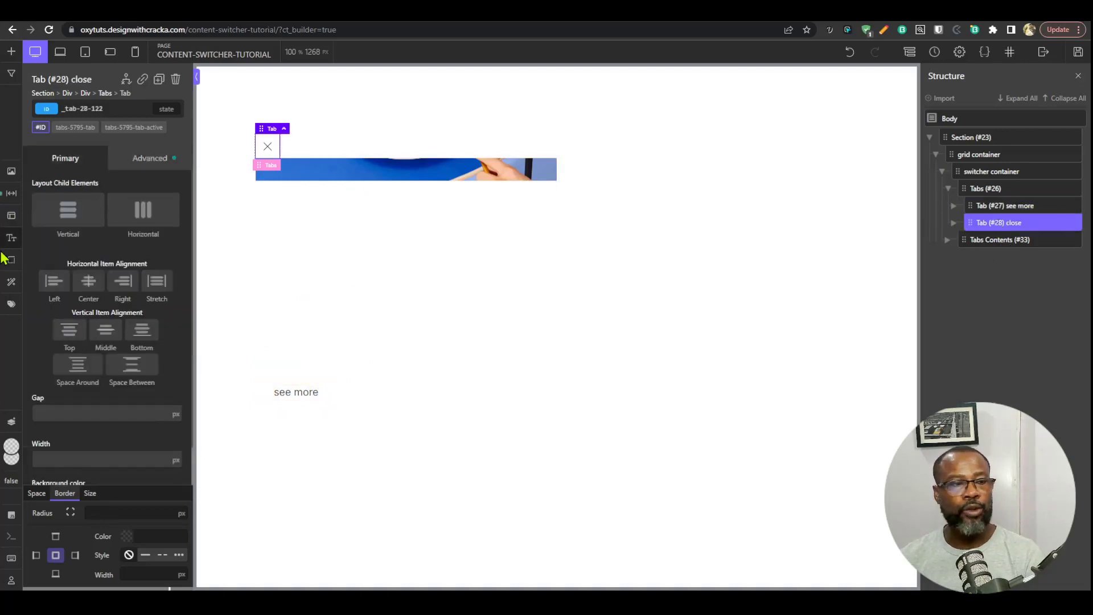
click(12, 216)
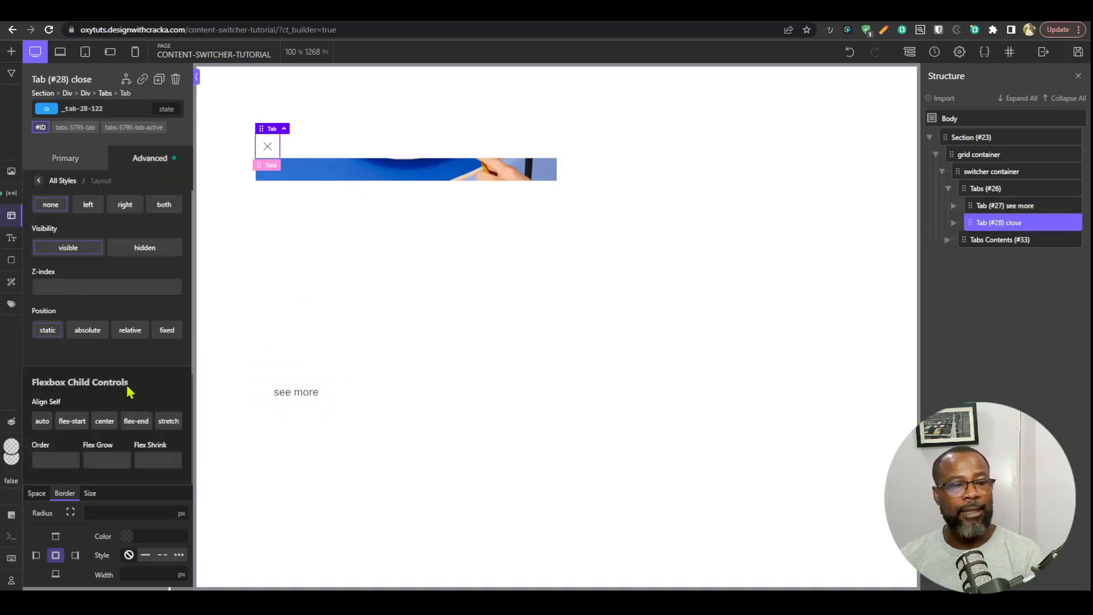
click(88, 332)
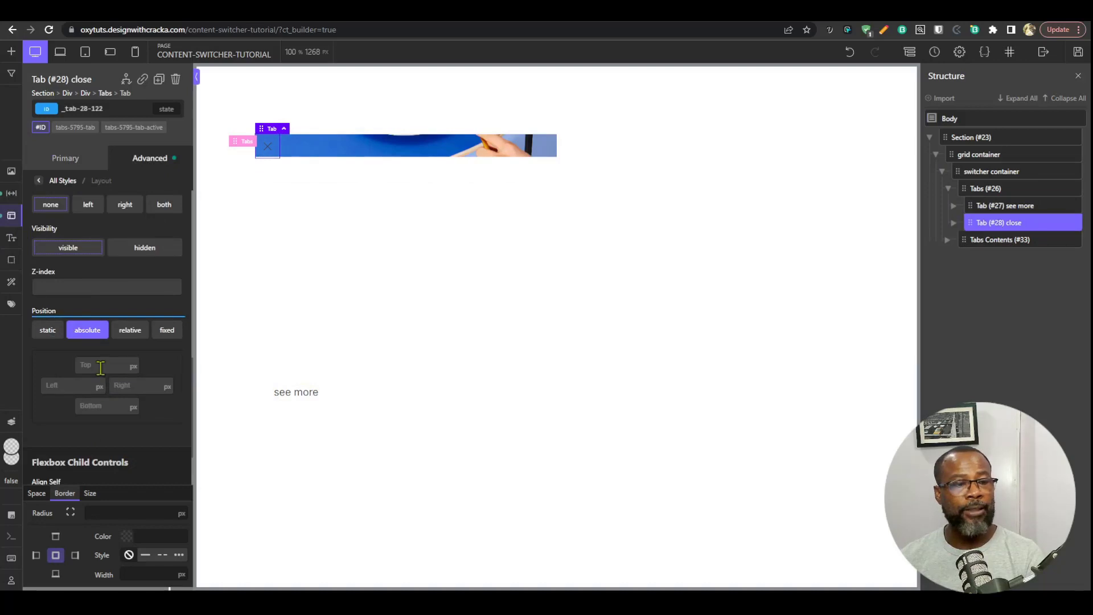
click(100, 367)
text(12)
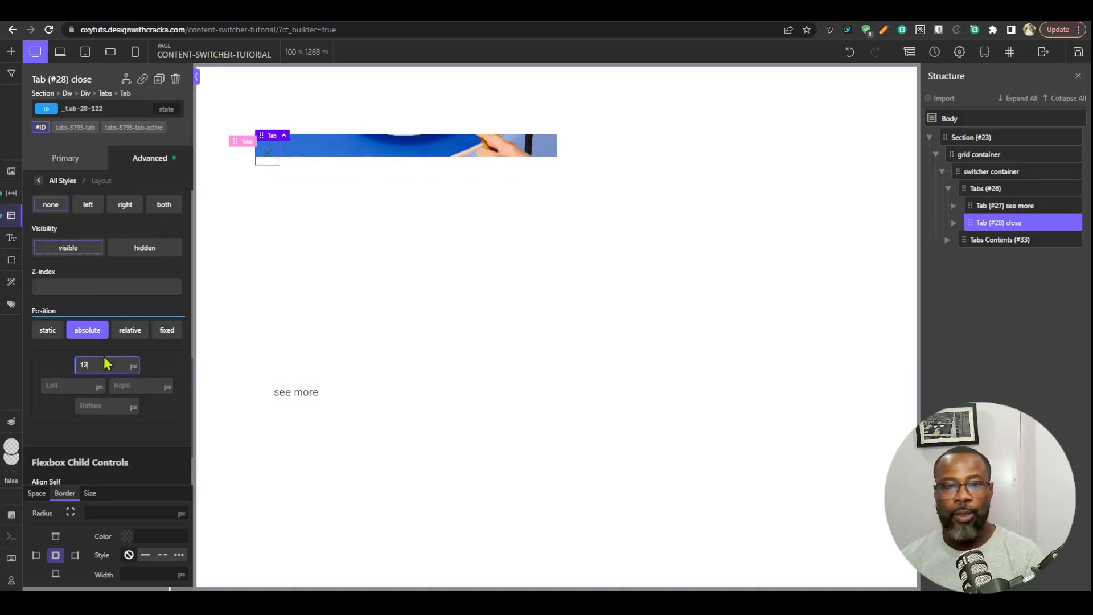
click(139, 388)
text(12)
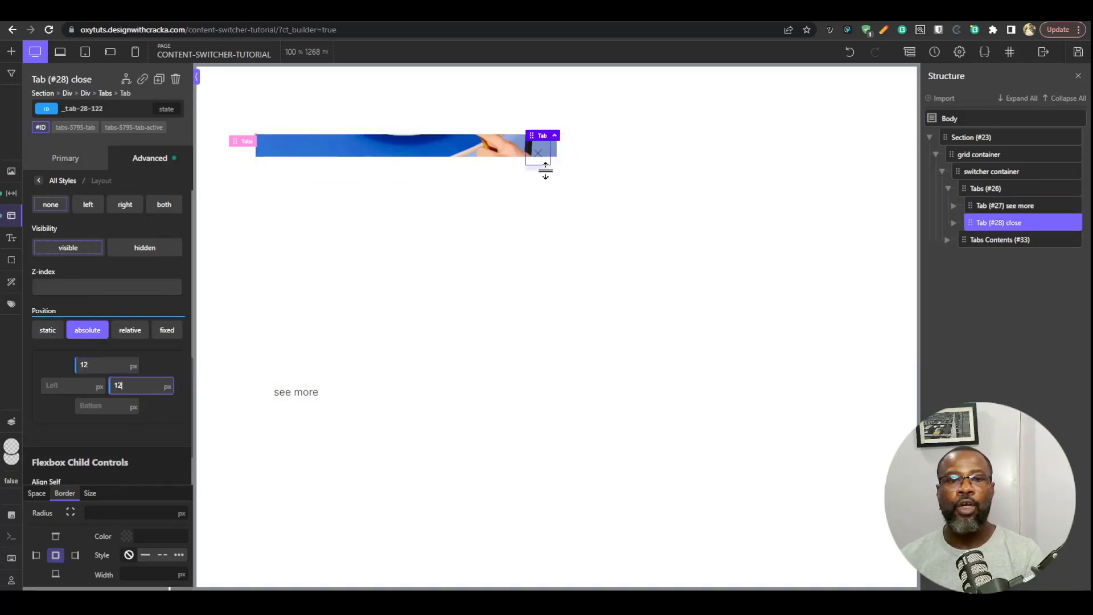
Set the Flex Grow of the Tabs Contents element to 1.
click(994, 172)
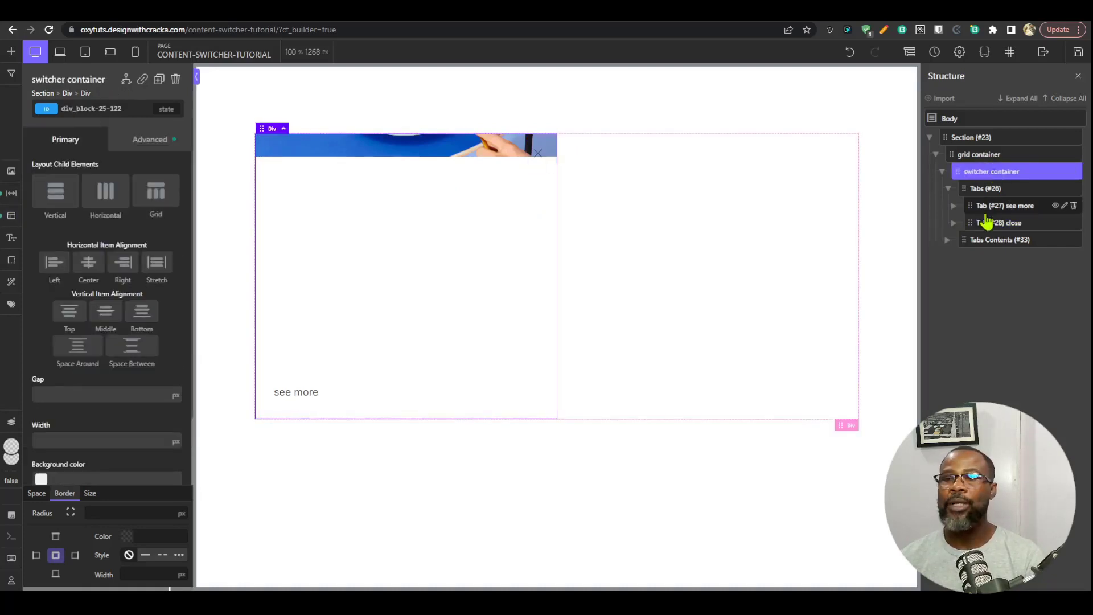
click(992, 241)
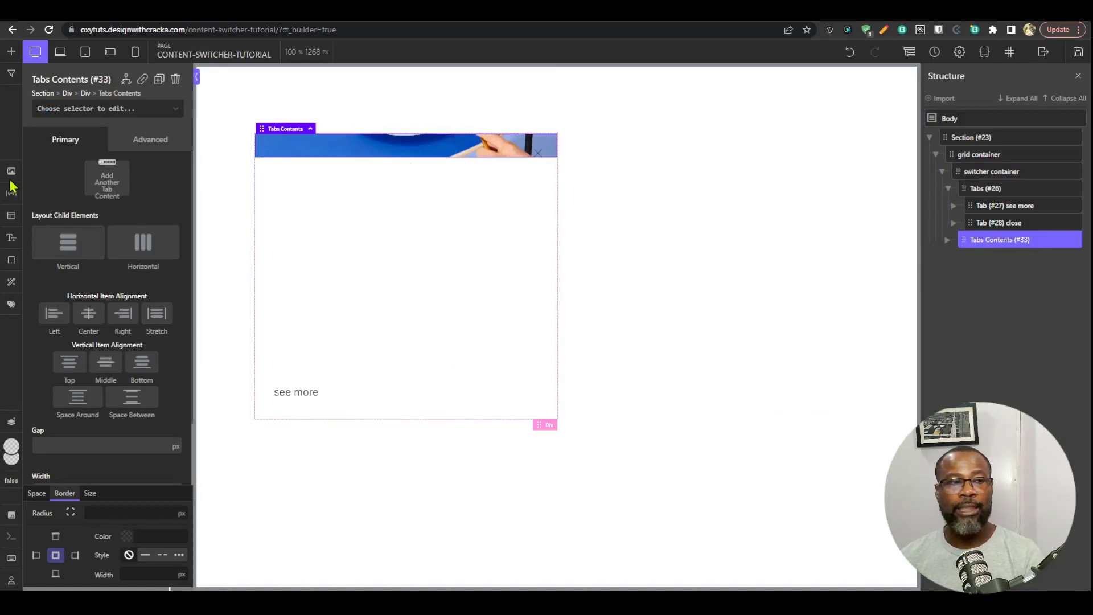
click(12, 217)
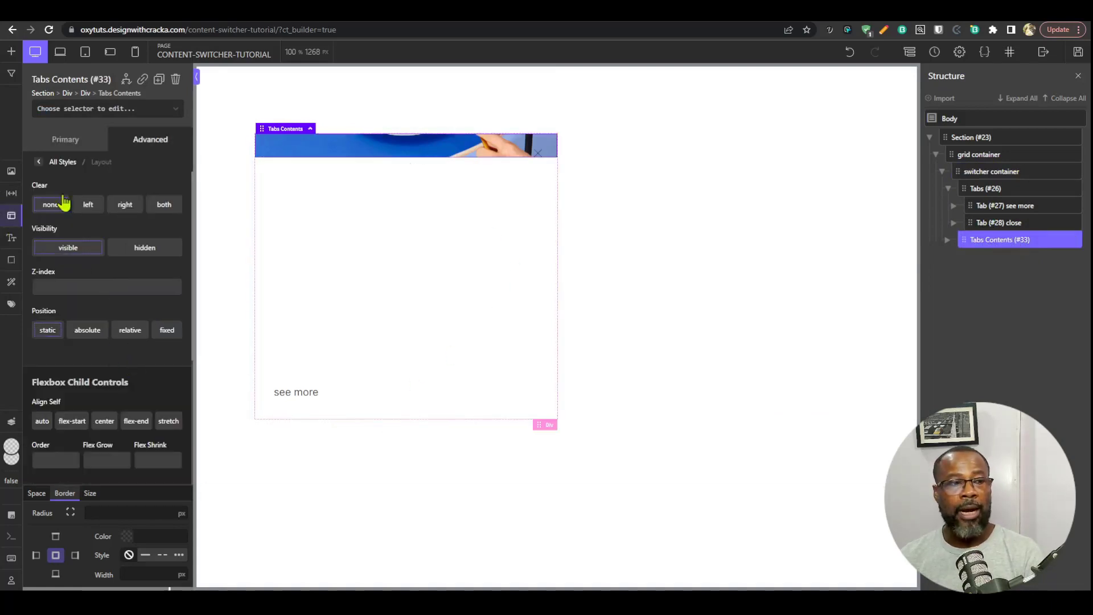
text(1)
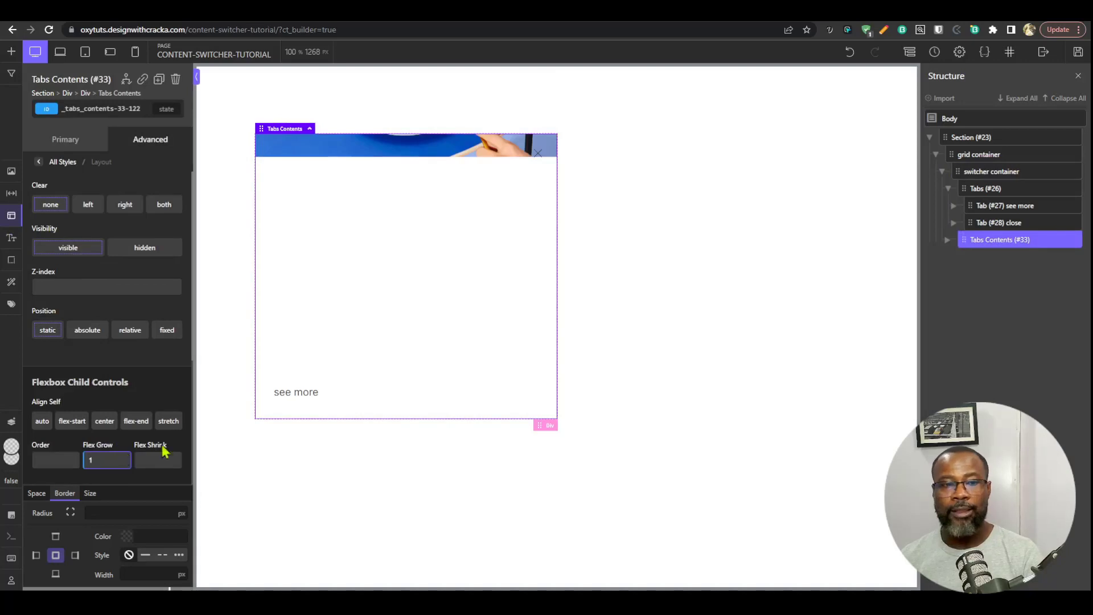
Expand Tabs Contents and set Flex Grow to 1 on the shared class of the first Tab Content.
click(948, 240)
click(968, 257)
click(994, 276)
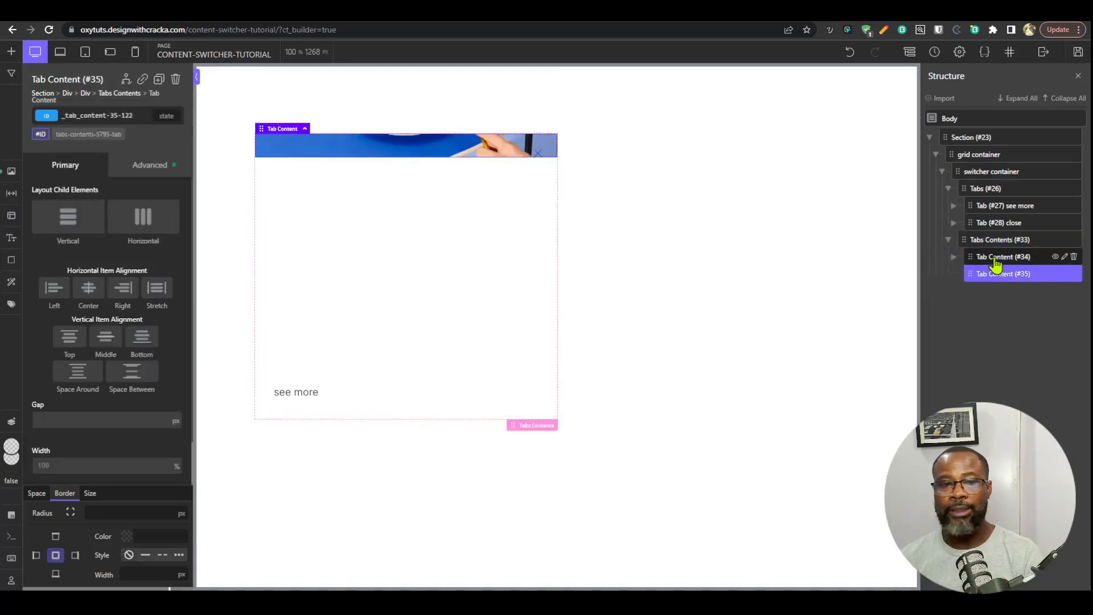
click(995, 260)
click(998, 274)
click(997, 263)
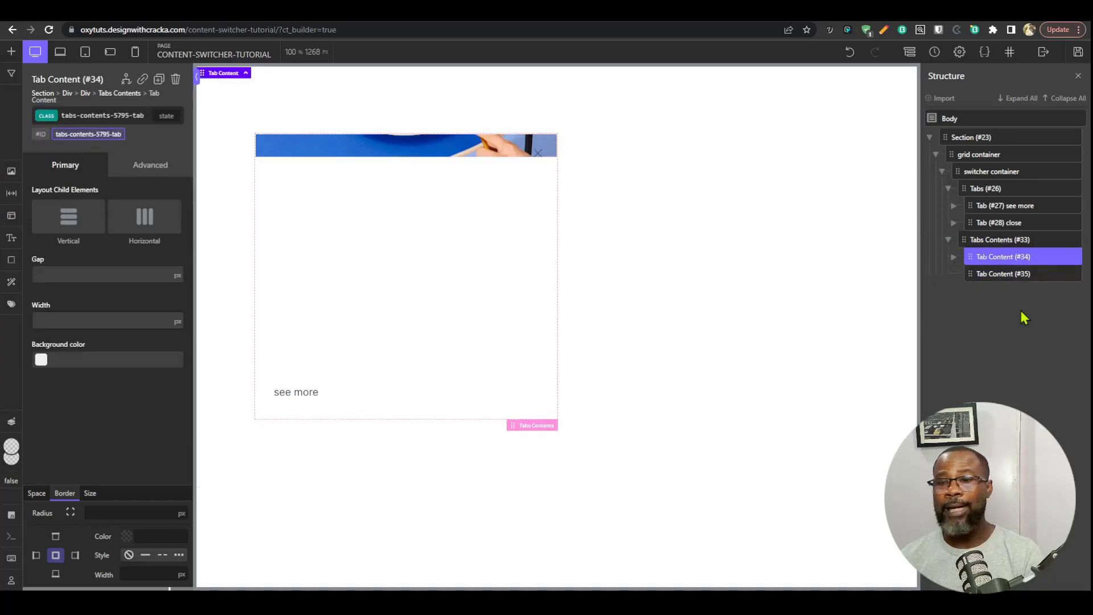
click(12, 215)
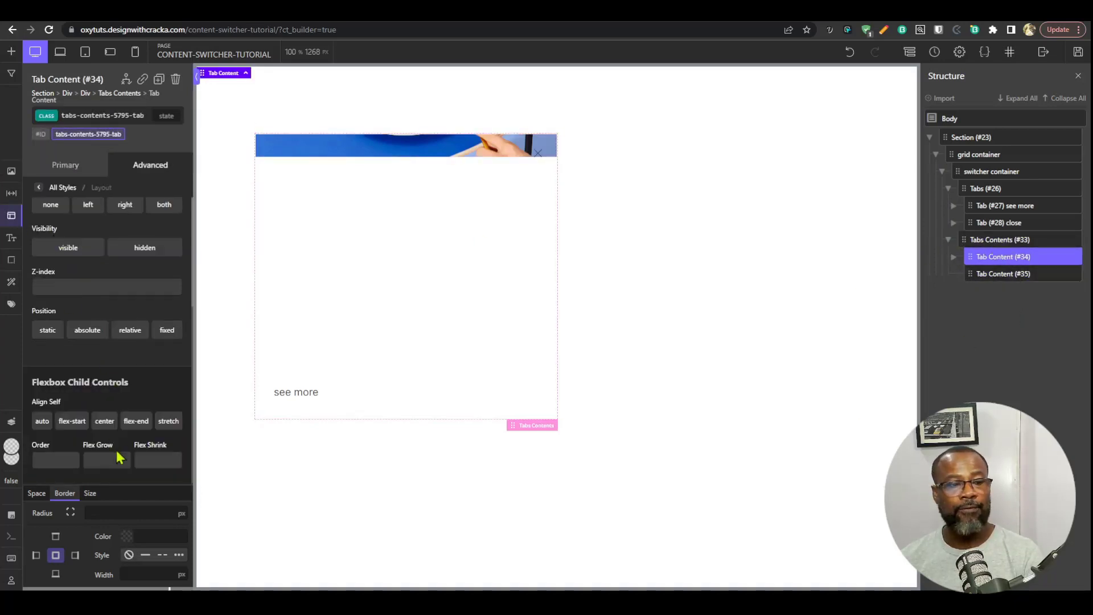
text(1)
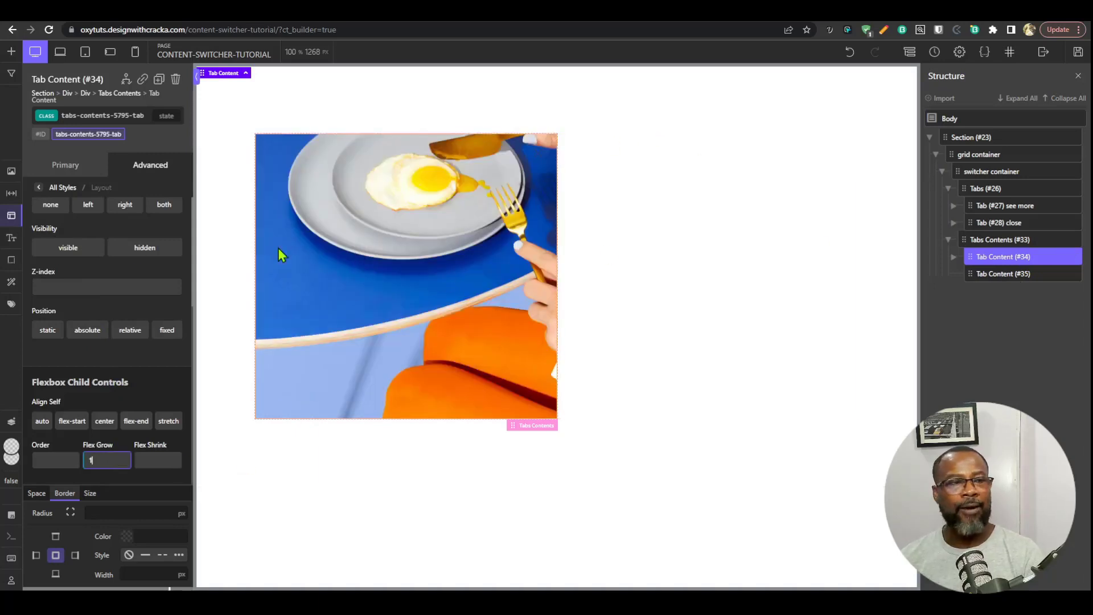
Rename the second Tab Content element as background and the first one as content.
click(1003, 275)
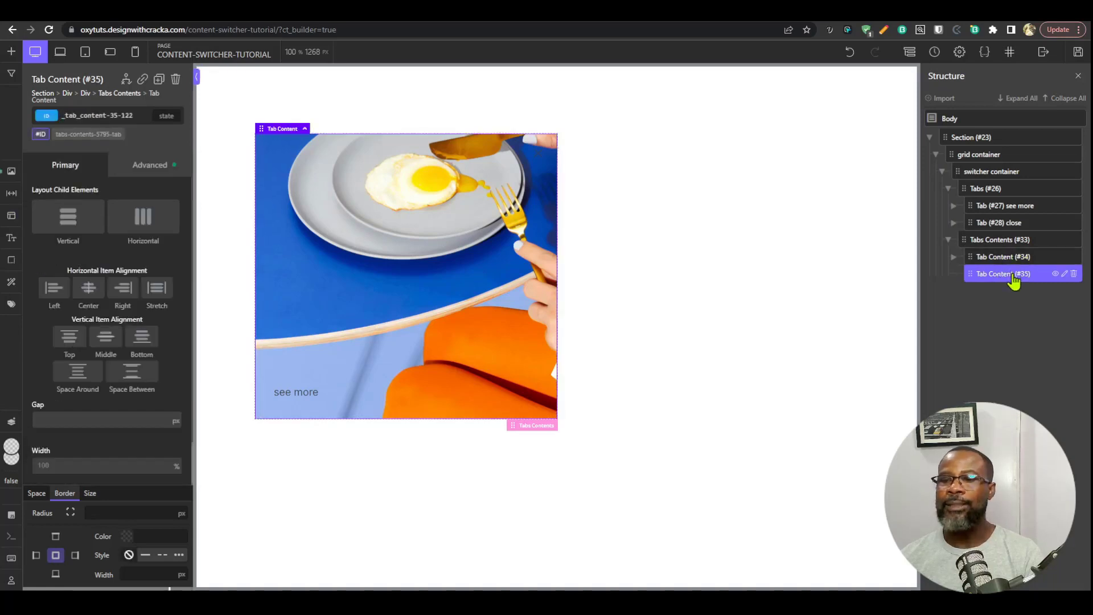
double_click(1015, 277)
key(ctrl+a)
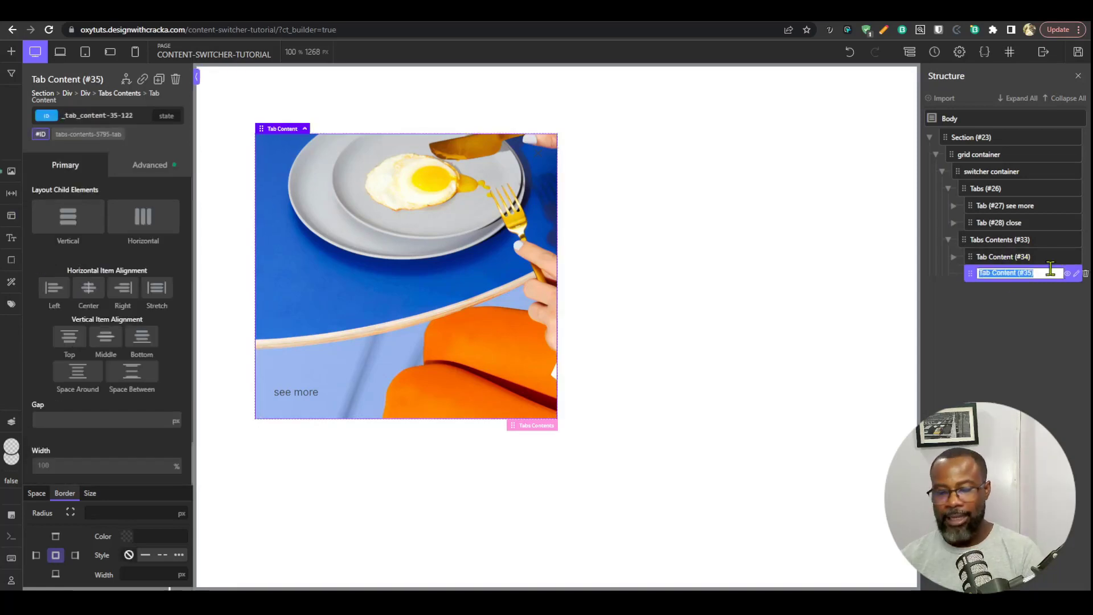
text(background)
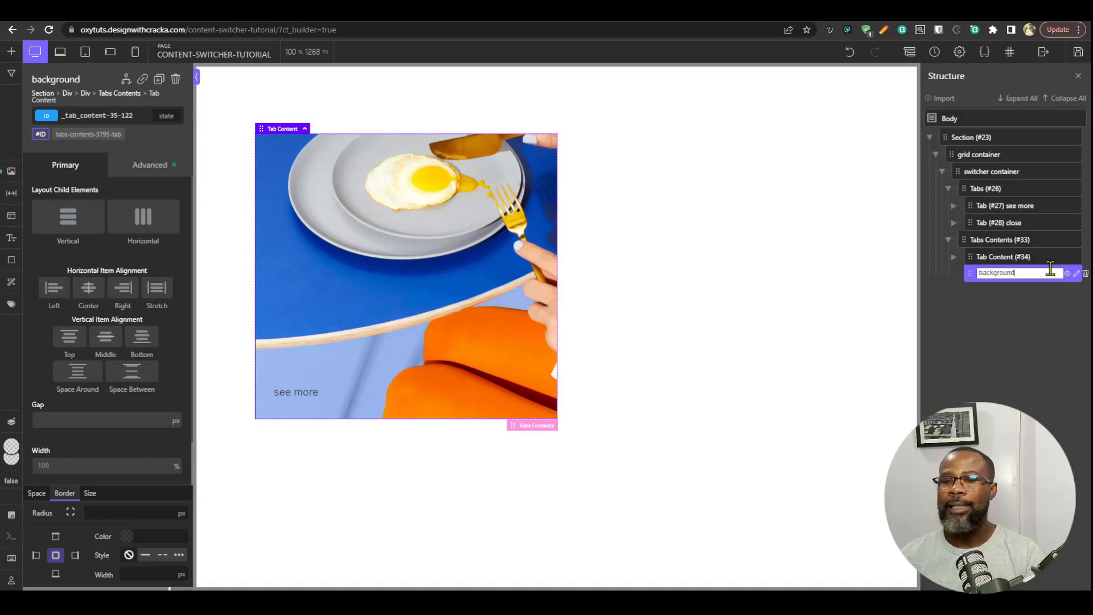
double_click(1027, 257)
key(ctrl+a)
text(c)
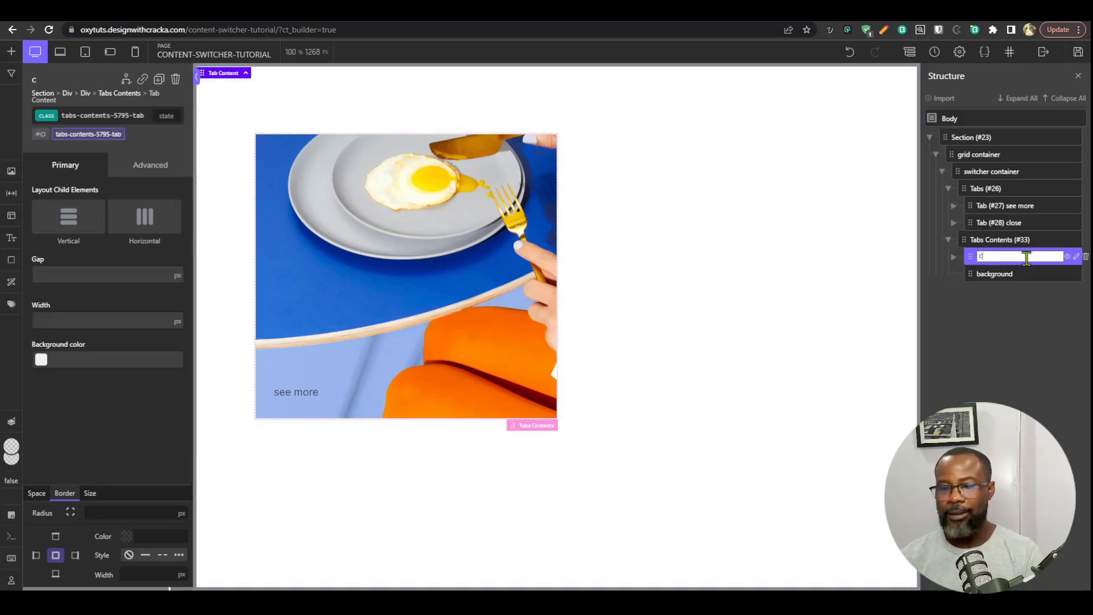
text(ontent)
key(Return)
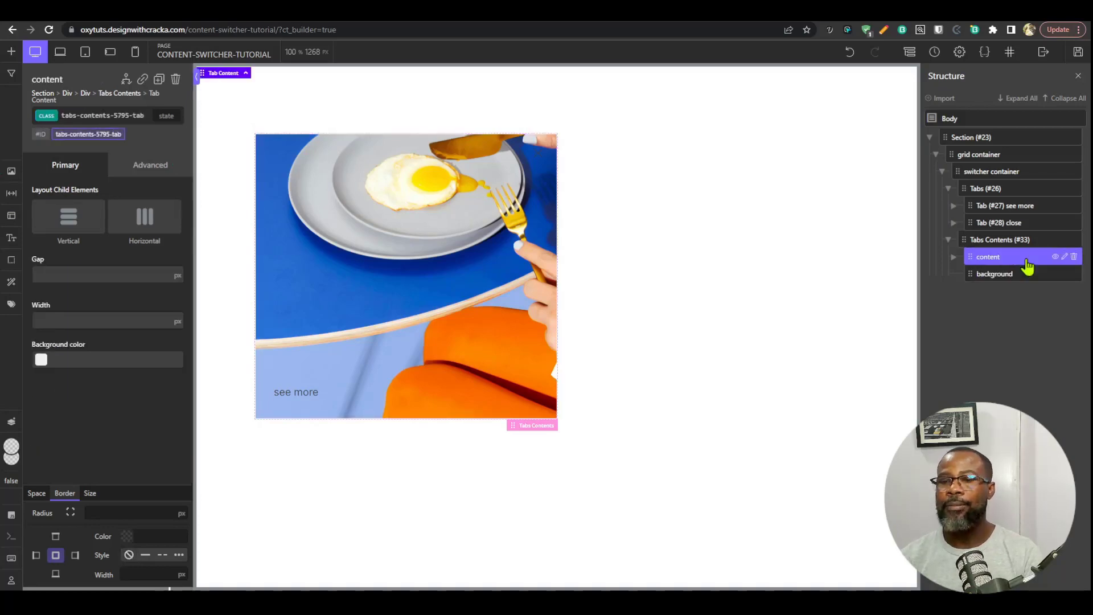
Give the background tab content a black image overlay at 0.38 opacity, rgba(0,0,0,0.38).
click(1006, 277)
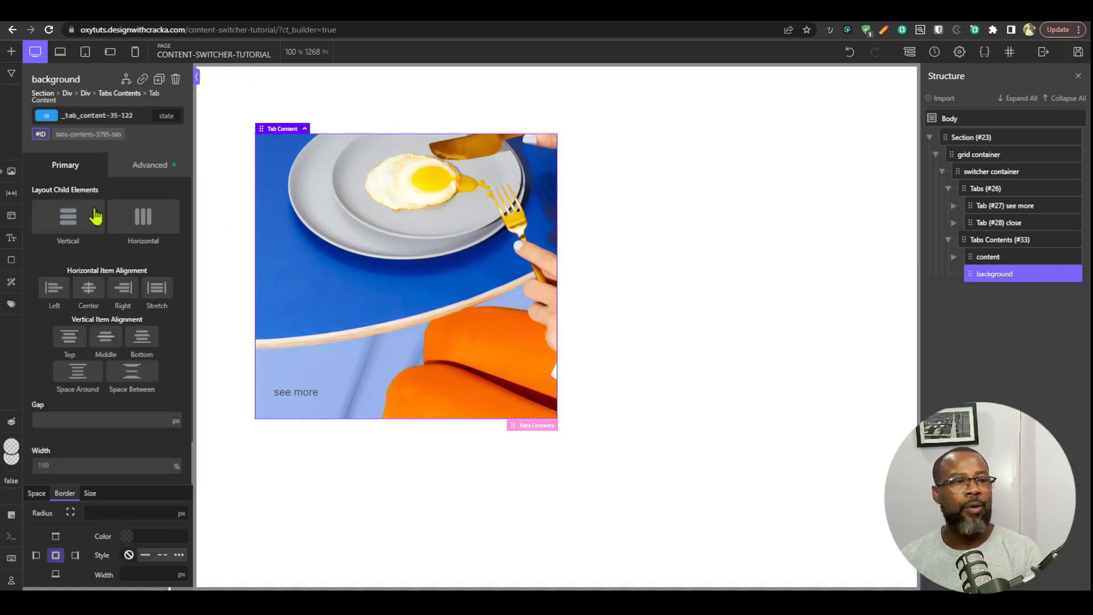
click(11, 172)
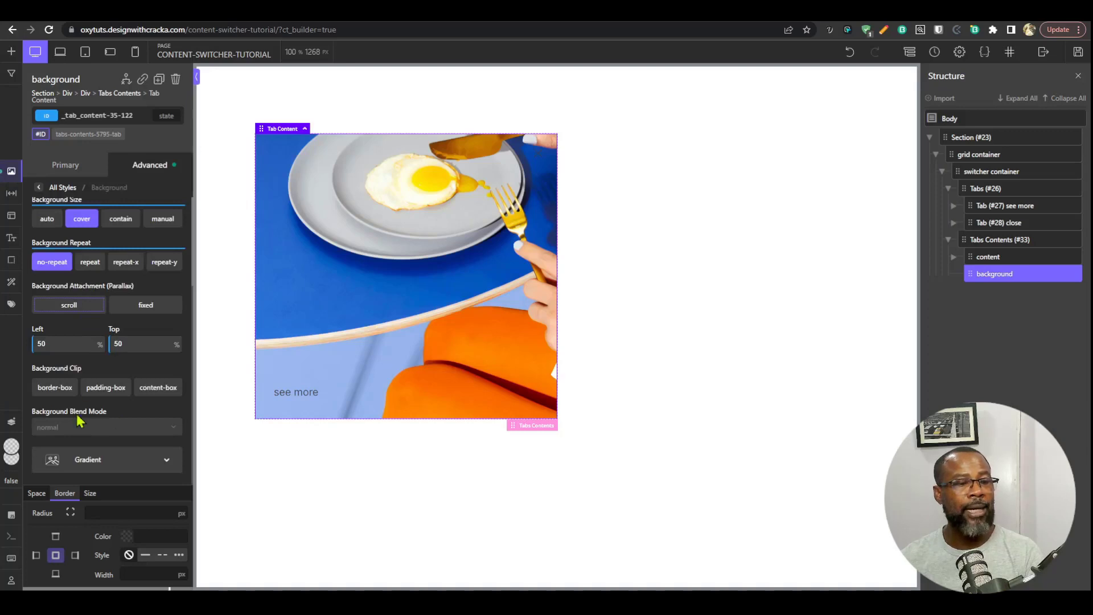
scroll(118, 385, up, 3)
click(42, 305)
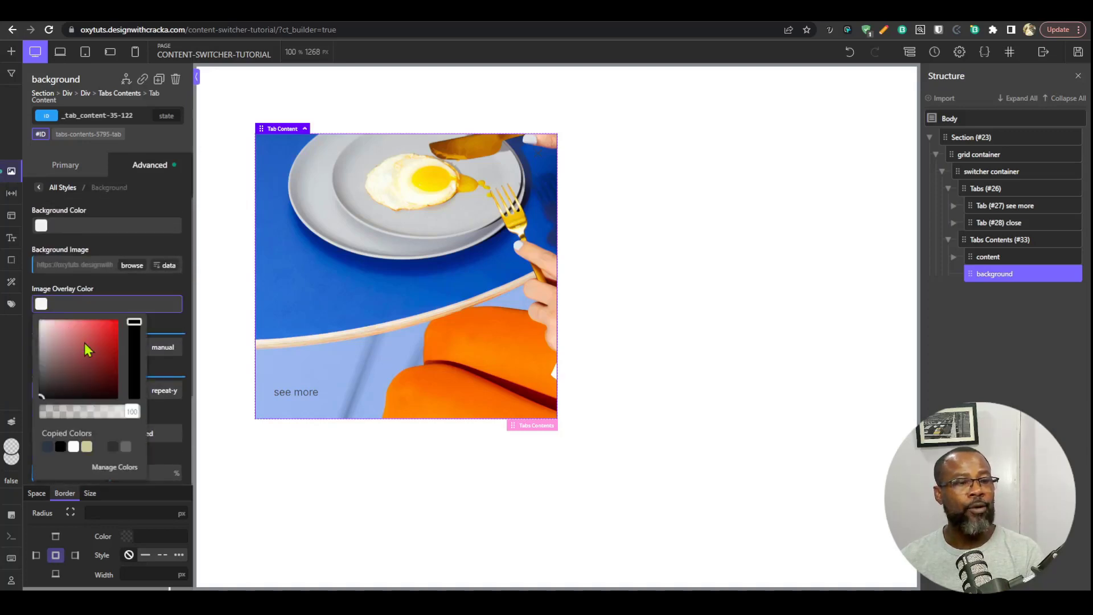
click(41, 395)
click(81, 413)
drag(85, 414, 78, 412)
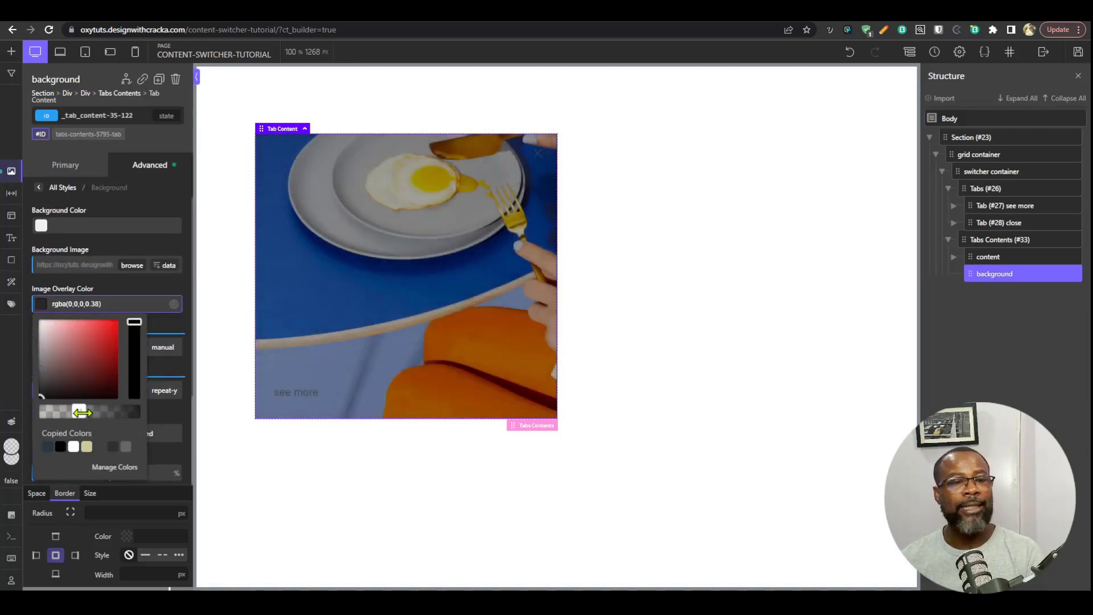
Add a new class named switcher-tab-one to the see more tab.
click(1007, 208)
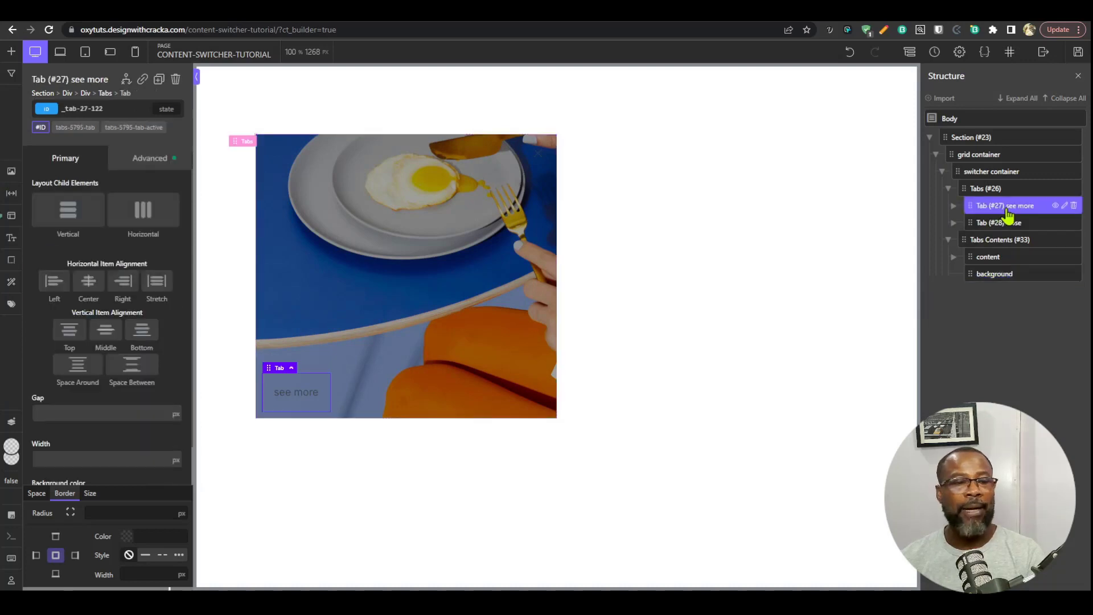
click(11, 240)
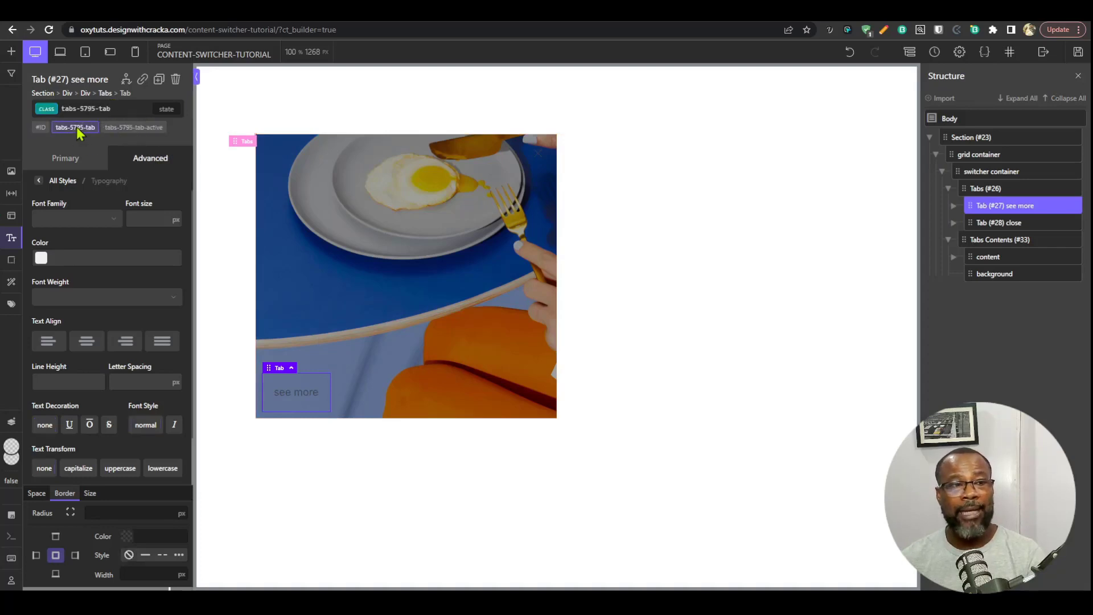
click(112, 108)
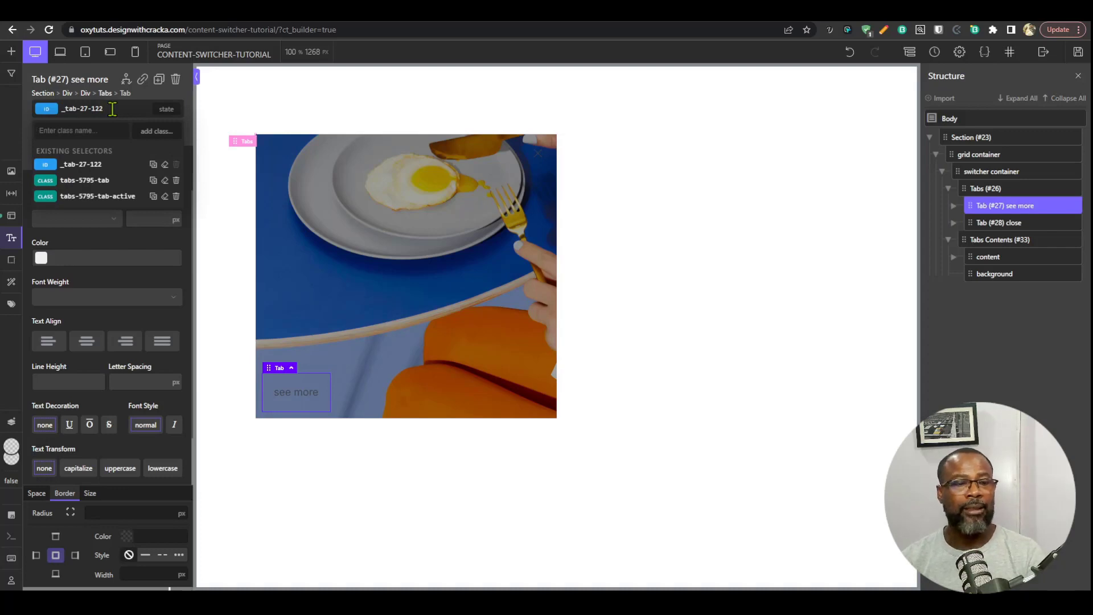
text(sw)
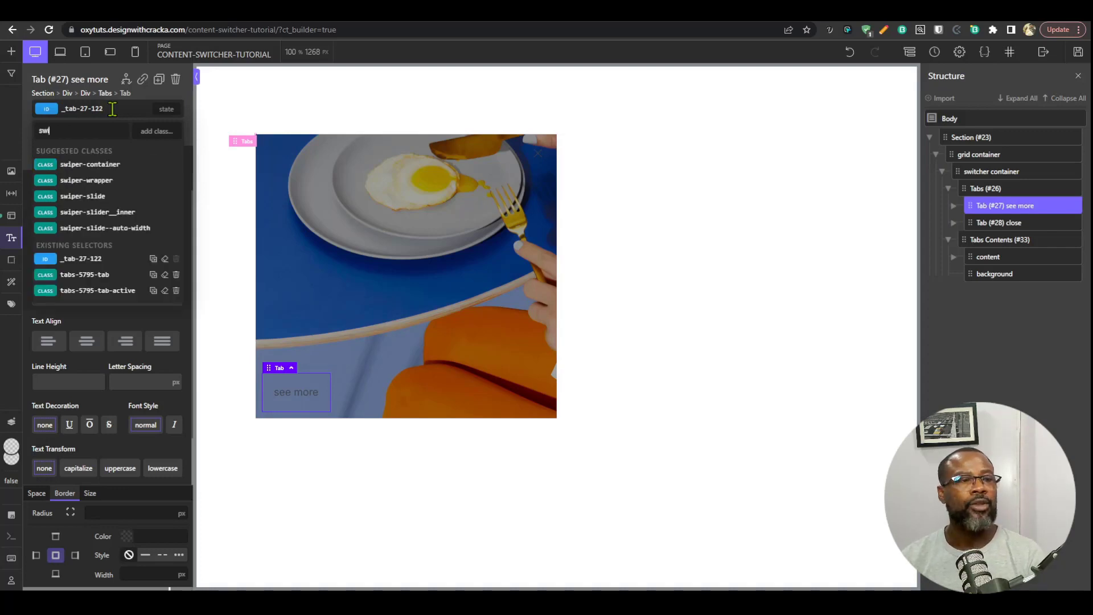
text(itcher-ta)
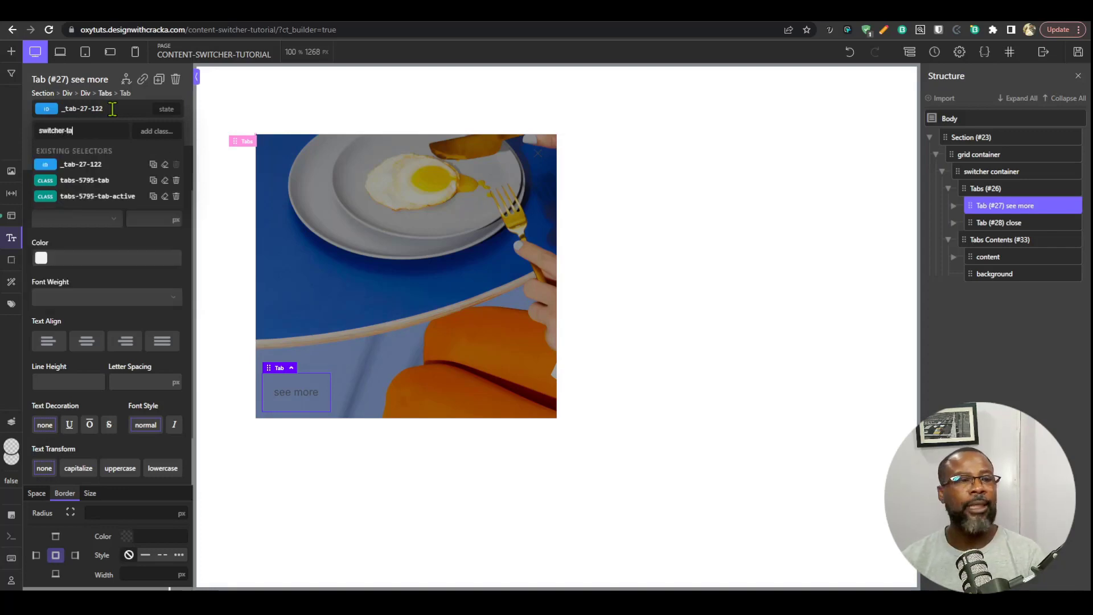
text(b-one)
key(Return)
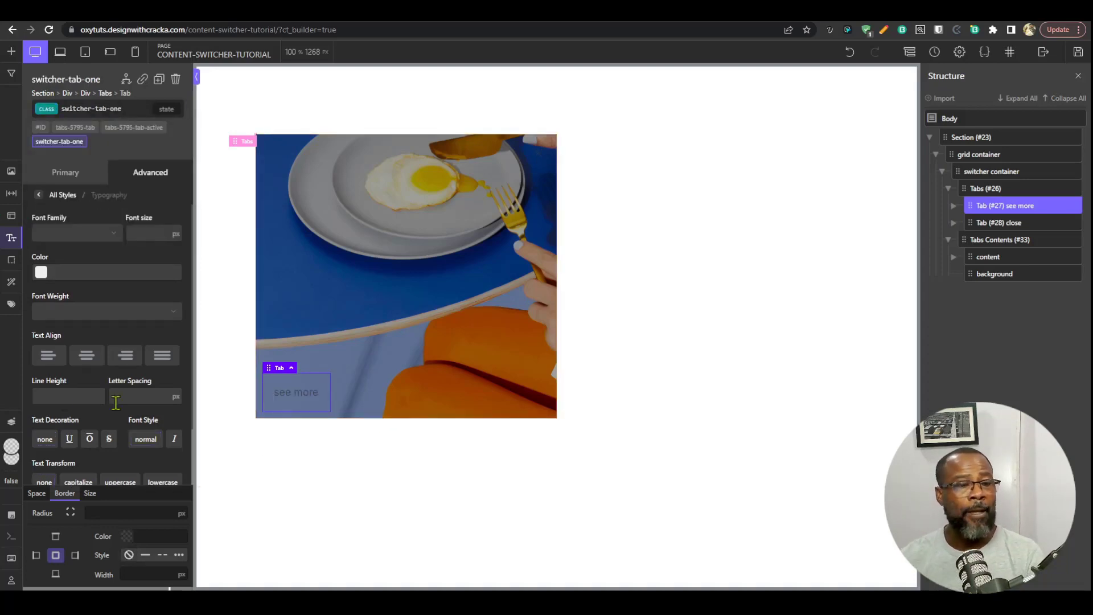
Set the text color of the switcher-tab-one class to white.
click(41, 272)
click(37, 289)
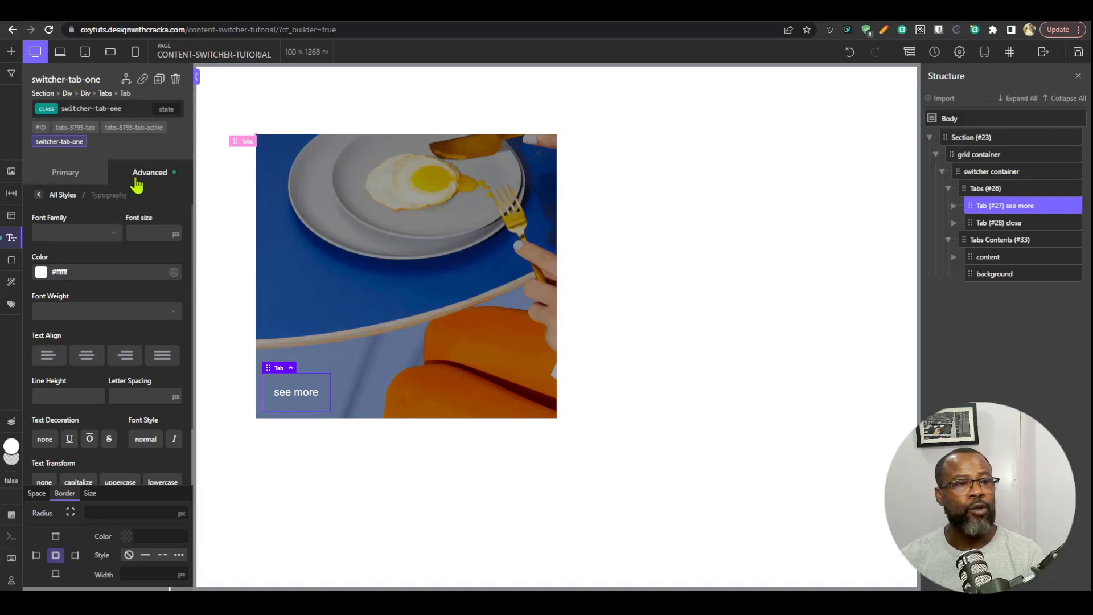
click(137, 182)
click(107, 348)
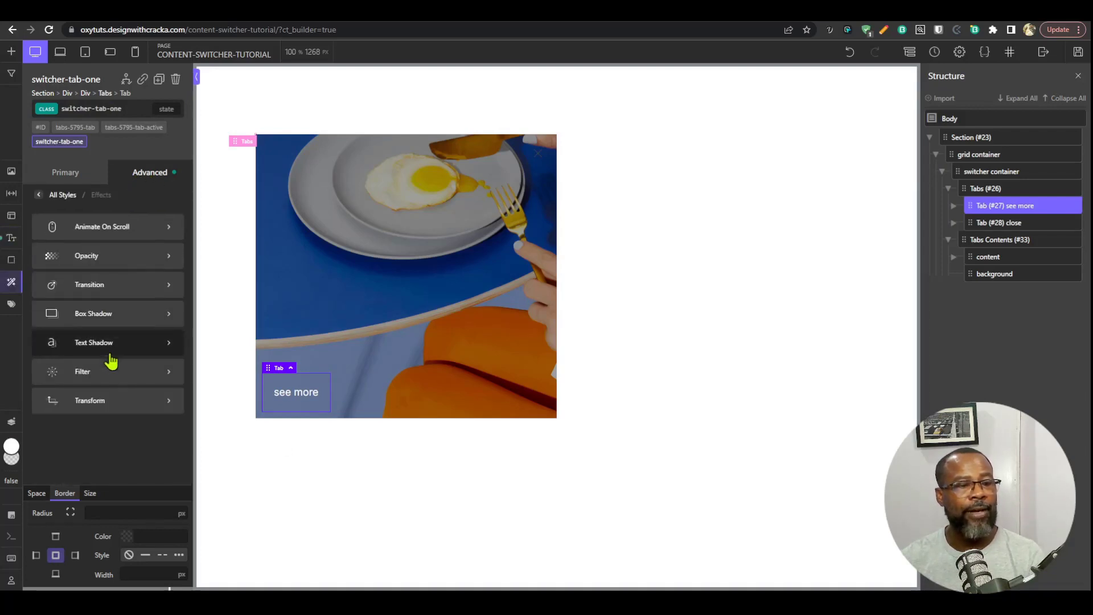
click(59, 196)
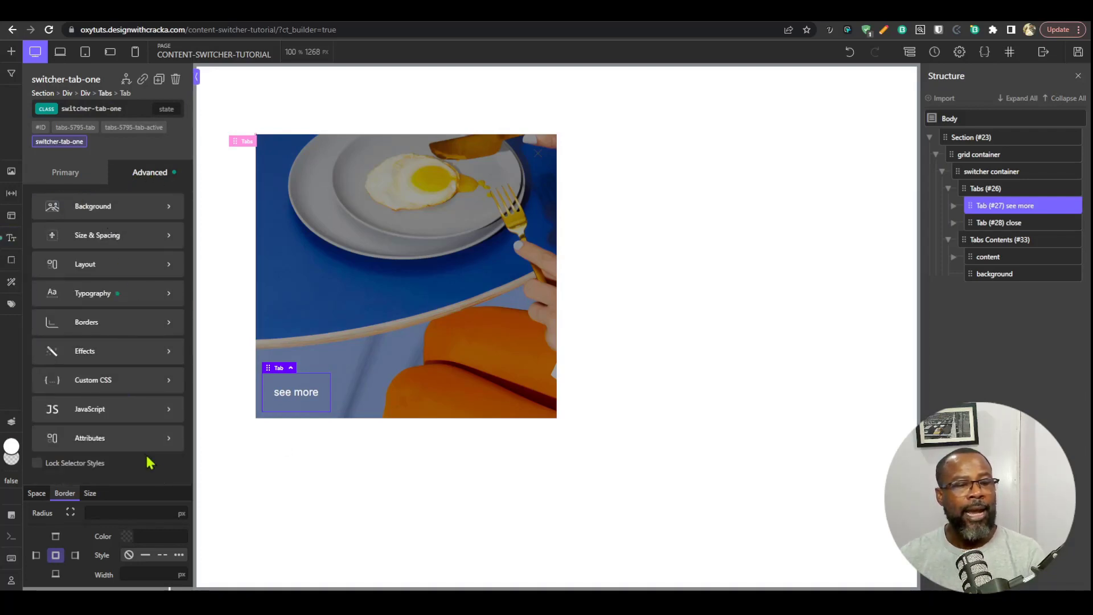
Give the switcher-tab-one class a solid white border 1 px wide.
click(146, 557)
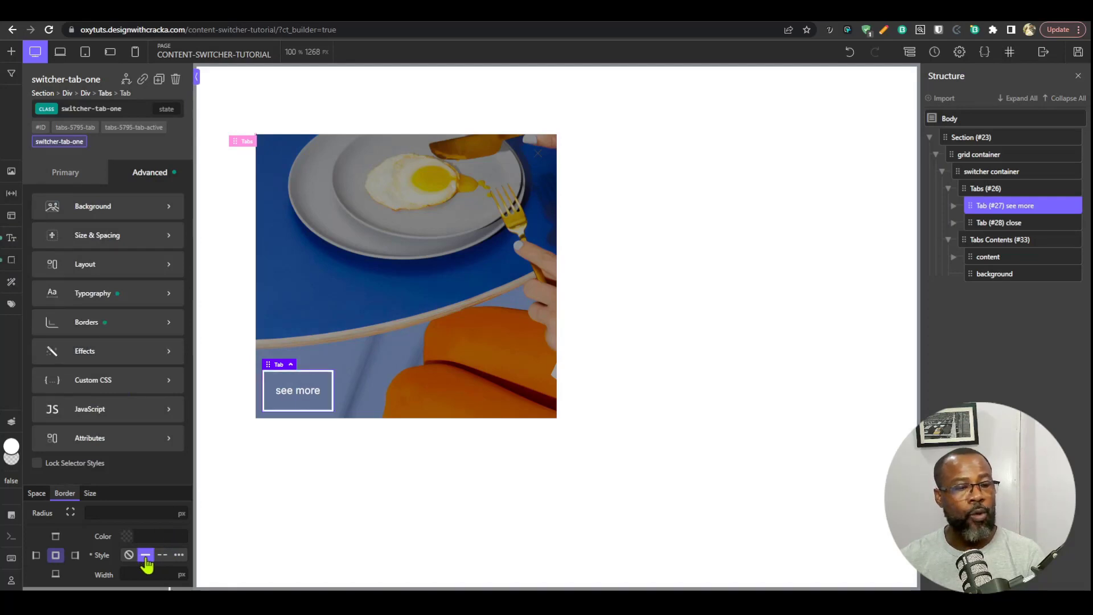
click(134, 536)
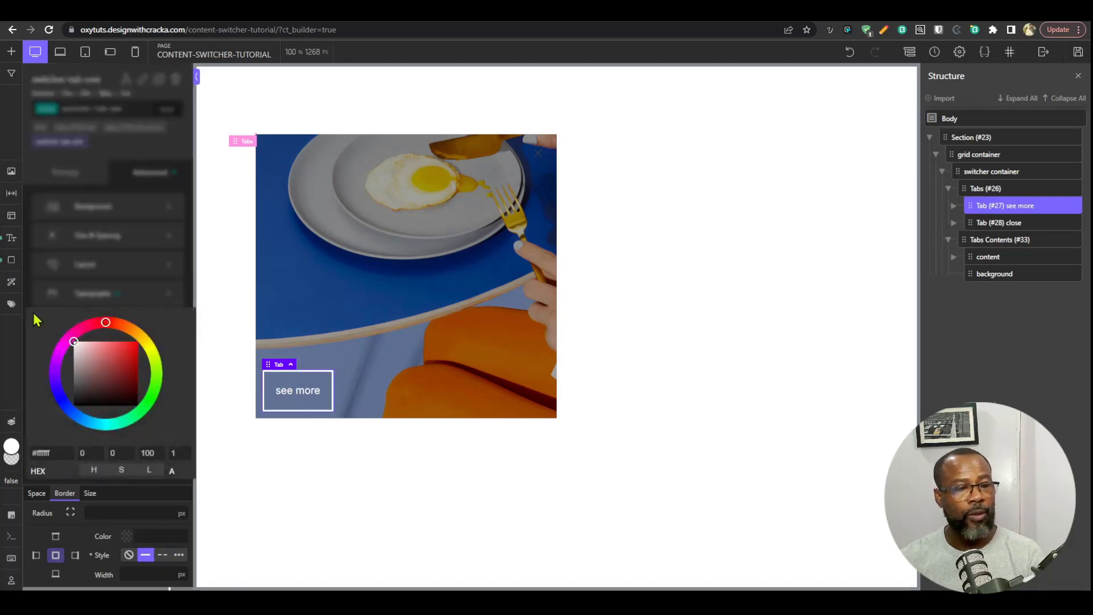
click(157, 574)
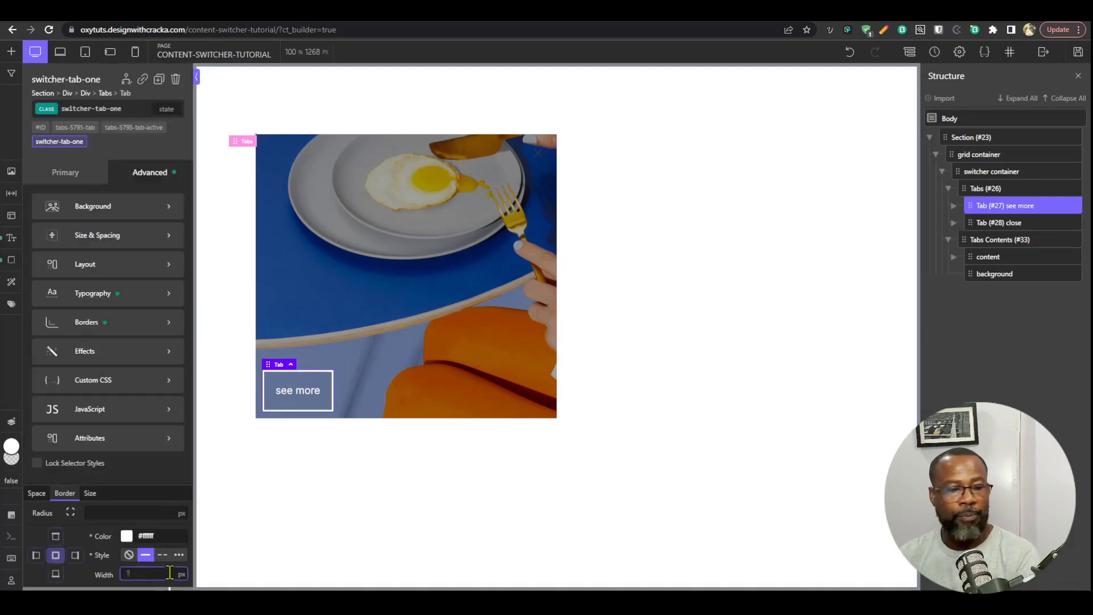
text(1)
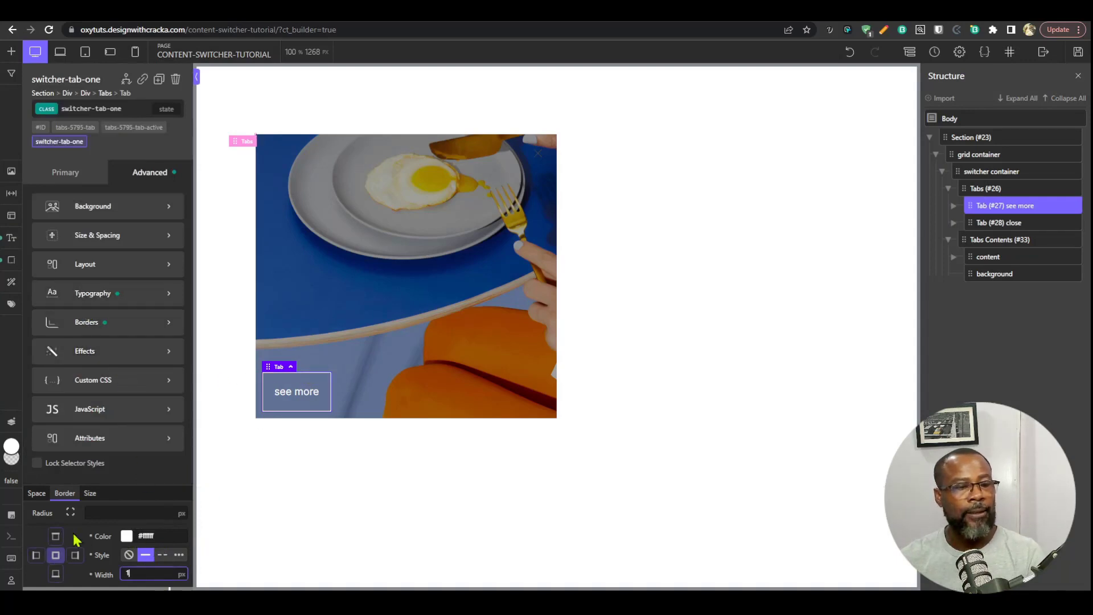
Set the padding of switcher-tab-one to the rem spacing presets 16 for top and bottom and 64 for left and right.
click(36, 496)
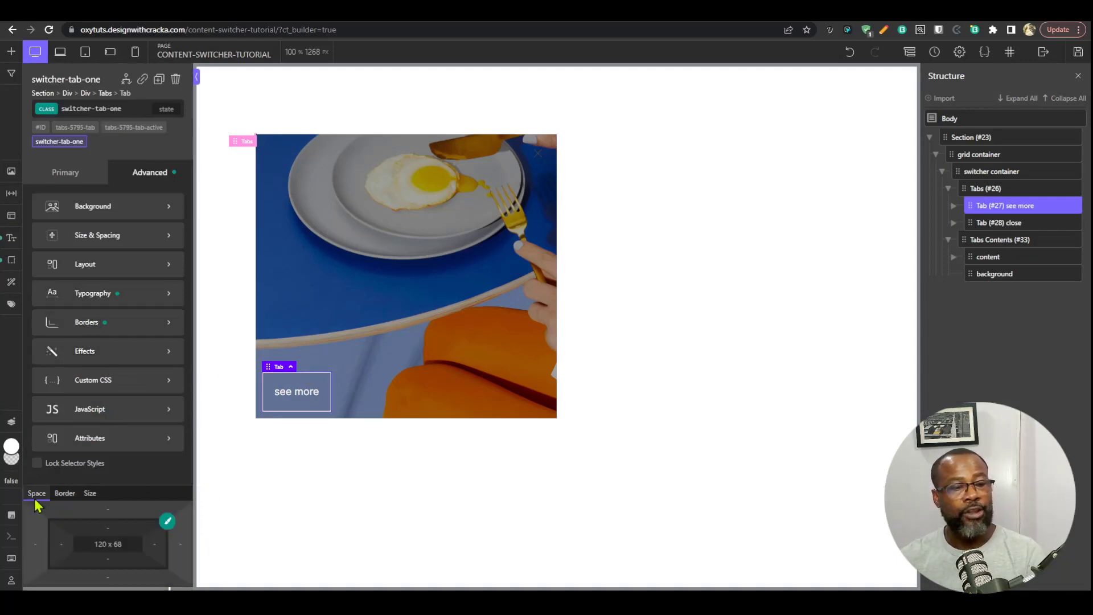
click(107, 529)
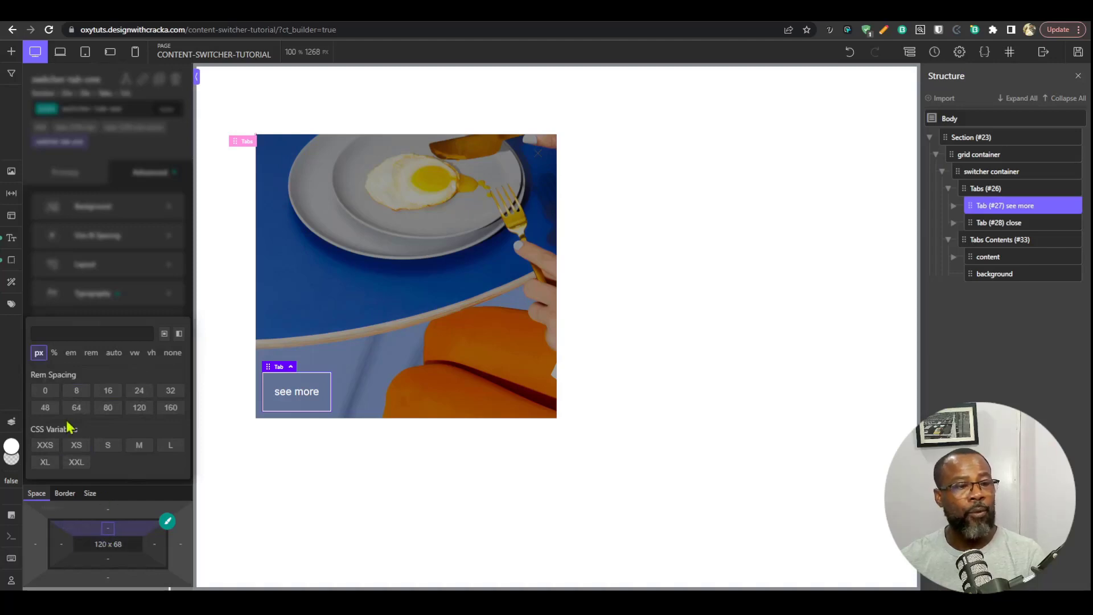
click(112, 396)
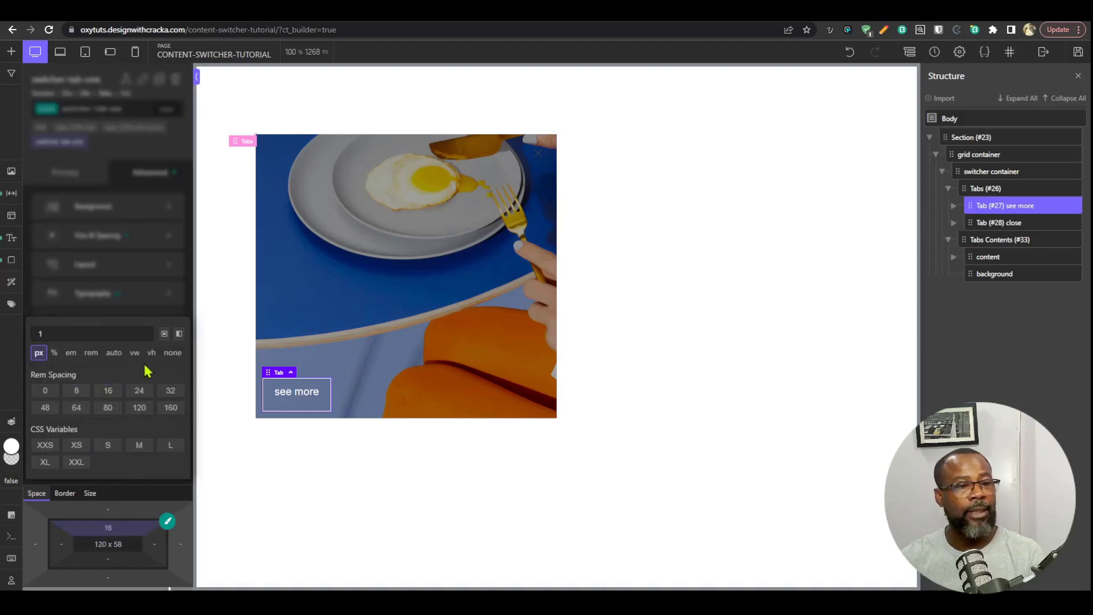
click(180, 335)
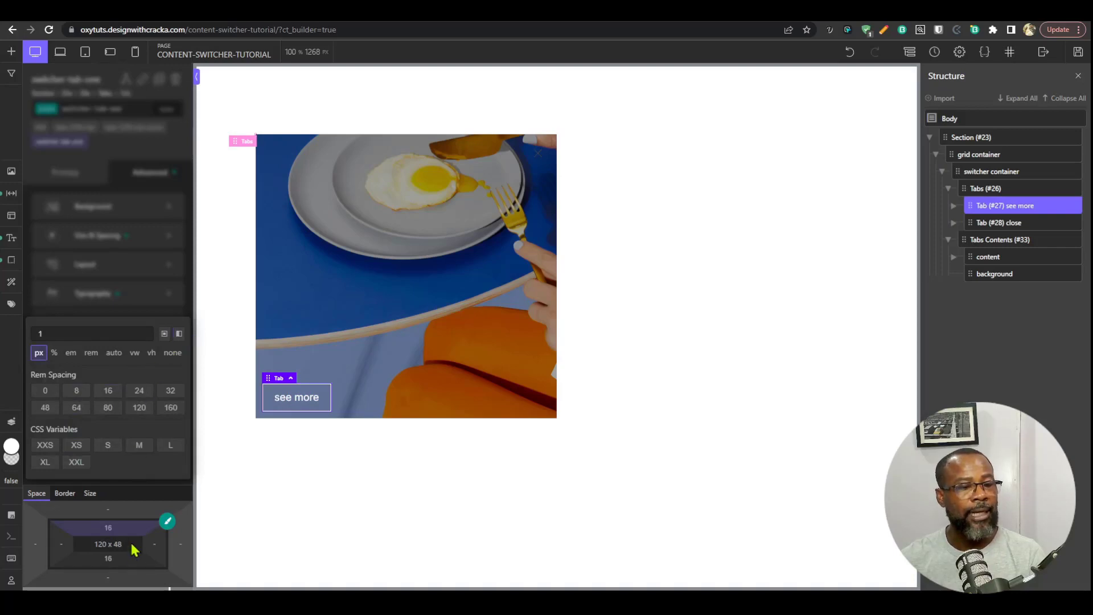
click(155, 543)
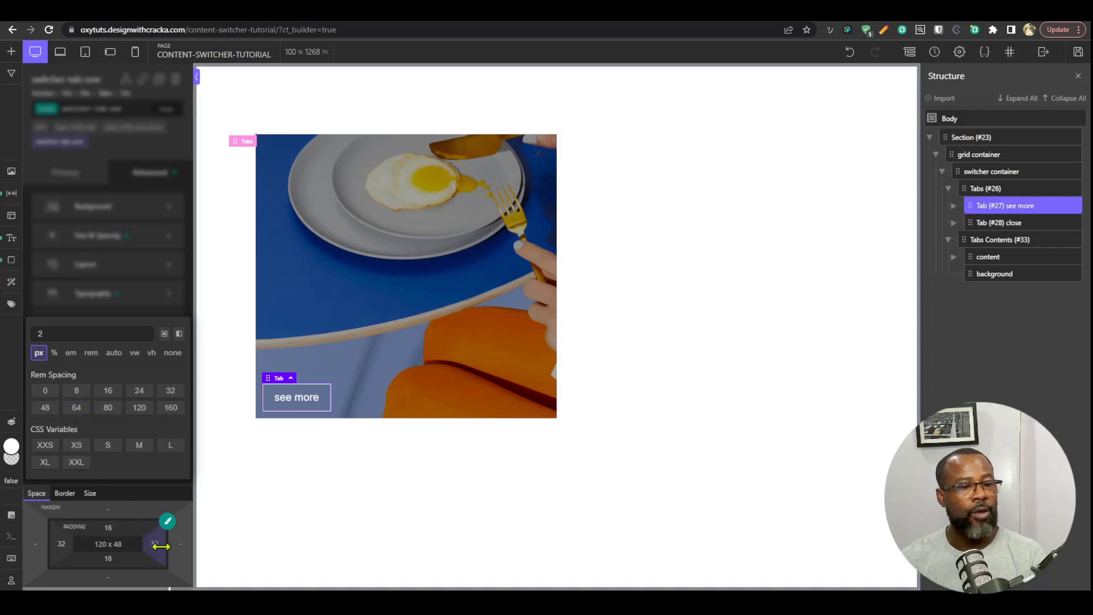
click(77, 408)
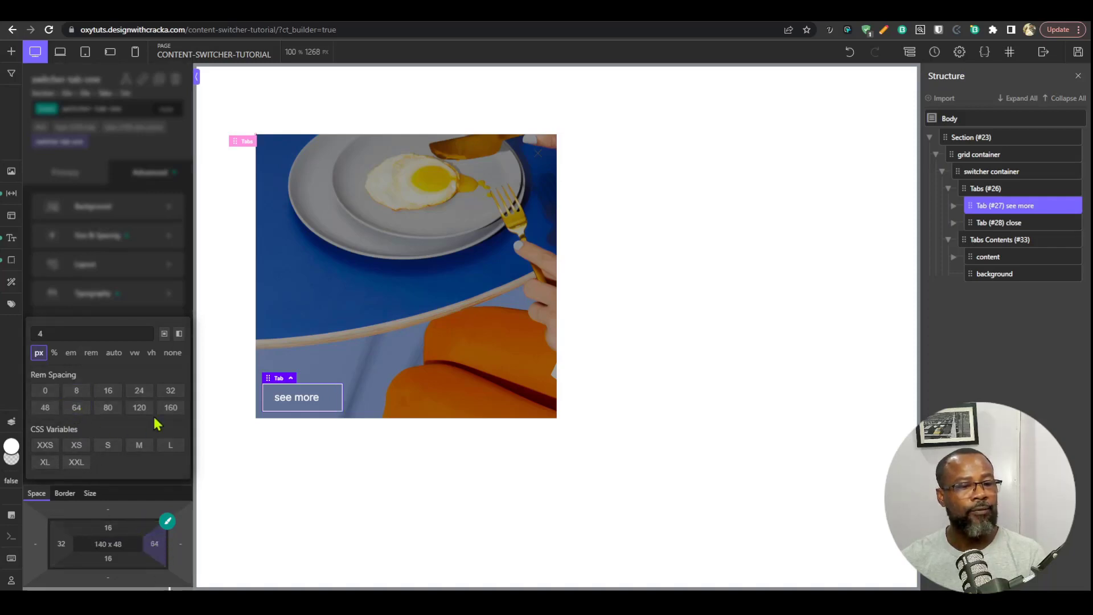
click(180, 335)
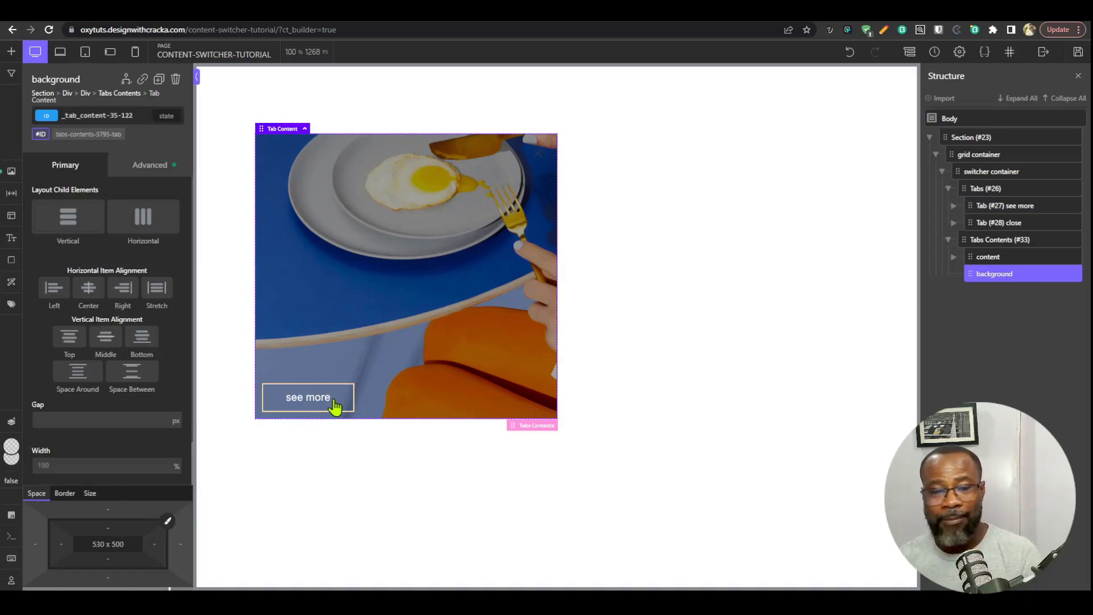
Test the switcher on the canvas by opening the text content with see more and returning with the close icon.
click(310, 399)
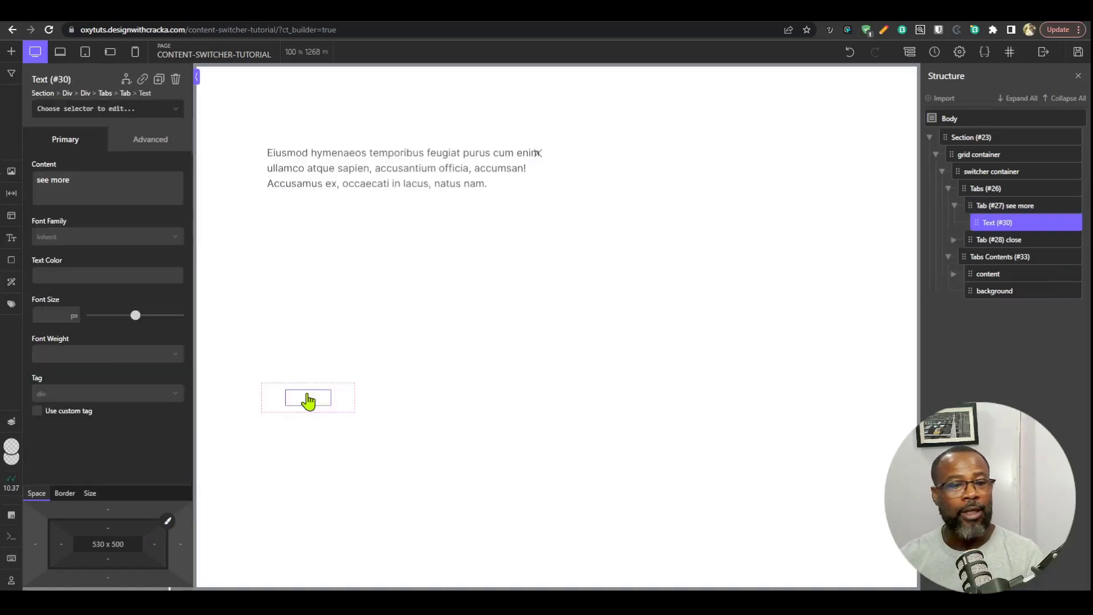
click(346, 405)
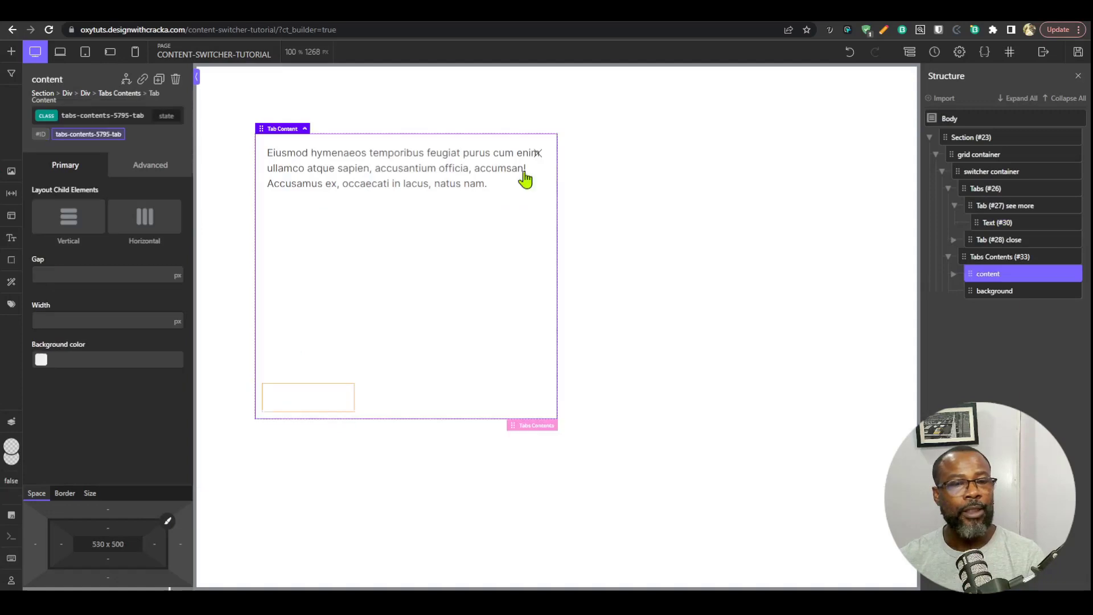
click(540, 159)
click(537, 161)
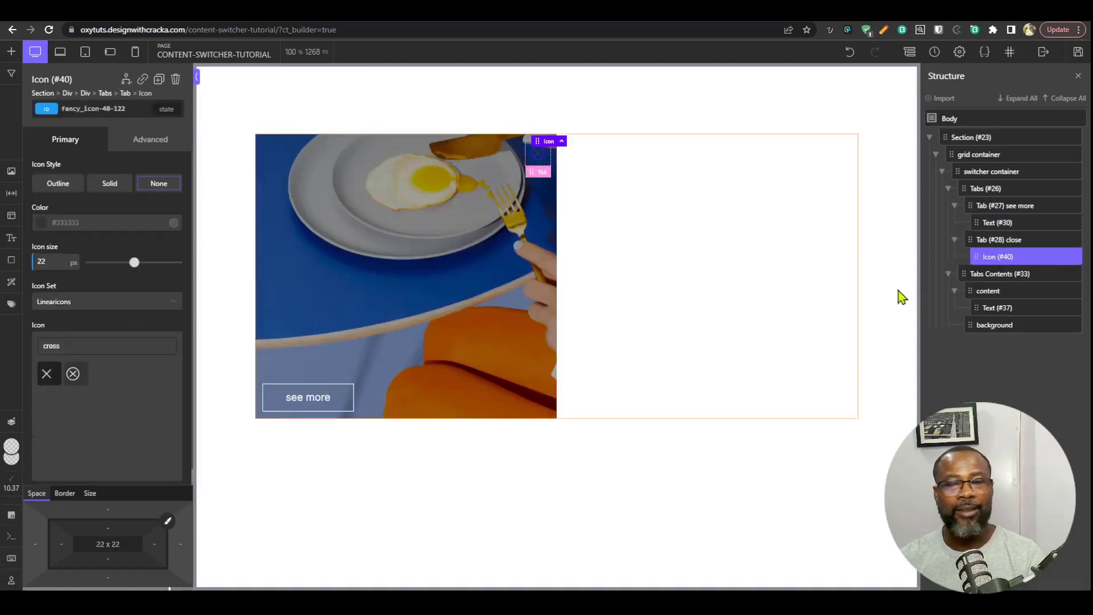
Transform the see more tab's text to uppercase with 1 px letter spacing on the switcher-tab-one class.
click(1008, 242)
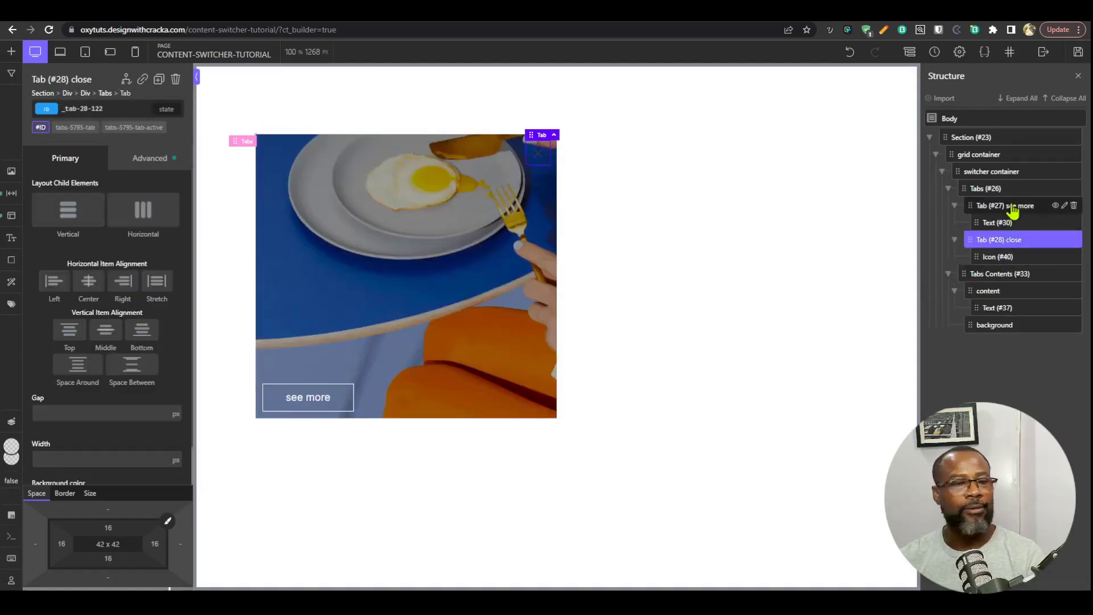
click(1009, 209)
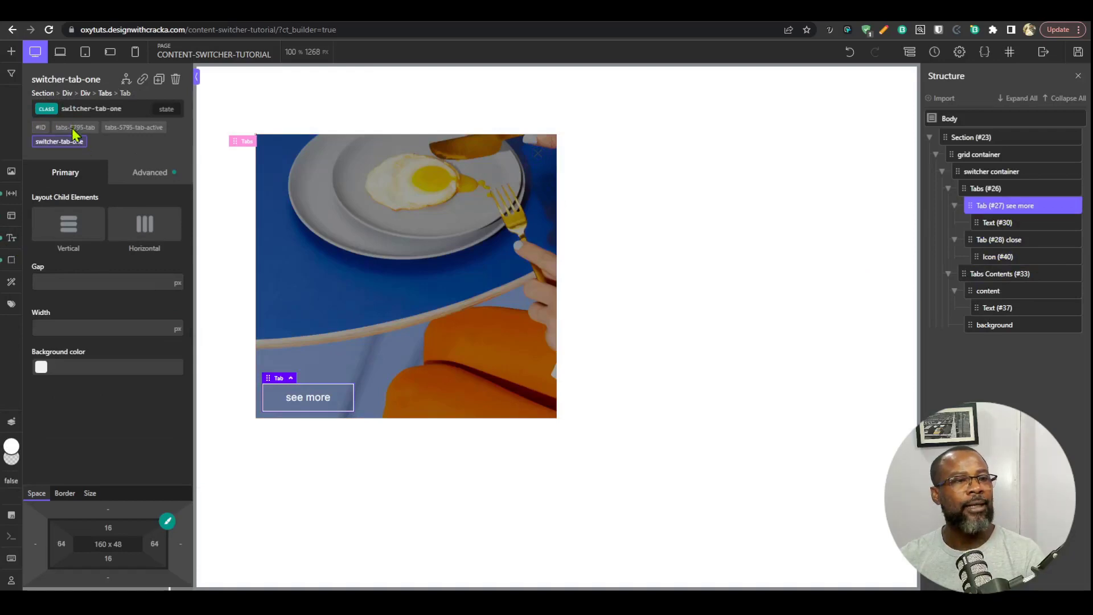
click(11, 237)
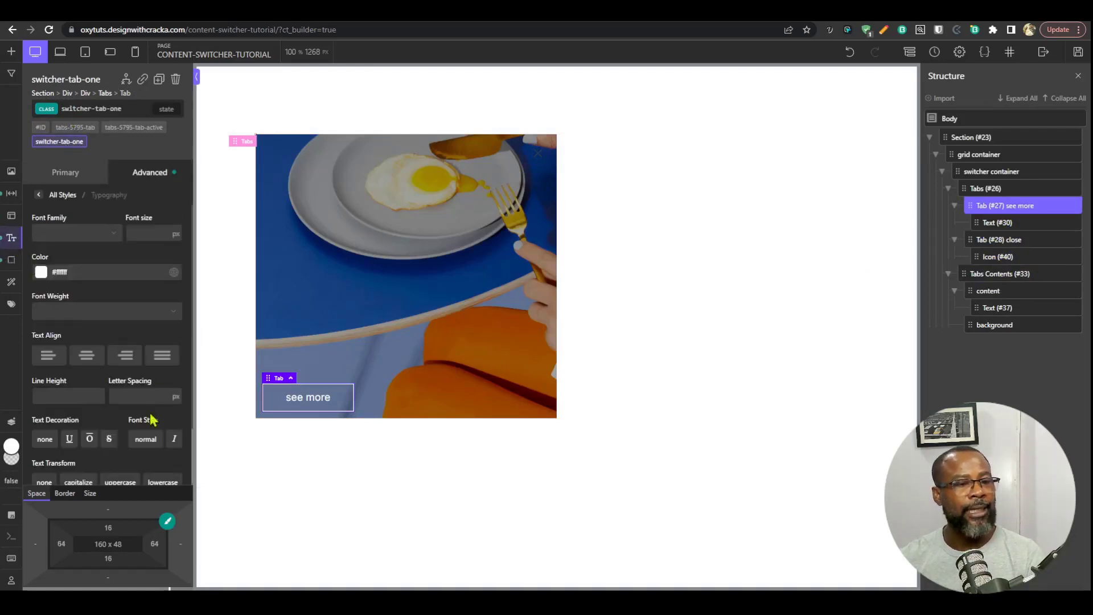
scroll(152, 420, down, 2)
click(122, 414)
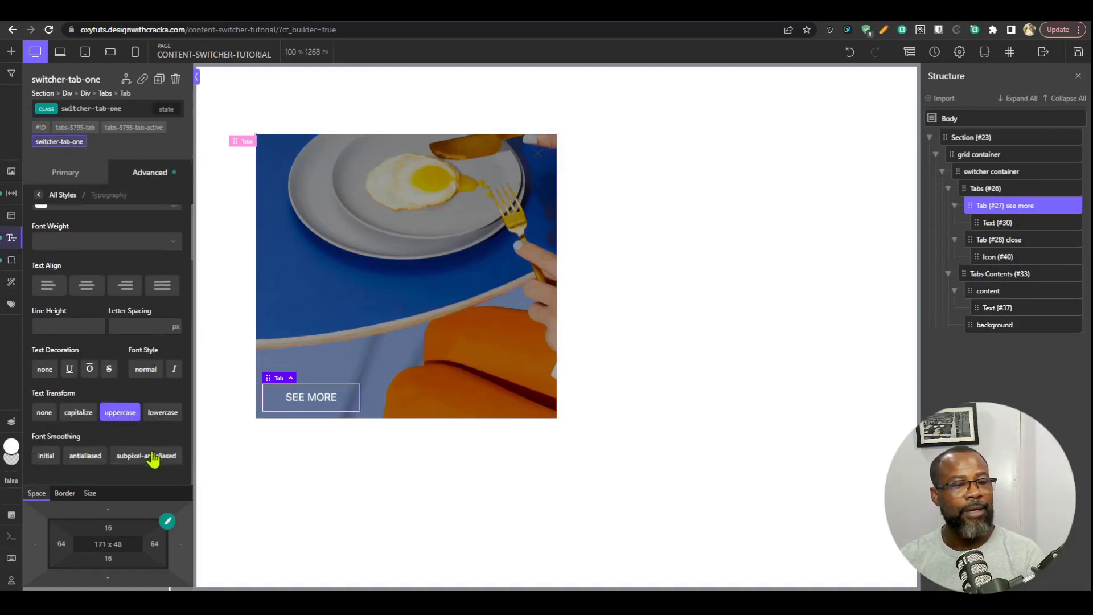
scroll(160, 436, up, 2)
scroll(155, 398, down, 2)
click(141, 326)
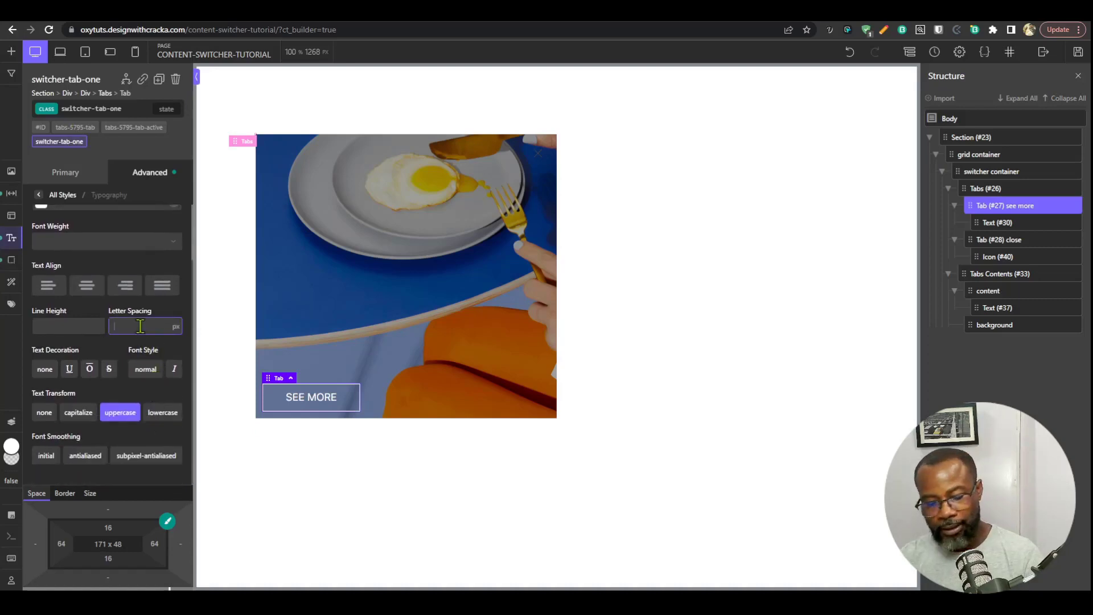
text(1)
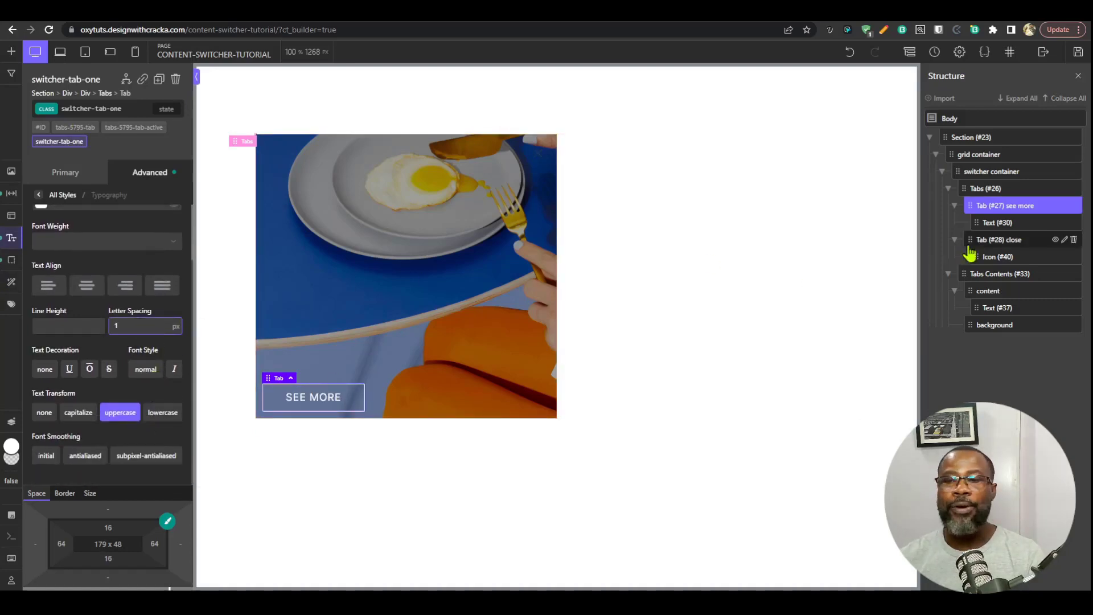
Set the see more tab's absolute position to 50% from the bottom and 50% from the left at ID level.
click(11, 215)
scroll(121, 411, up, 2)
scroll(122, 378, down, 2)
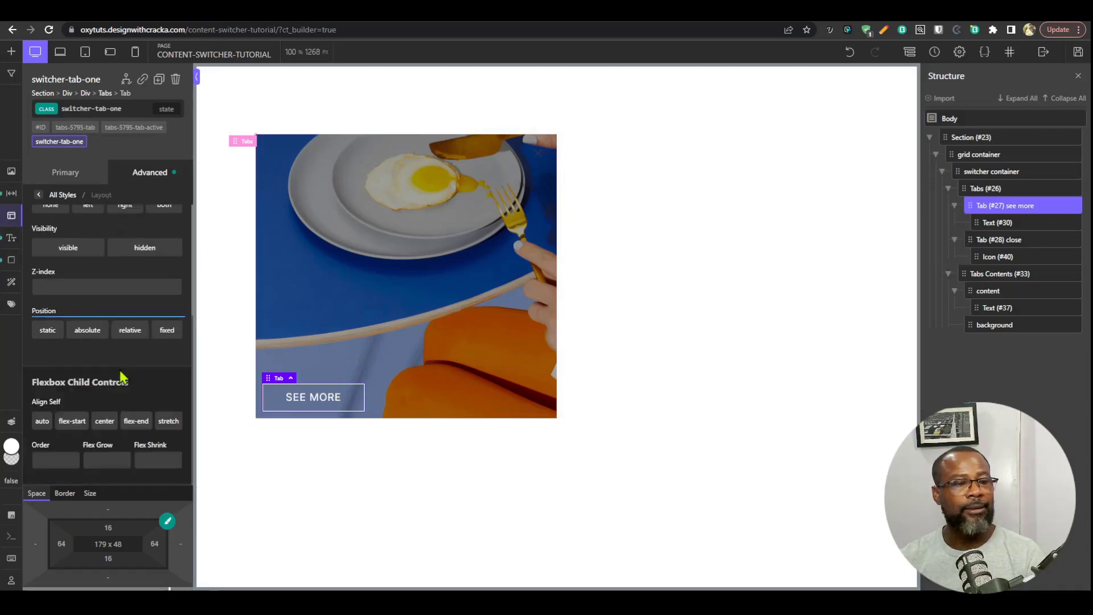
click(40, 127)
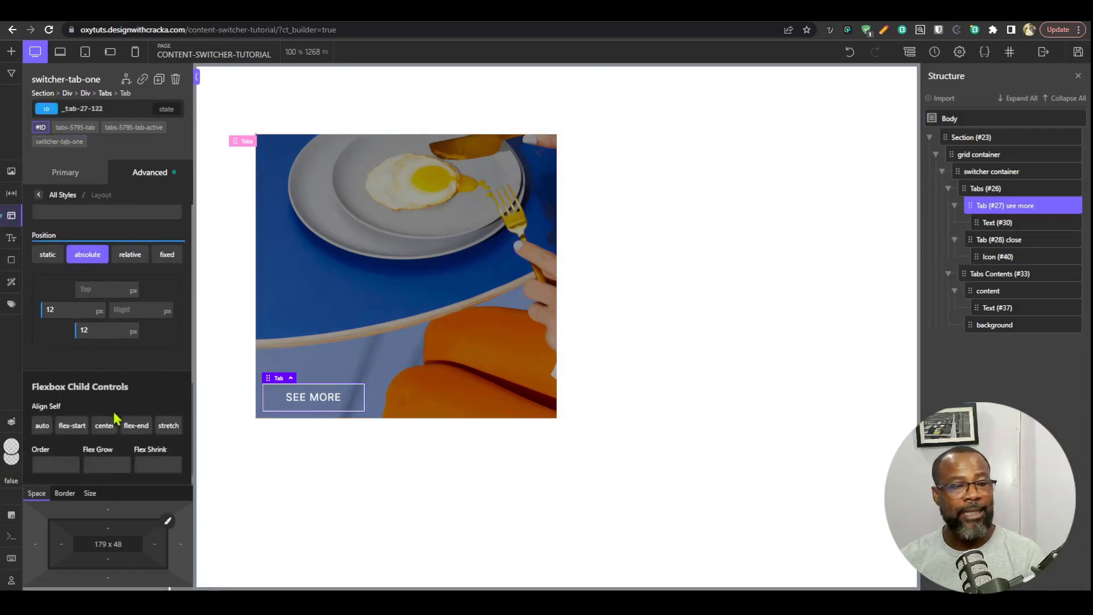
text(50%)
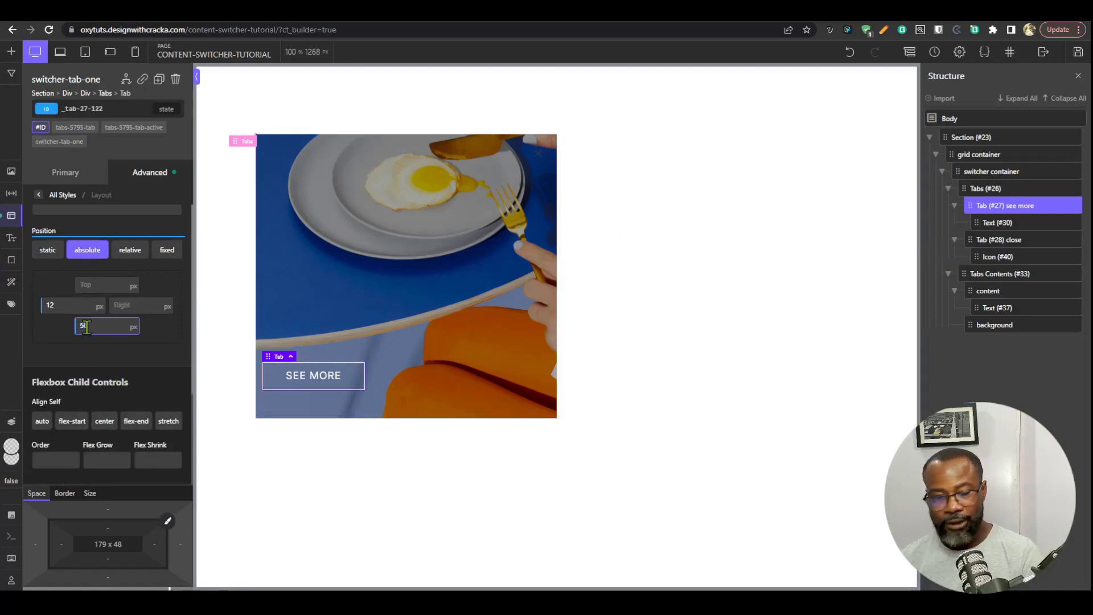
click(64, 306)
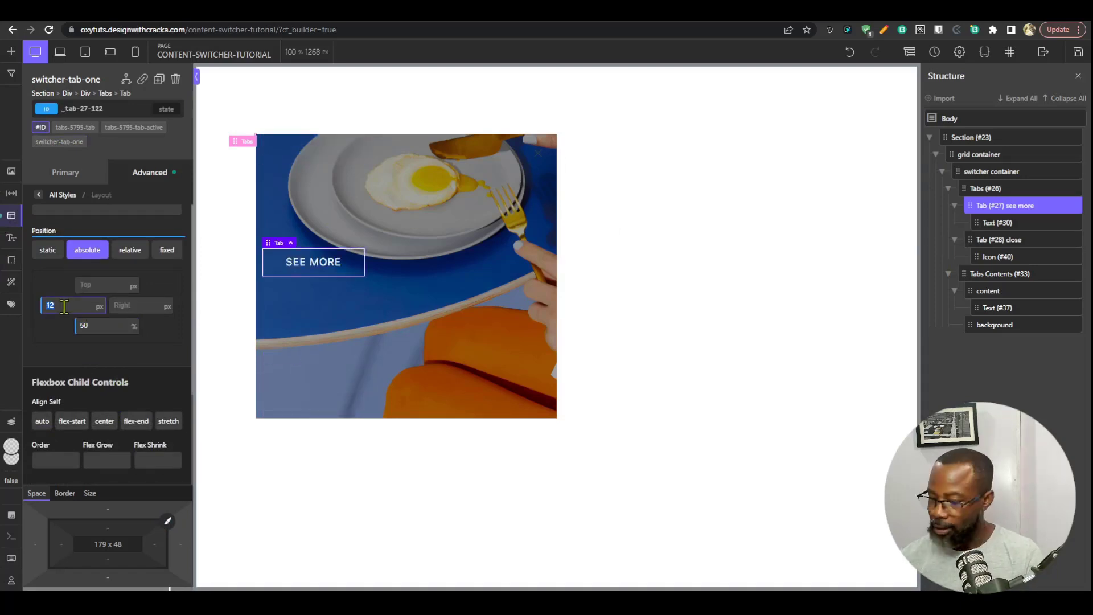
text(505)
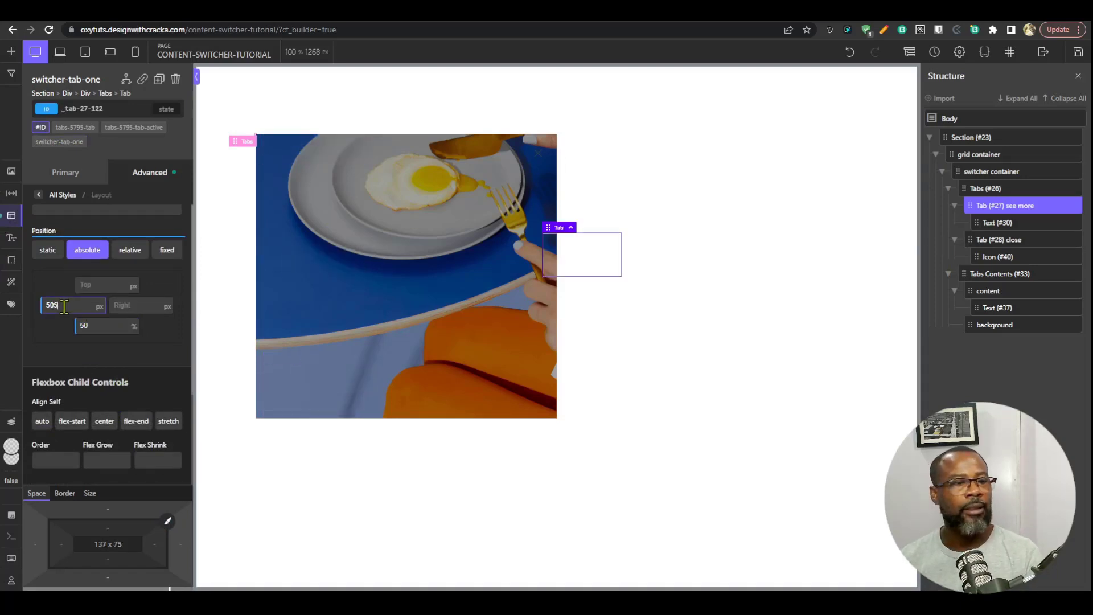
text(0%)
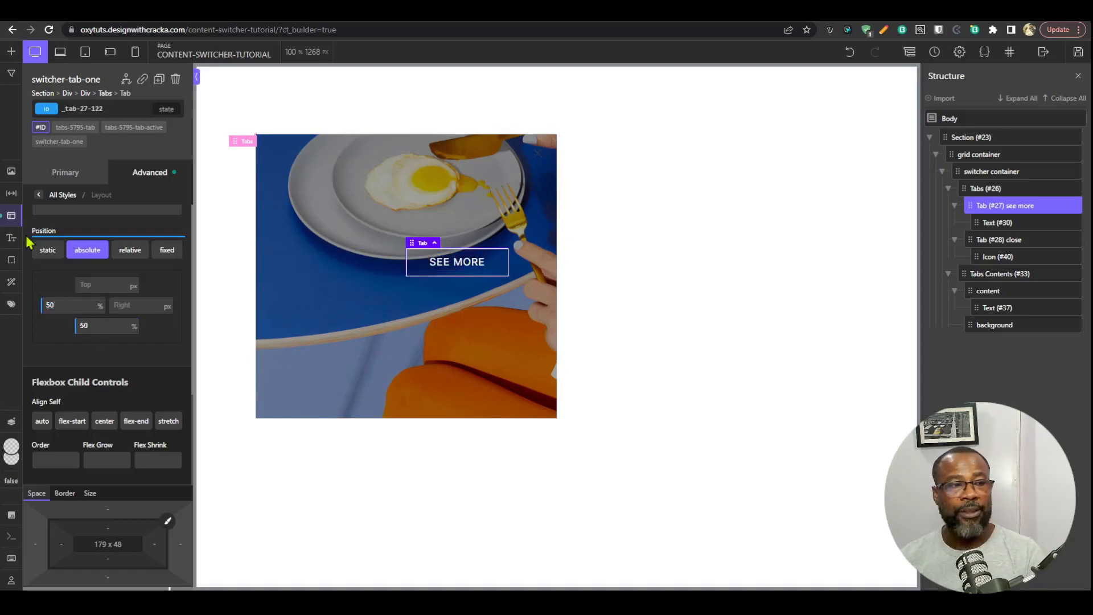
Add a transform of type translate to the see more tab's ID styles.
click(149, 172)
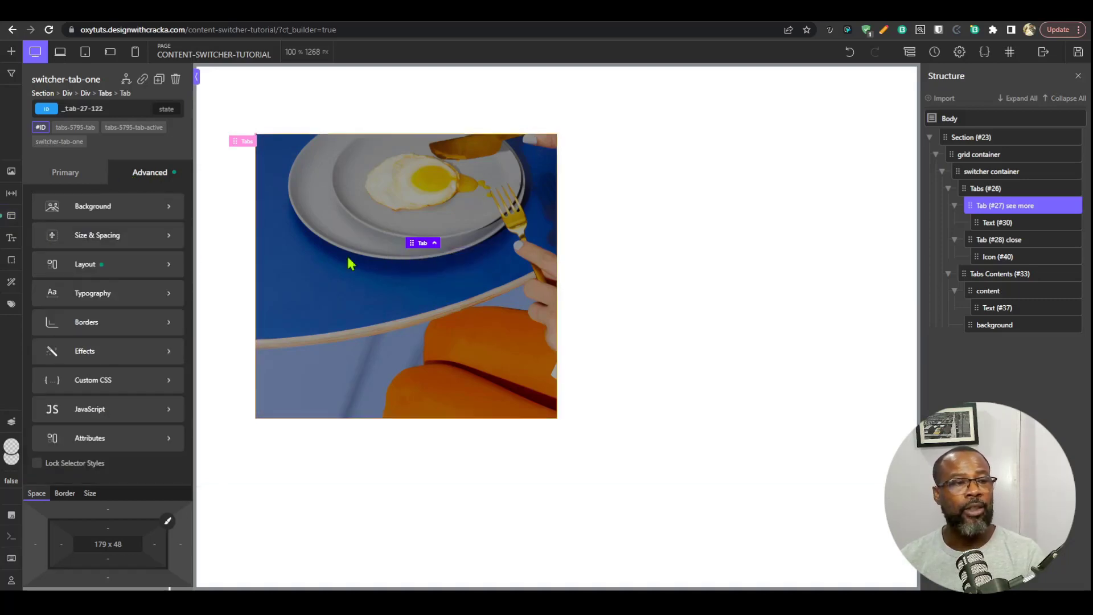
click(11, 260)
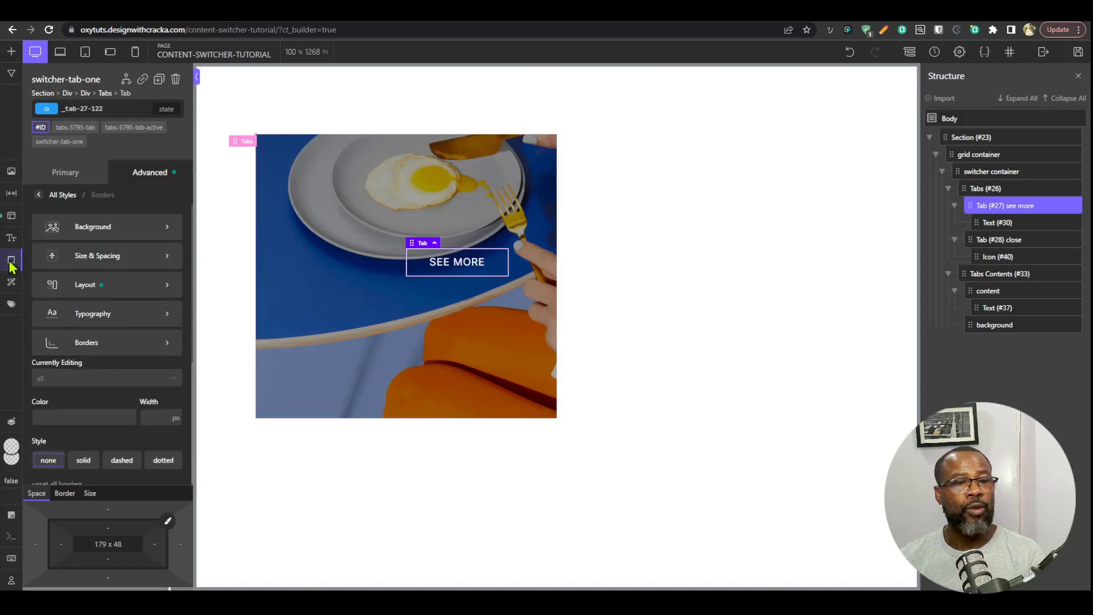
click(146, 172)
click(119, 351)
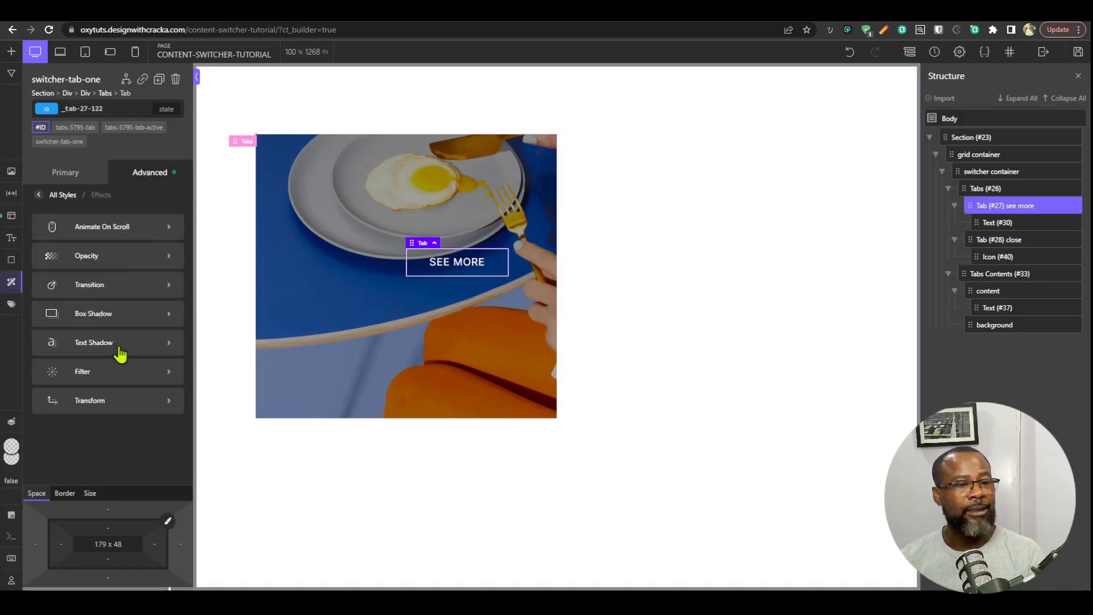
click(115, 402)
click(74, 226)
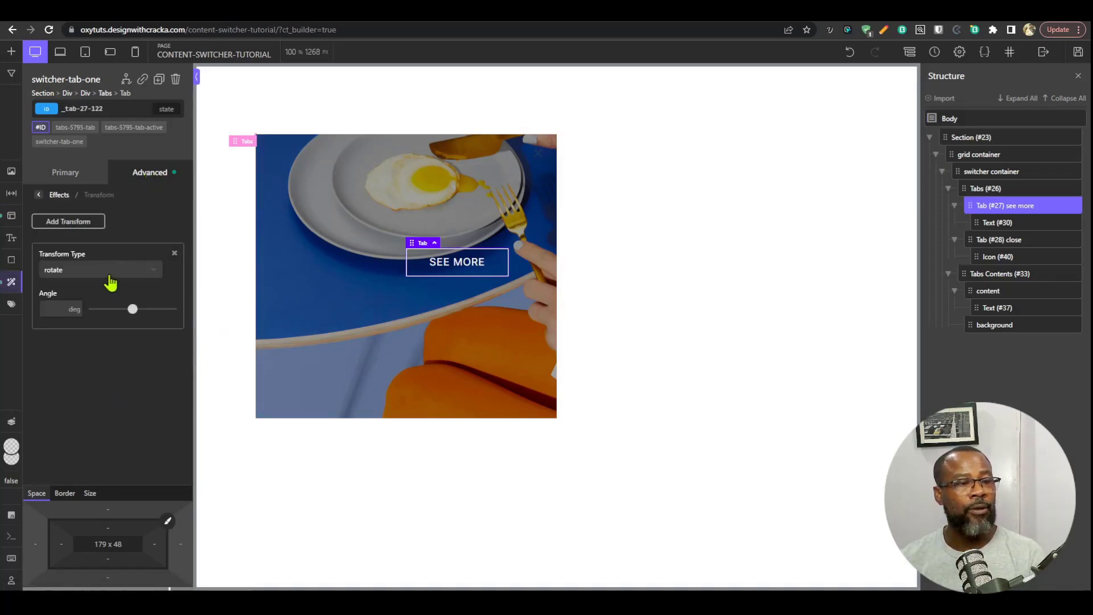
click(103, 270)
click(80, 299)
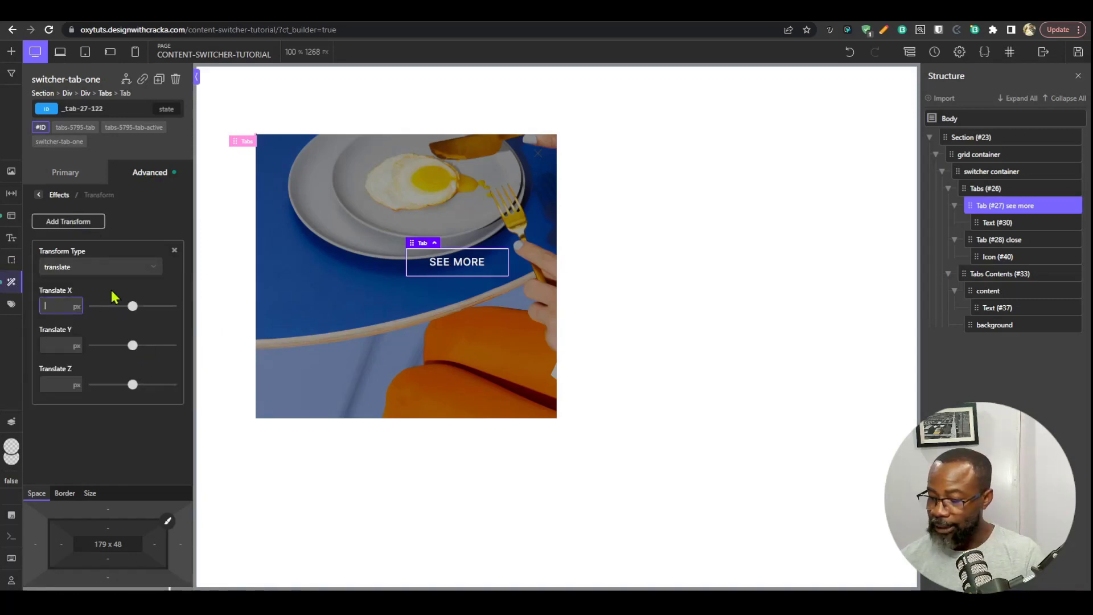
Set the see more tab's Translate X to -50% and Translate Y to 50%, and save the page.
text(-50)
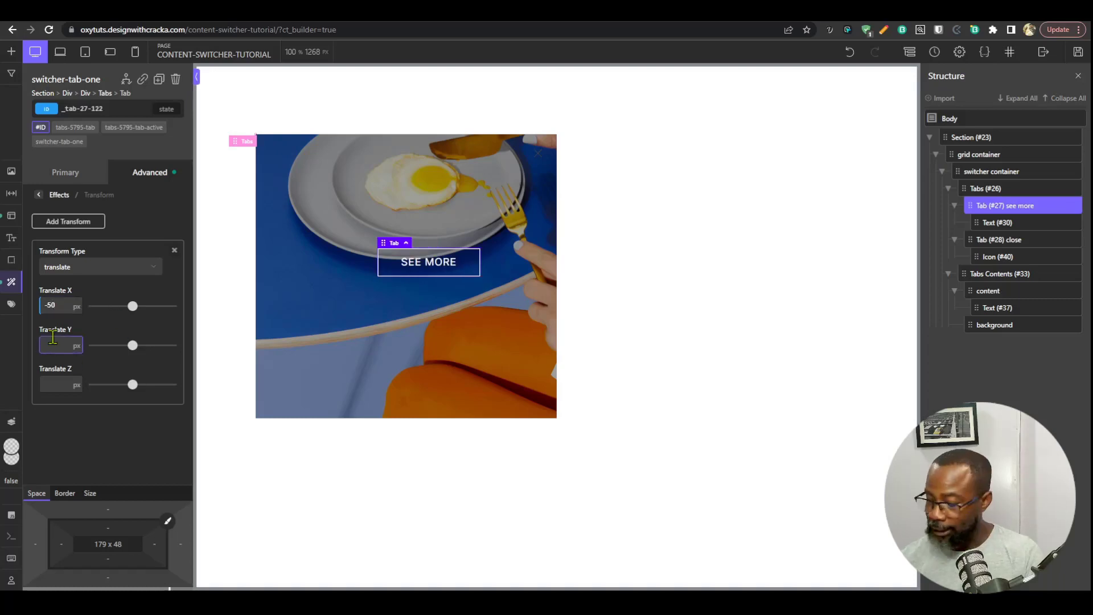
text(50)
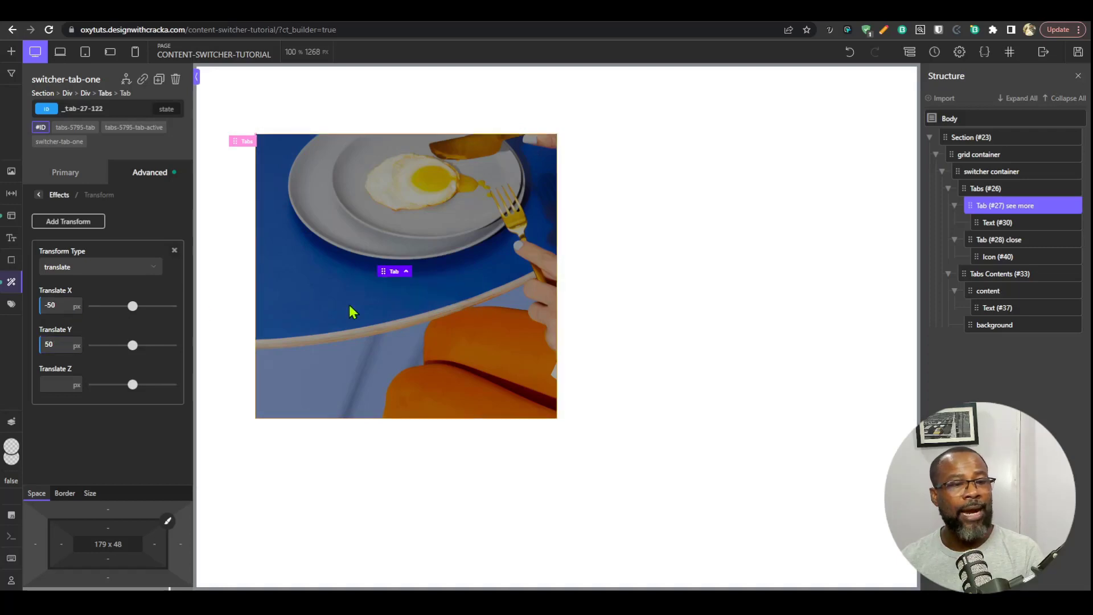
double_click(59, 306)
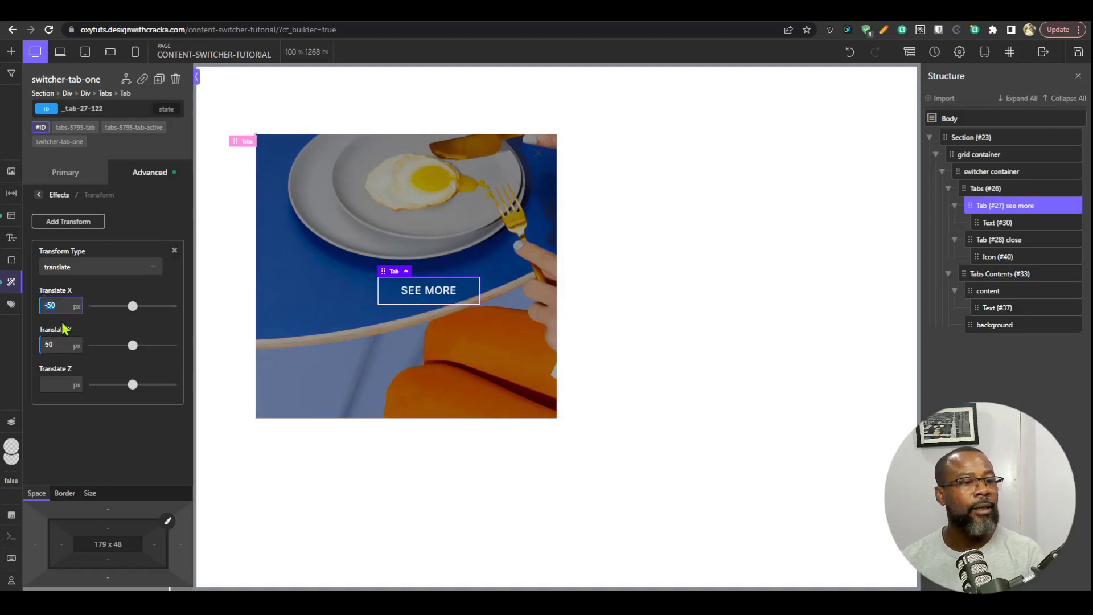
click(76, 307)
click(84, 301)
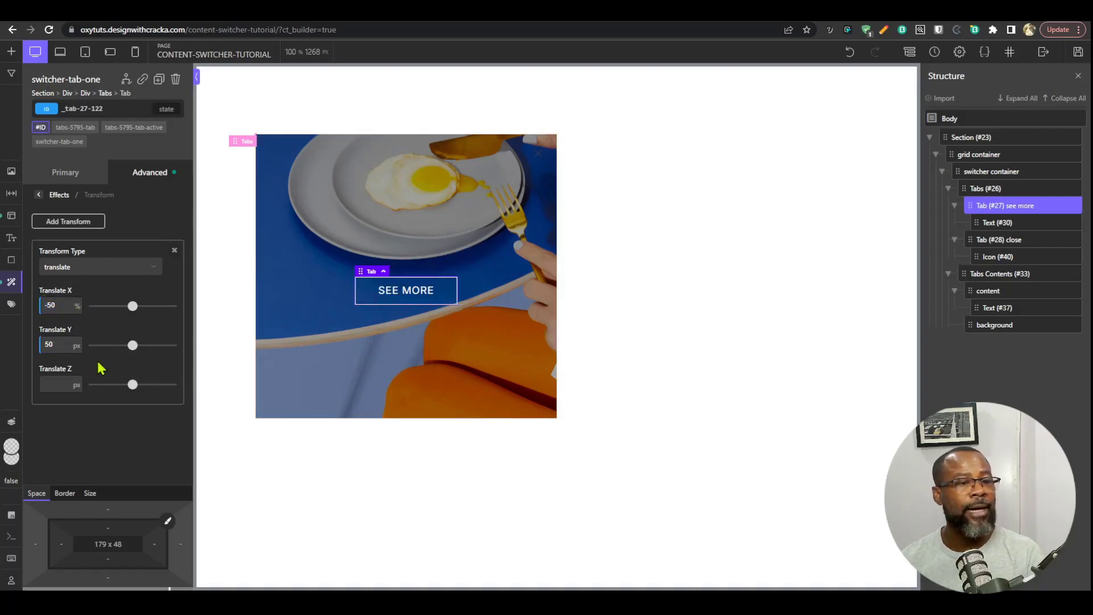
click(77, 346)
click(81, 342)
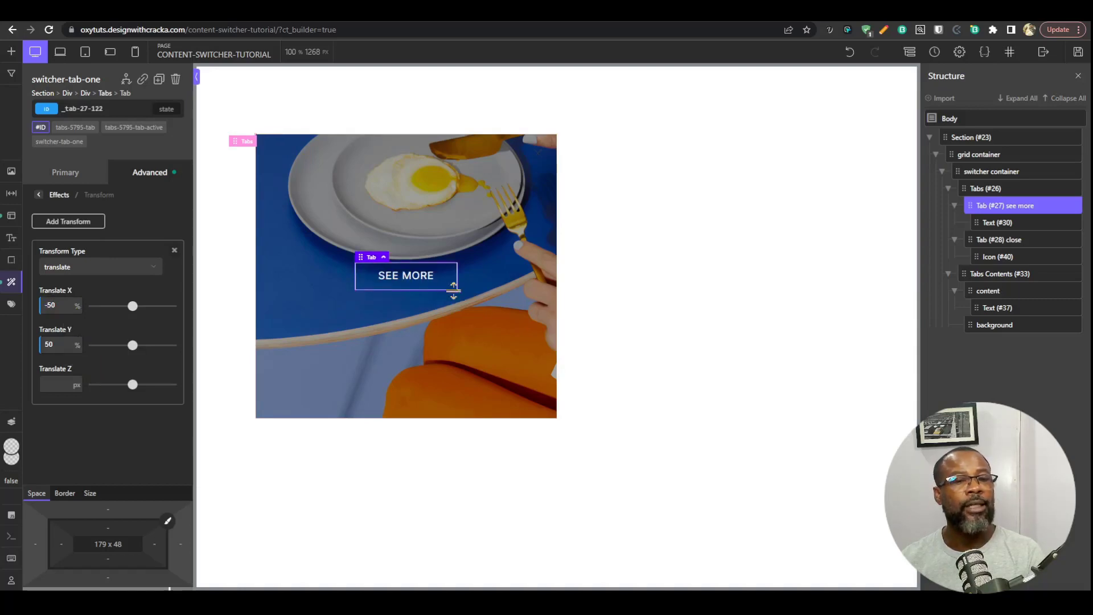
click(1079, 54)
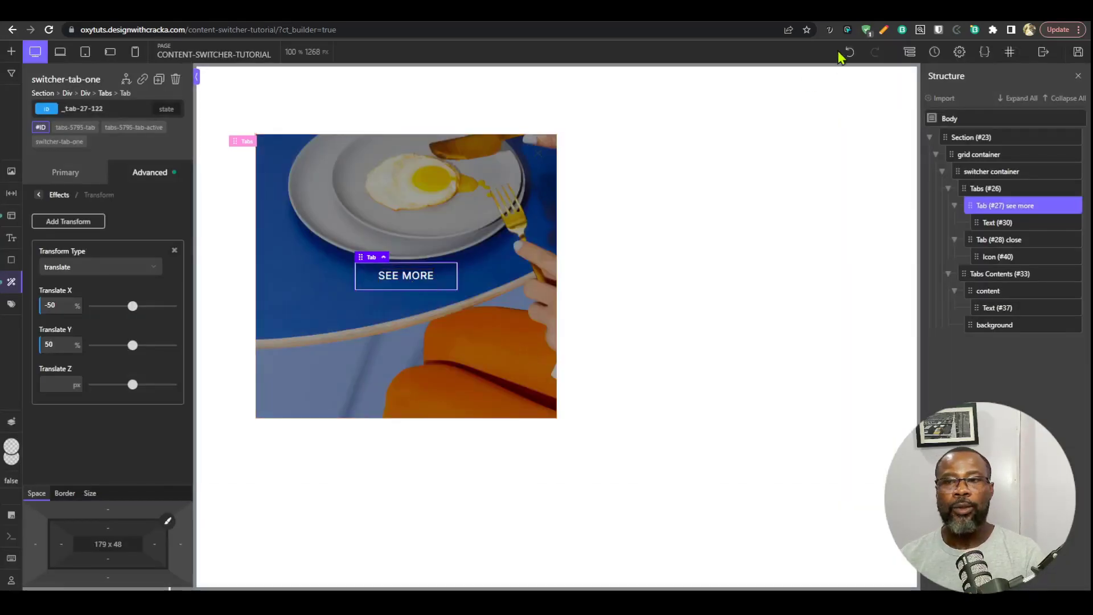
Open the switcher's text content and give its tabs-contents-5795-tab class a padding of the rem spacing preset 64 on all sides.
click(416, 285)
click(448, 188)
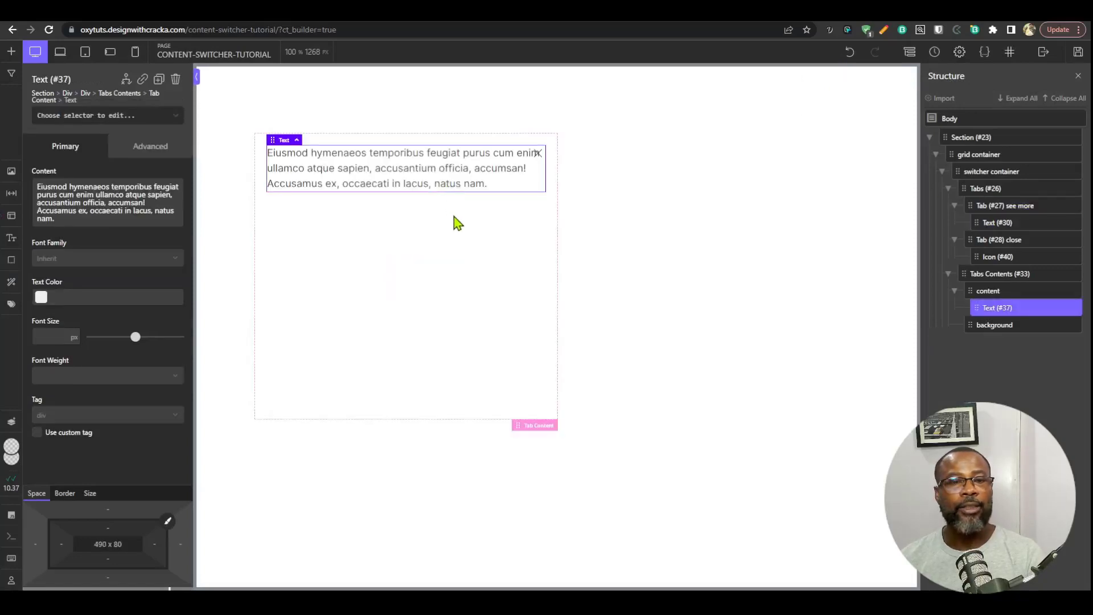
click(454, 222)
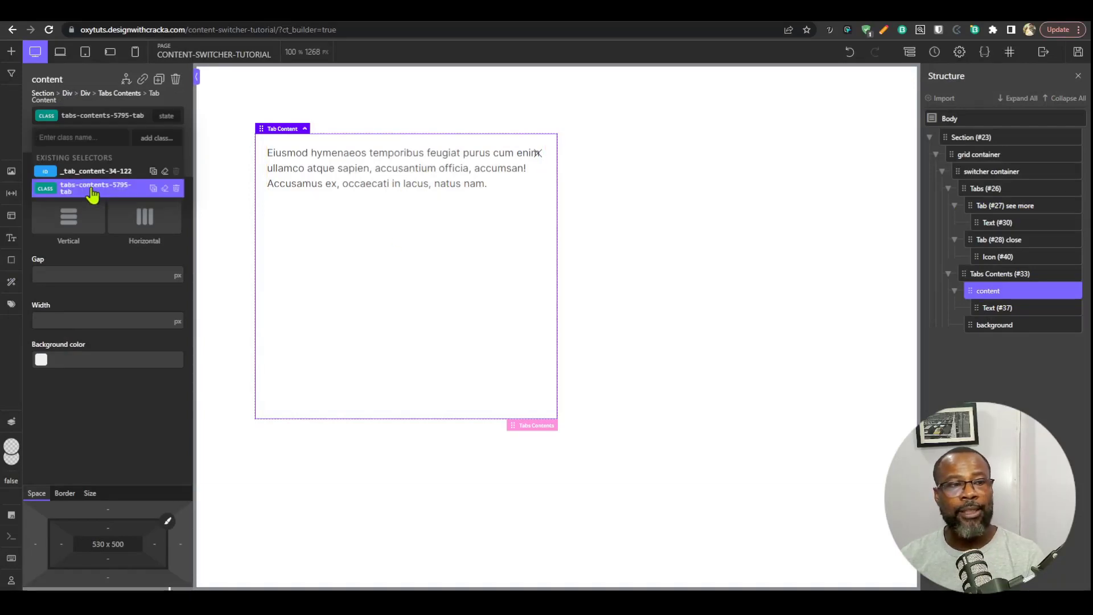
click(93, 192)
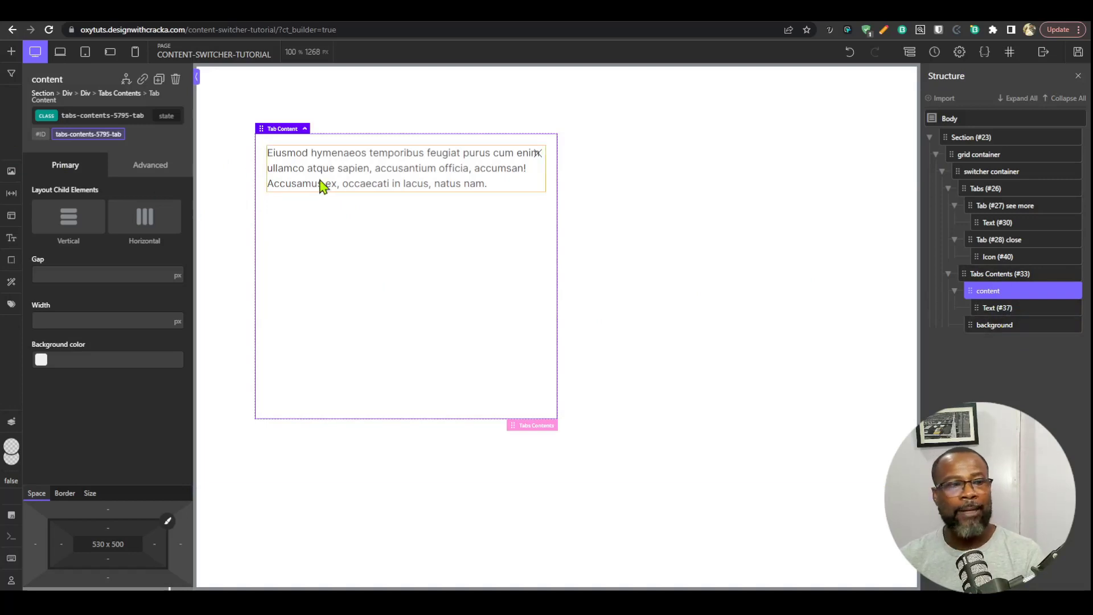
click(116, 529)
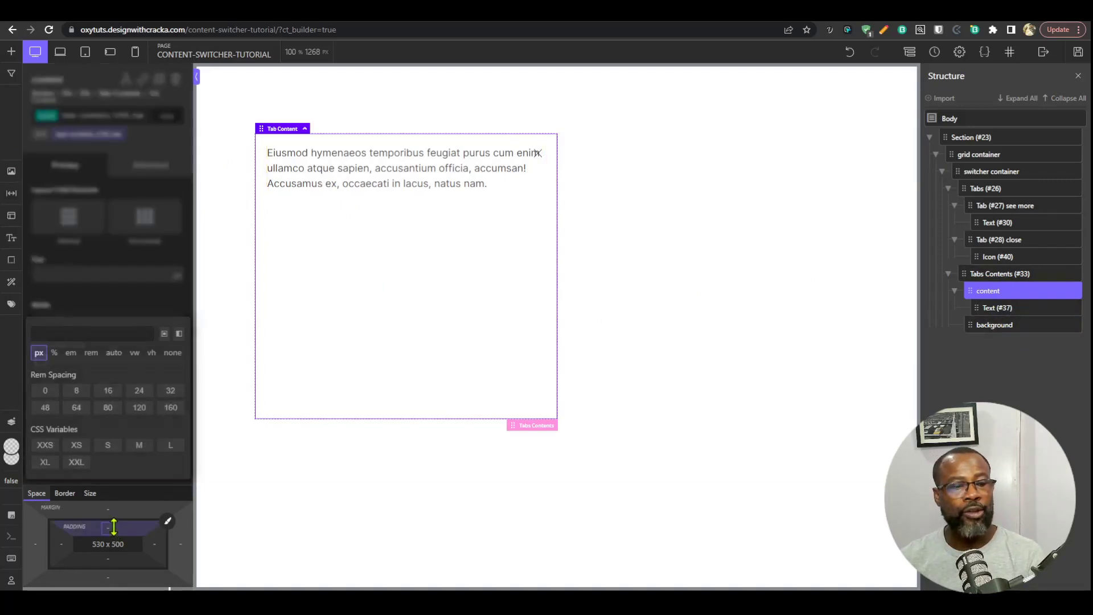
click(107, 408)
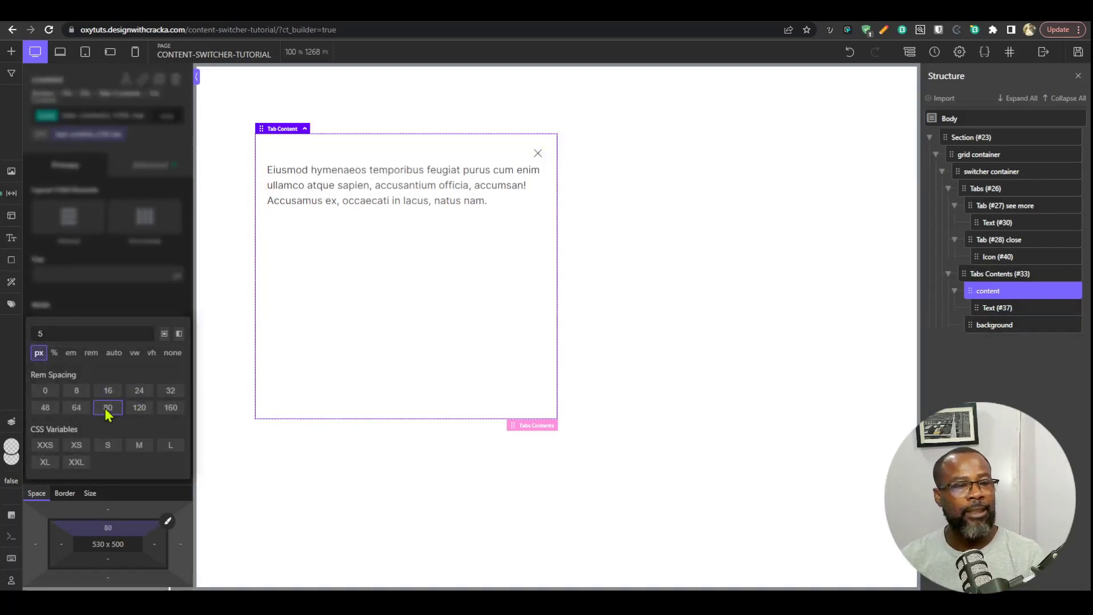
click(165, 334)
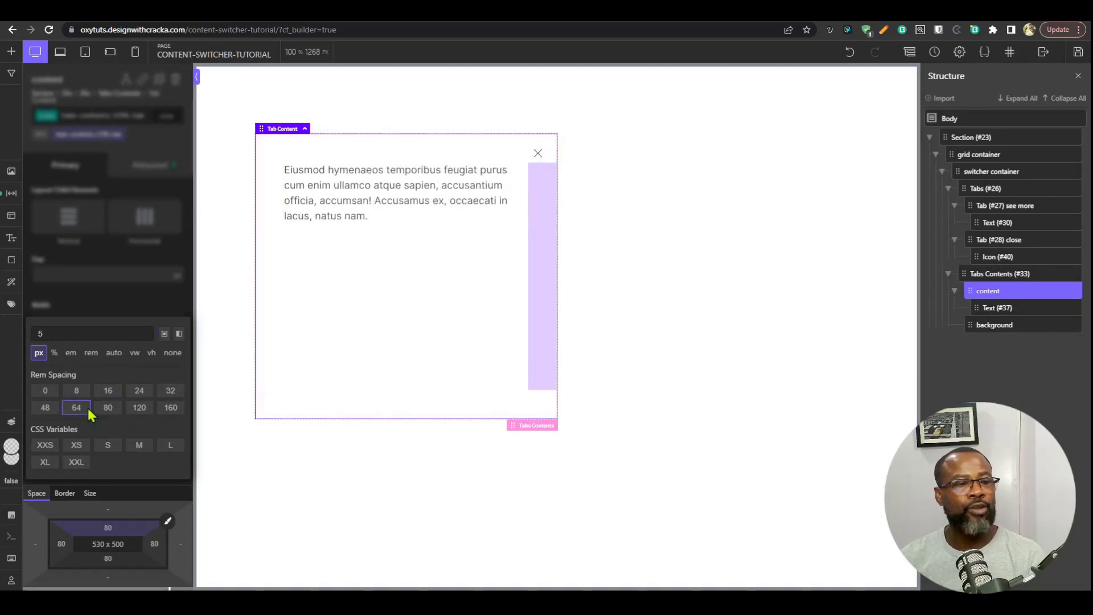
click(76, 408)
click(165, 334)
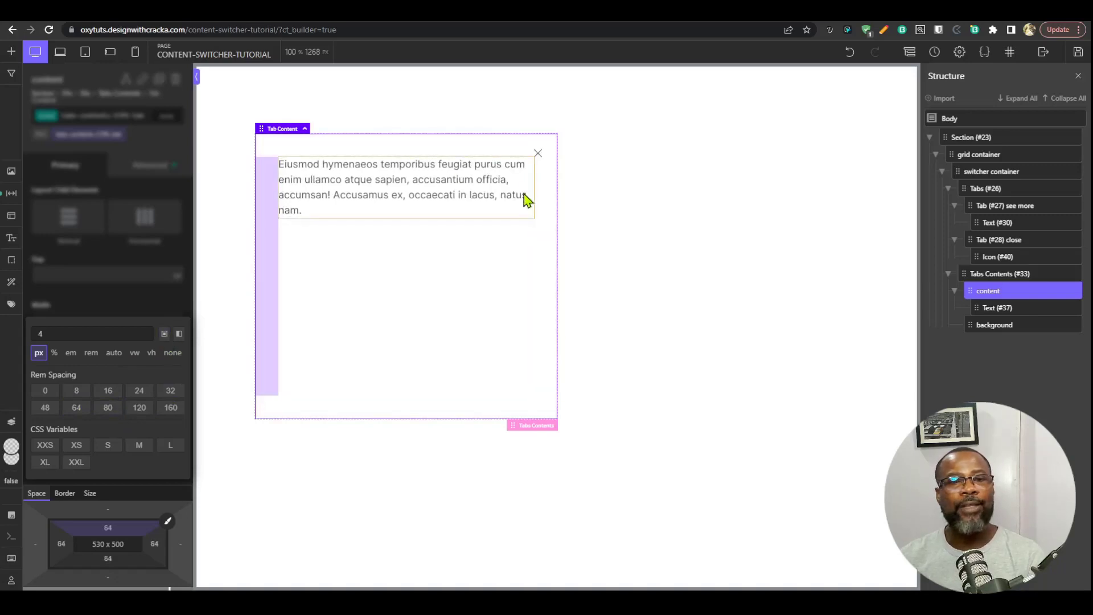
Set the close tab's absolute top and right offsets to 0 px.
click(1011, 241)
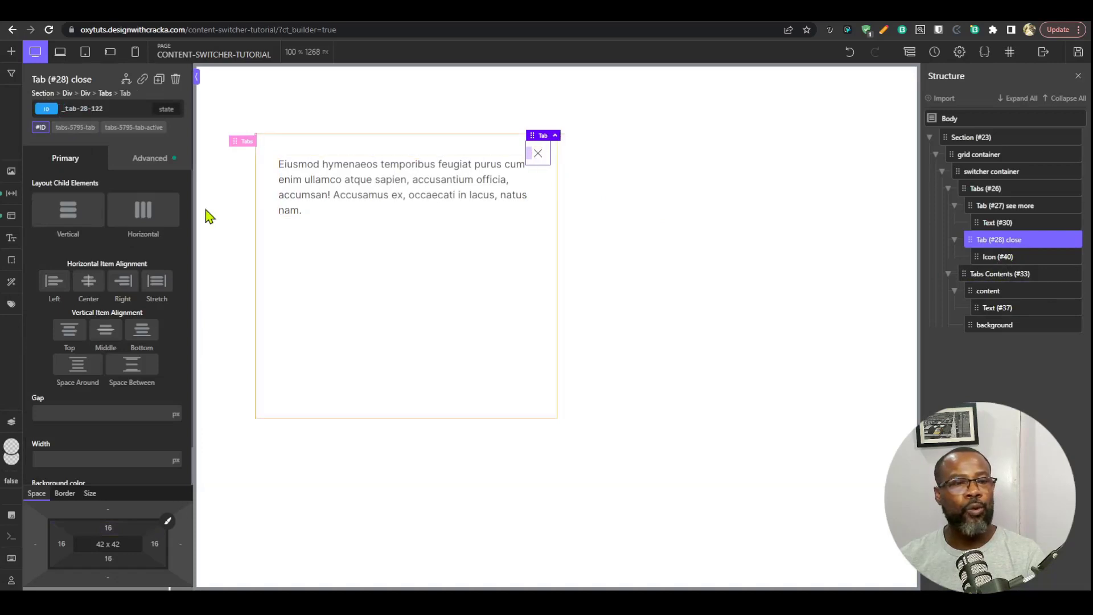
click(11, 215)
scroll(132, 407, down, 5)
scroll(135, 414, down, 3)
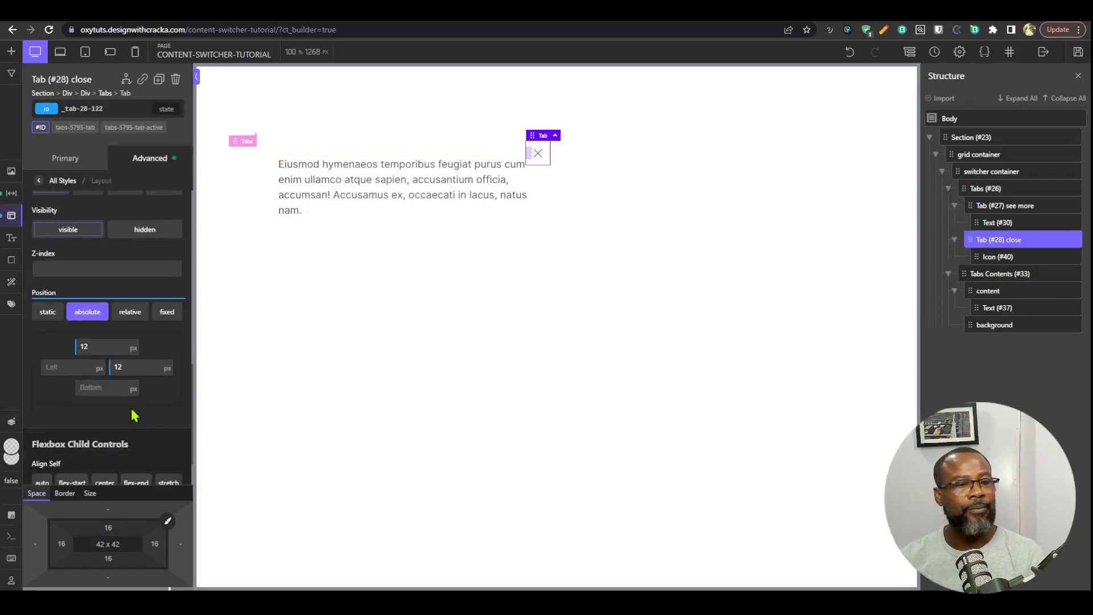
click(120, 369)
text(8)
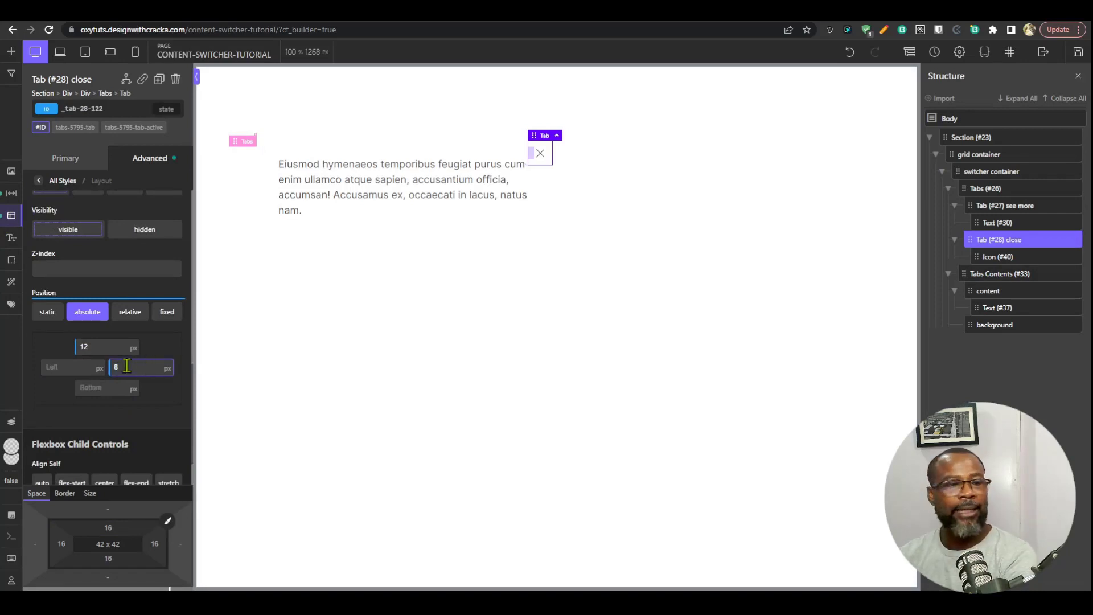
click(89, 347)
text(8)
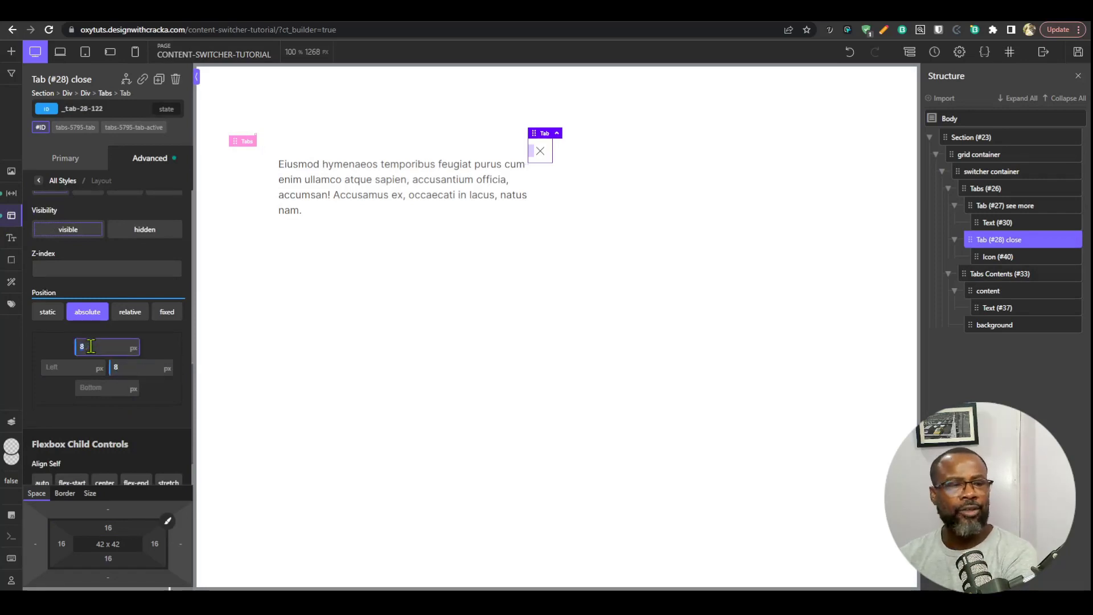
key(BackSpace)
text(-)
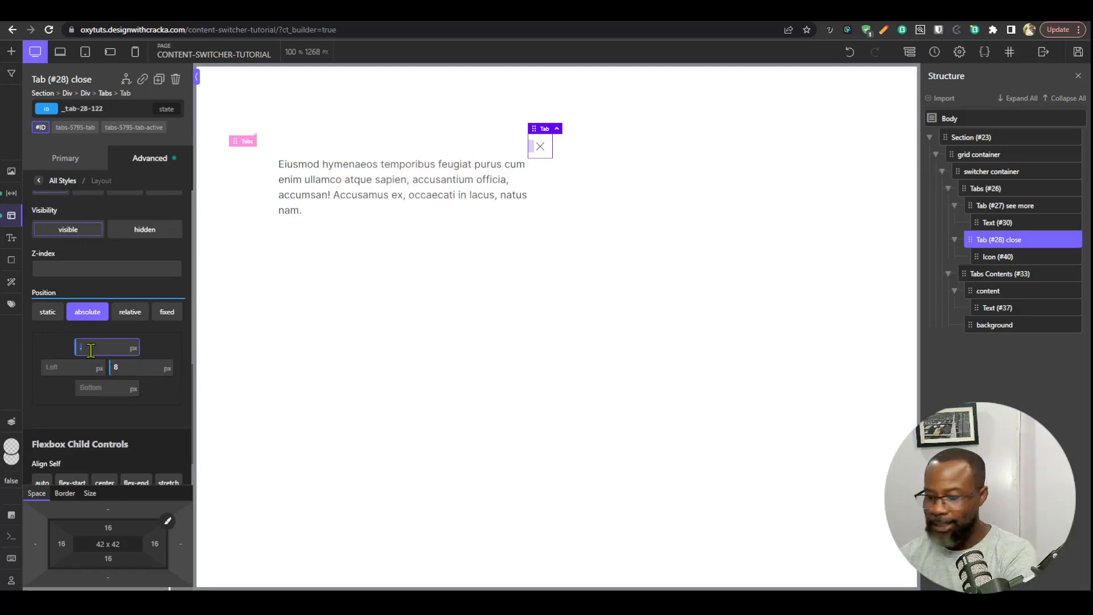
key(BackSpace)
text(0)
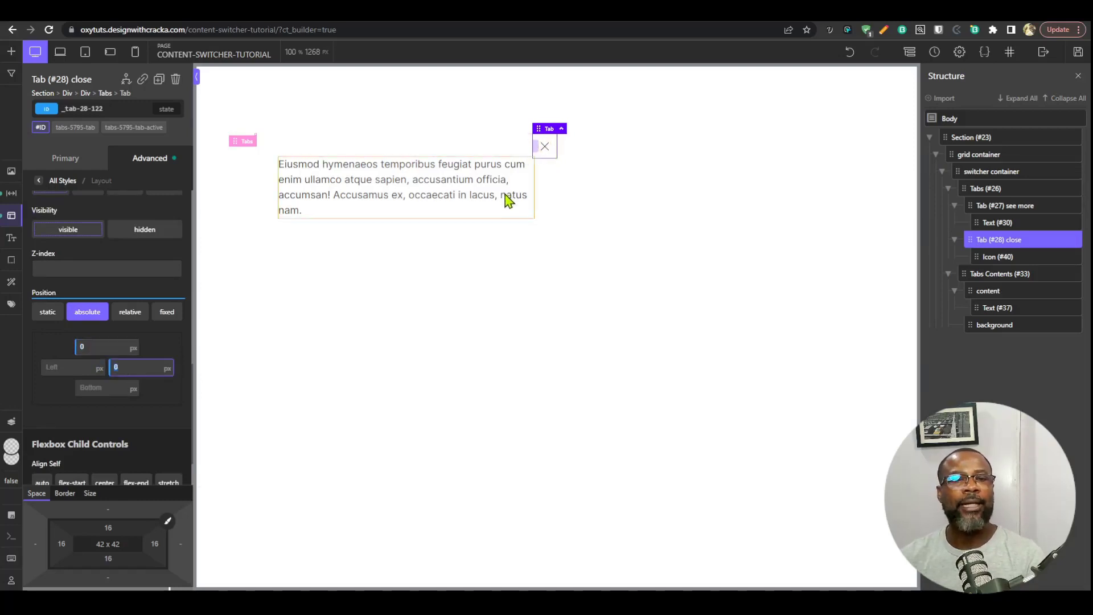
Lengthen the placeholder text in the content tab to four consecutive copies of the Eiusmod paragraph.
click(441, 196)
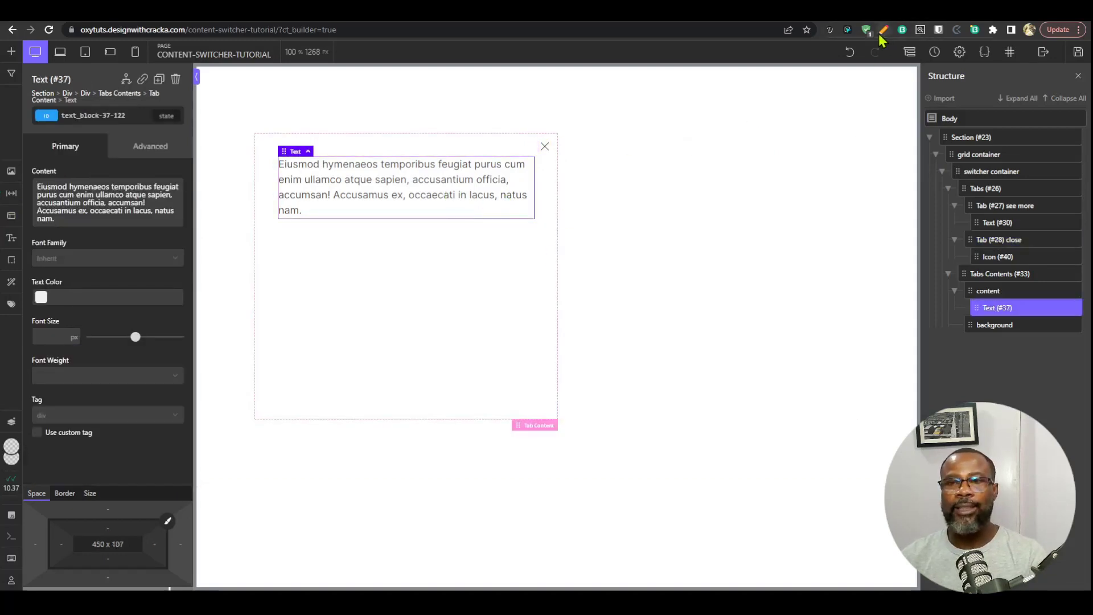
click(110, 219)
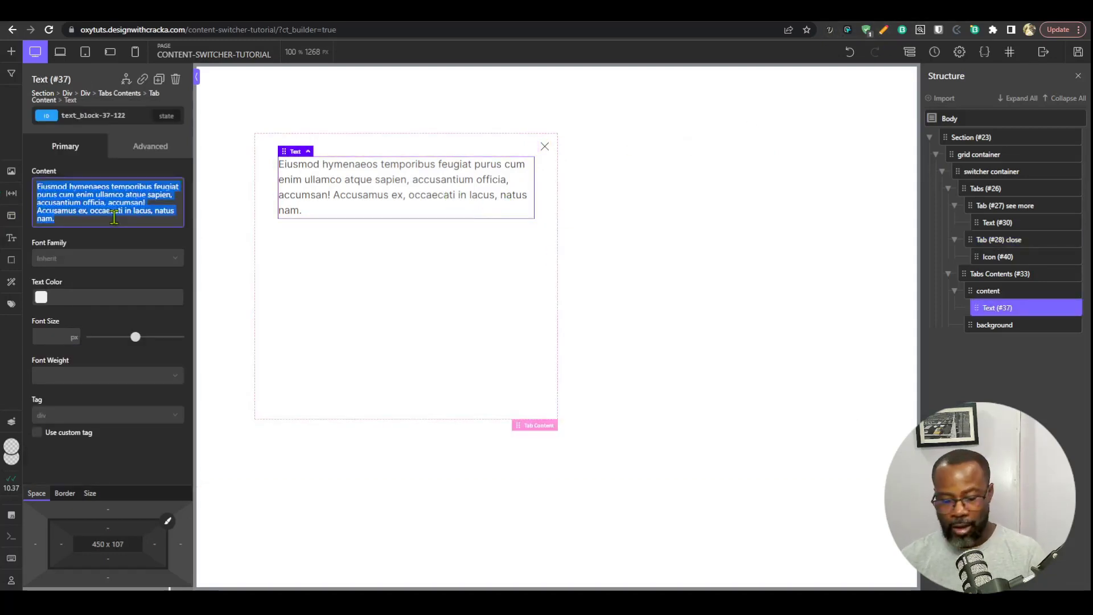
key(ctrl+a)
click(108, 220)
key(ctrl+v)
key(ctrl+v)
key(ctrl+v)
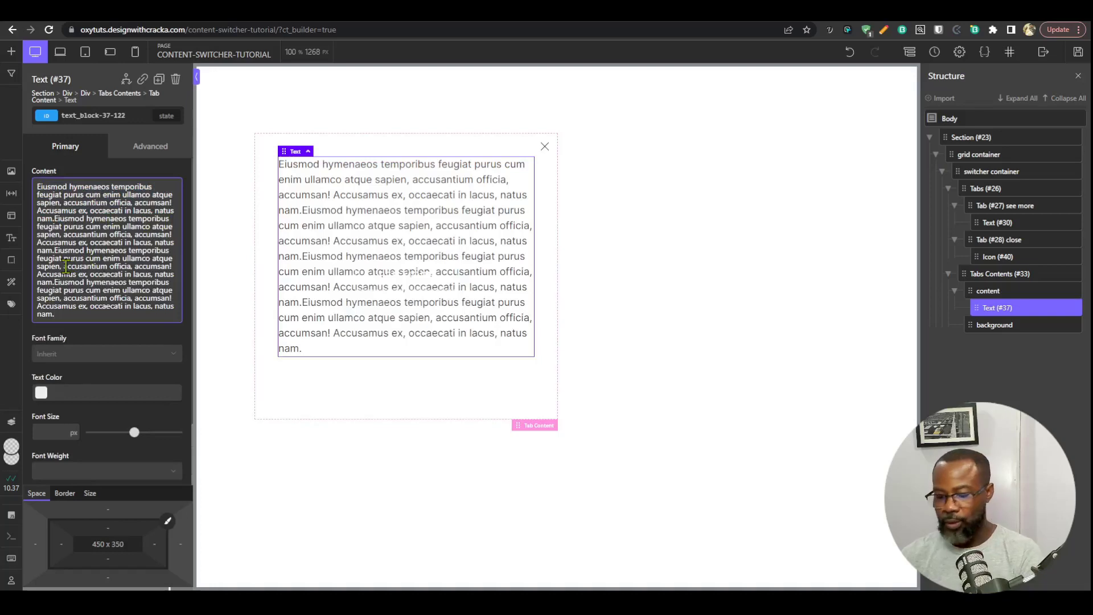
Insert a blank line before "Accusamus ex" in the third copy of the placeholder paragraph, and save the page.
click(39, 274)
key(Return)
key(Return)
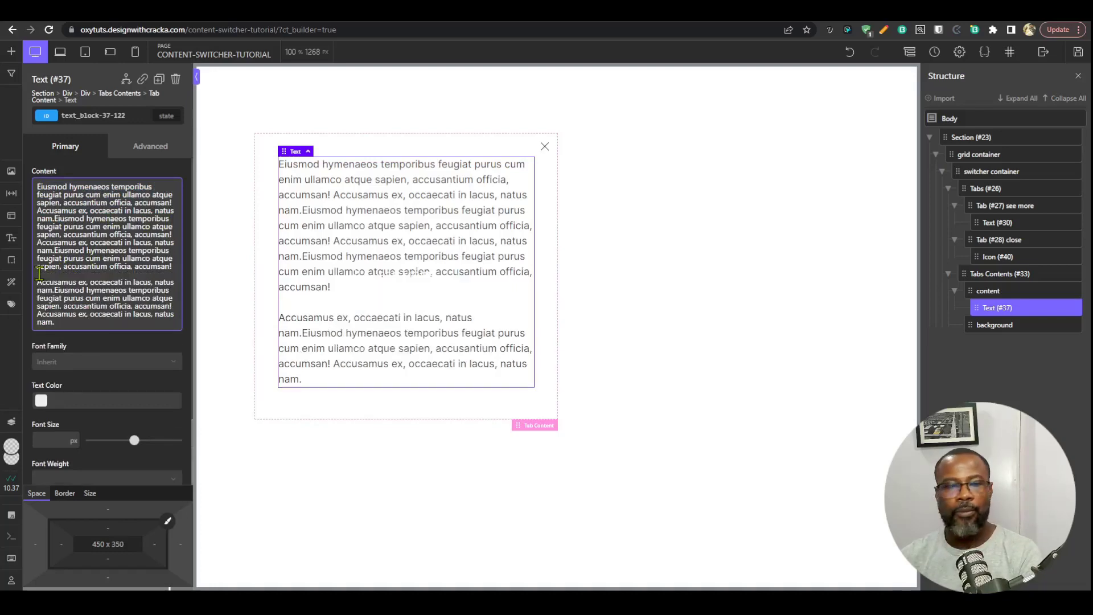
click(1079, 54)
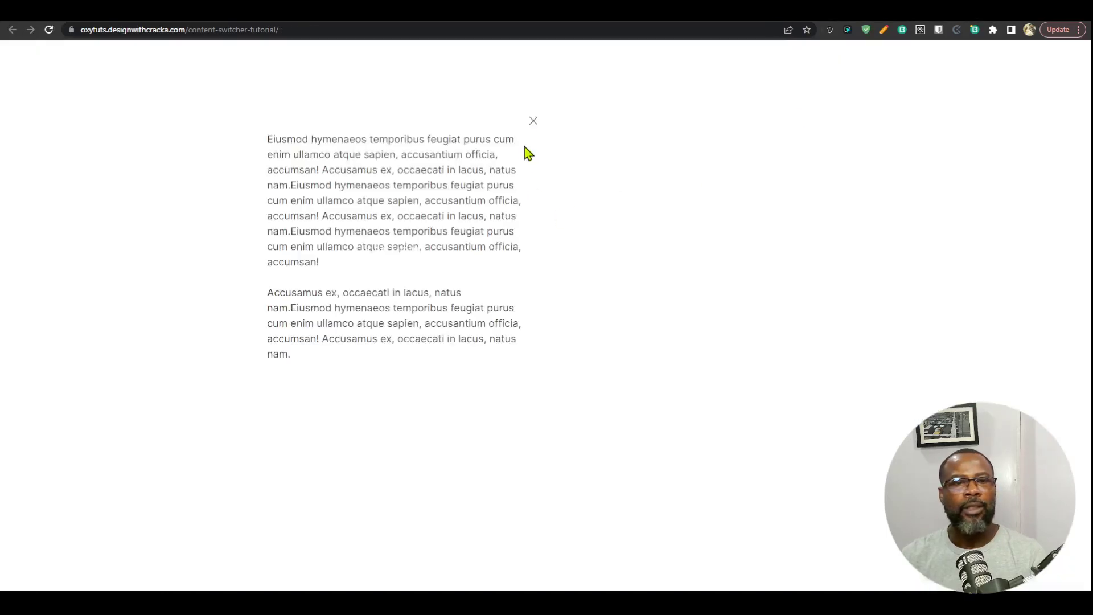
Toggle the switcher once on the live page, and review the order of its tabs and tab contents in the page structure.
click(533, 123)
click(403, 251)
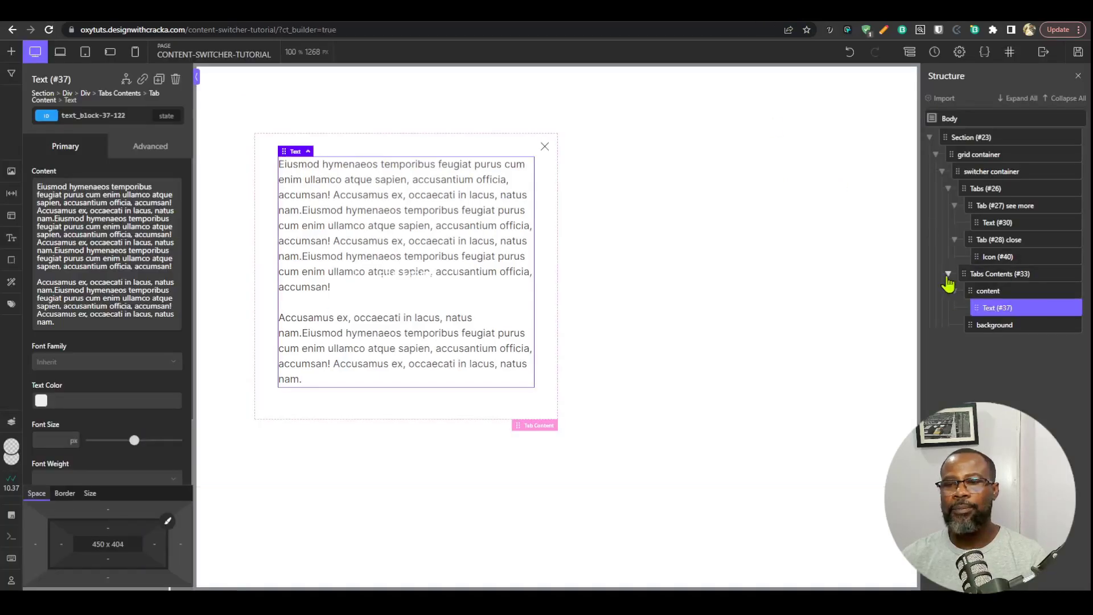
click(947, 274)
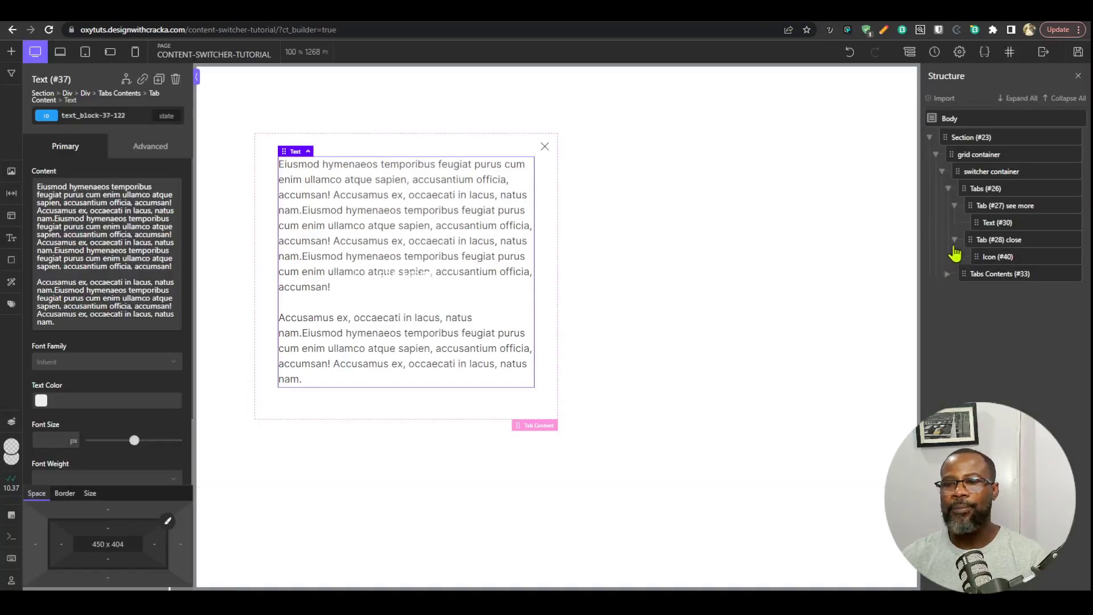
click(954, 242)
click(955, 207)
click(995, 210)
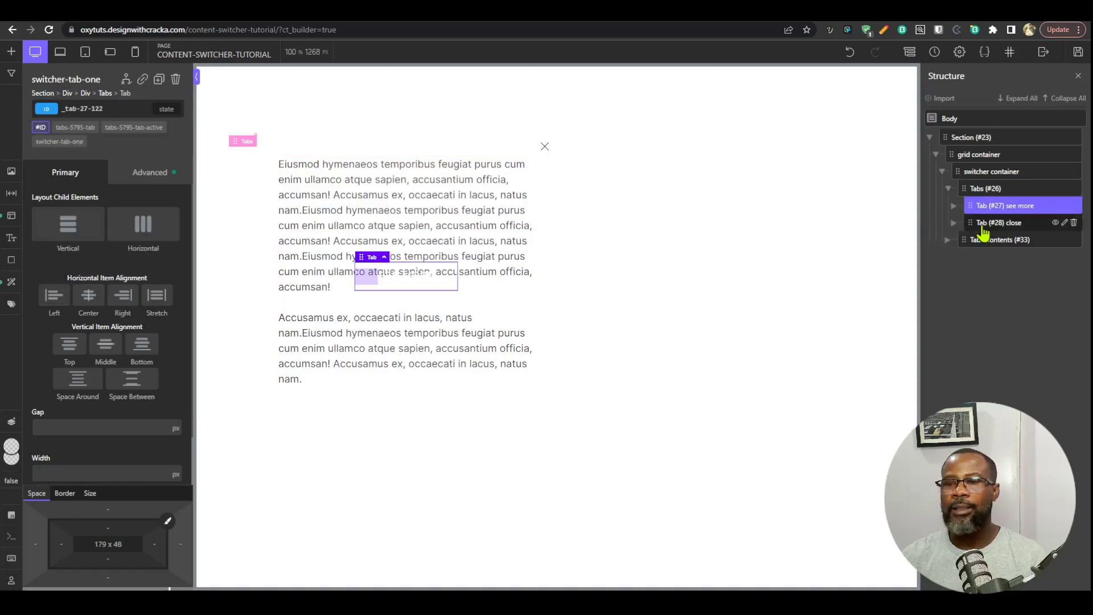
click(983, 225)
click(949, 241)
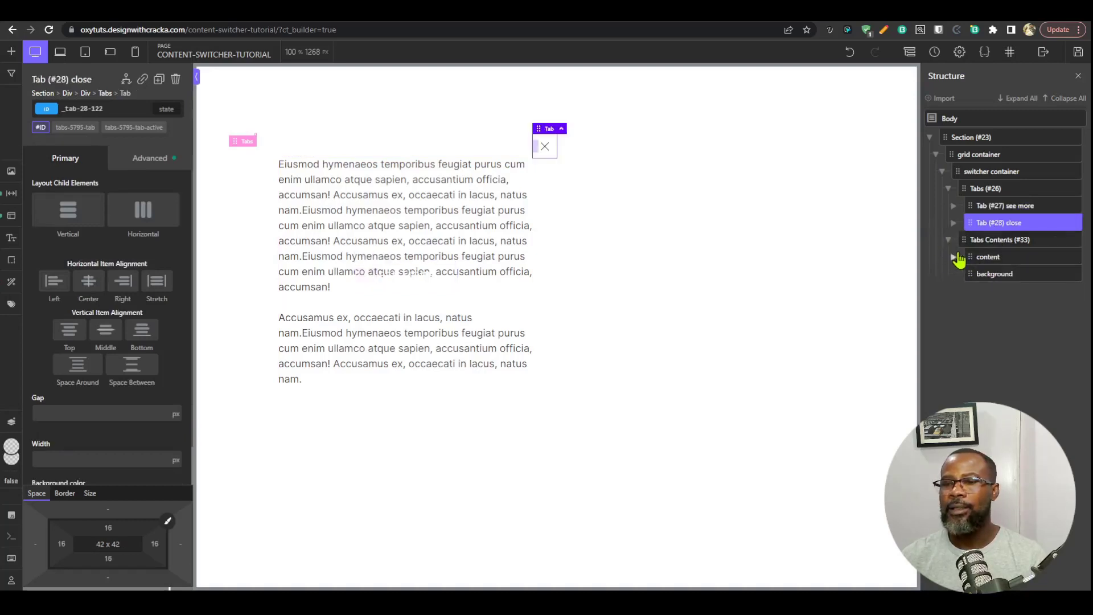
click(1005, 209)
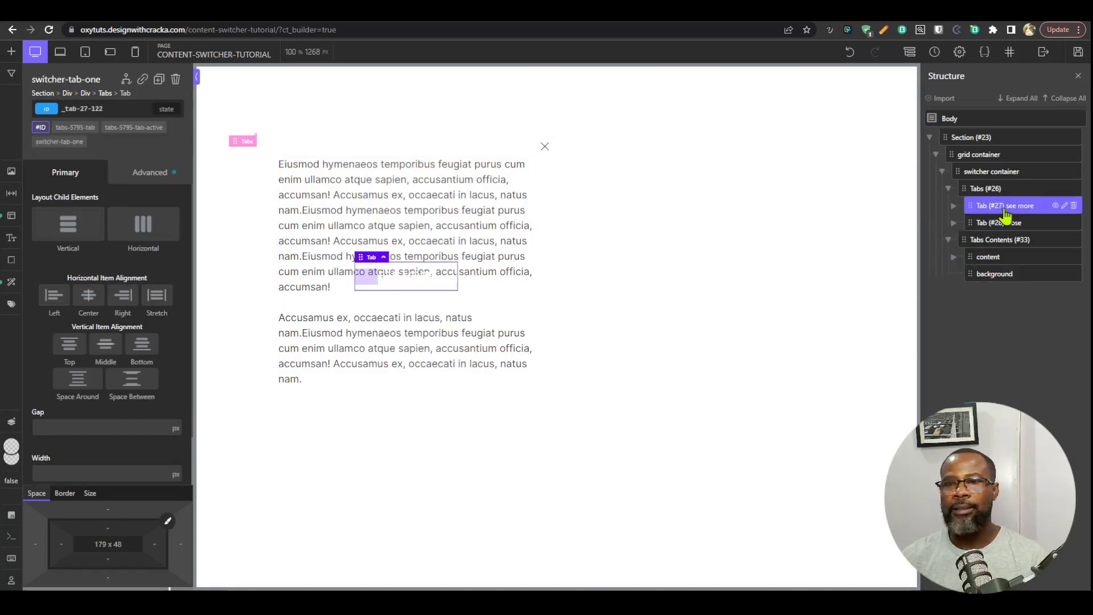
Close, reopen and close the switcher's text content on the live page to compare the behaviour with the tab order.
key(ctrl+Tab)
click(525, 131)
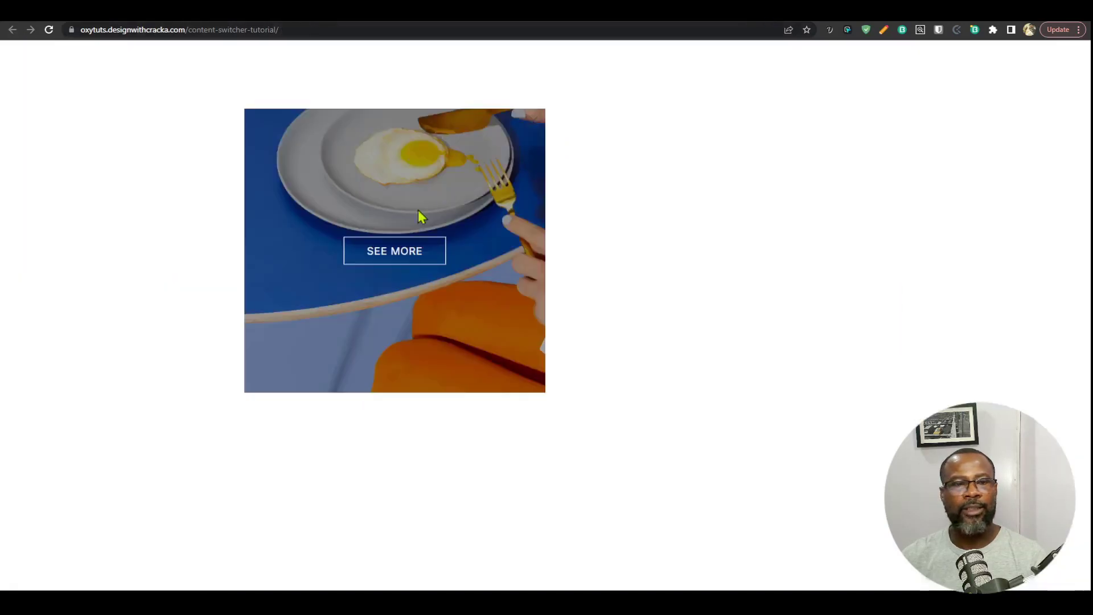
click(383, 255)
click(536, 128)
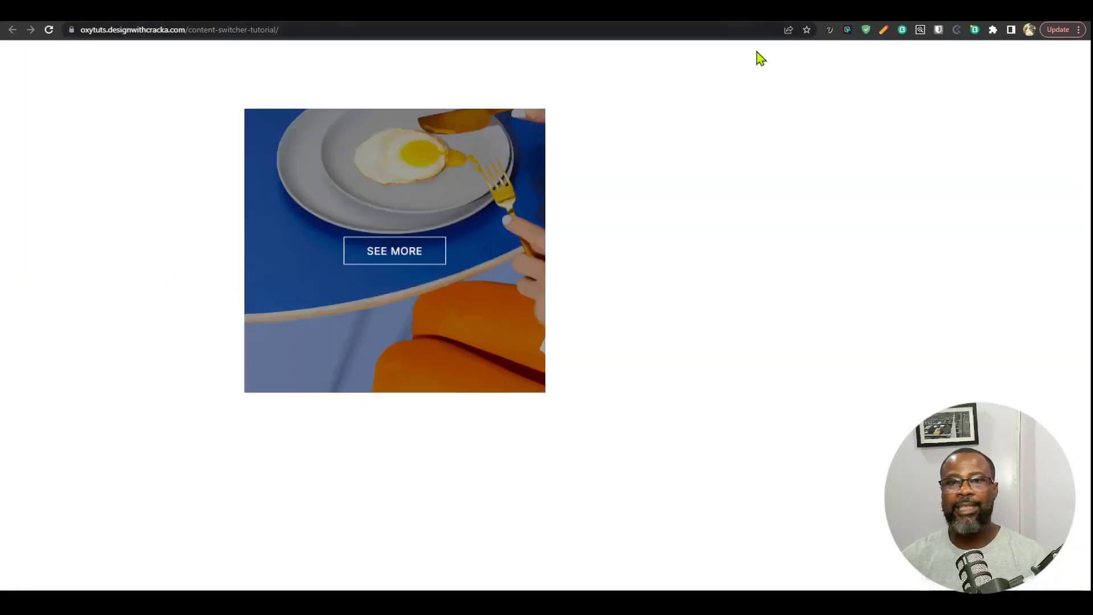
key(ctrl+Tab)
Move the close tab above the see more tab, and the background above the content within Tabs Contents.
click(980, 225)
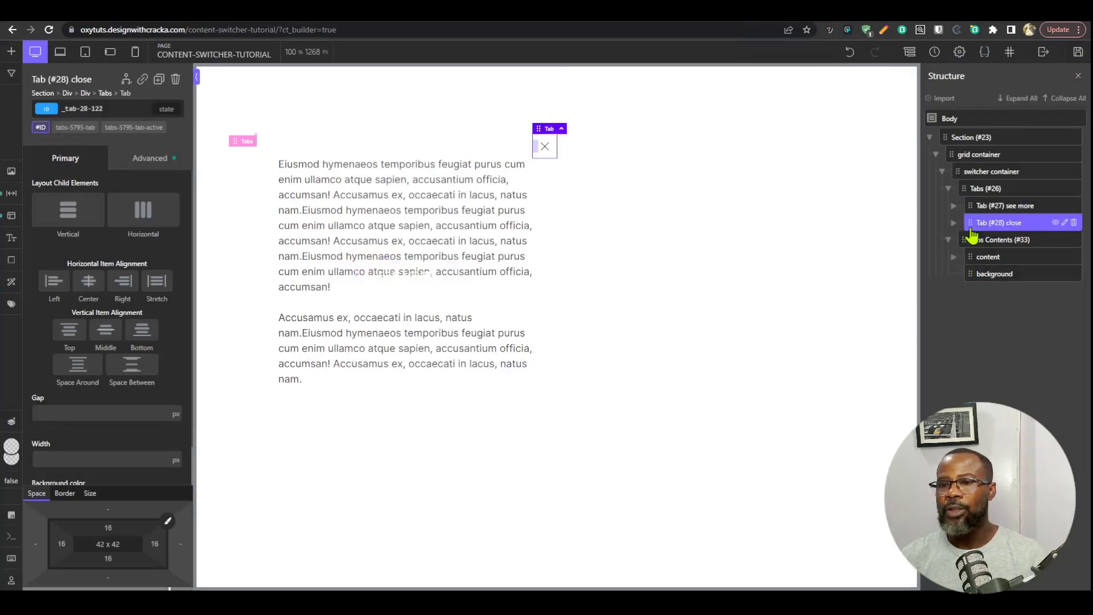
drag(974, 222, 981, 206)
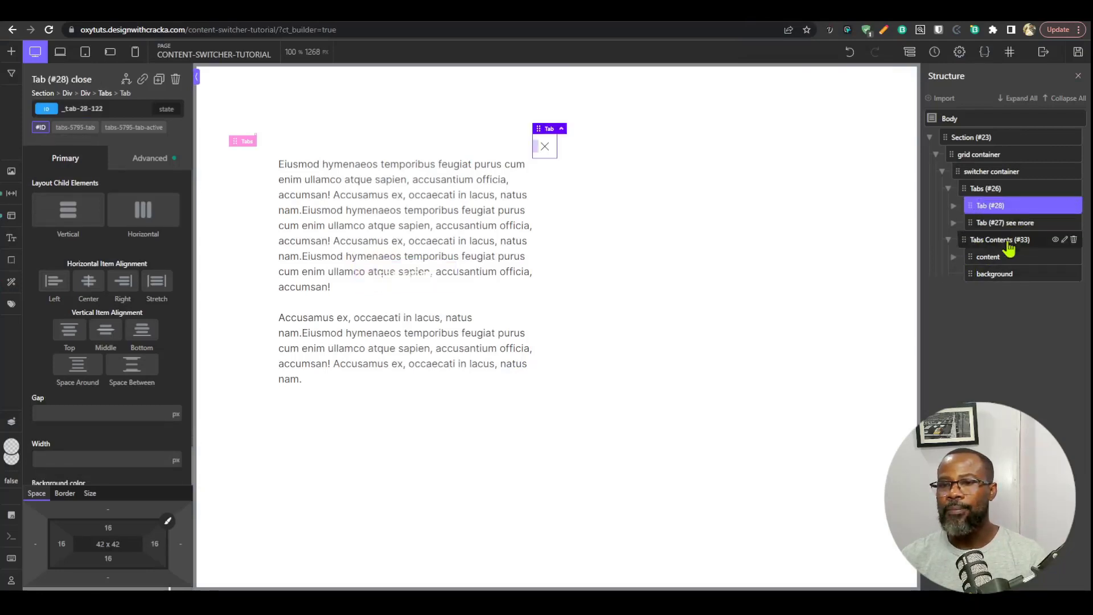
drag(972, 275, 976, 253)
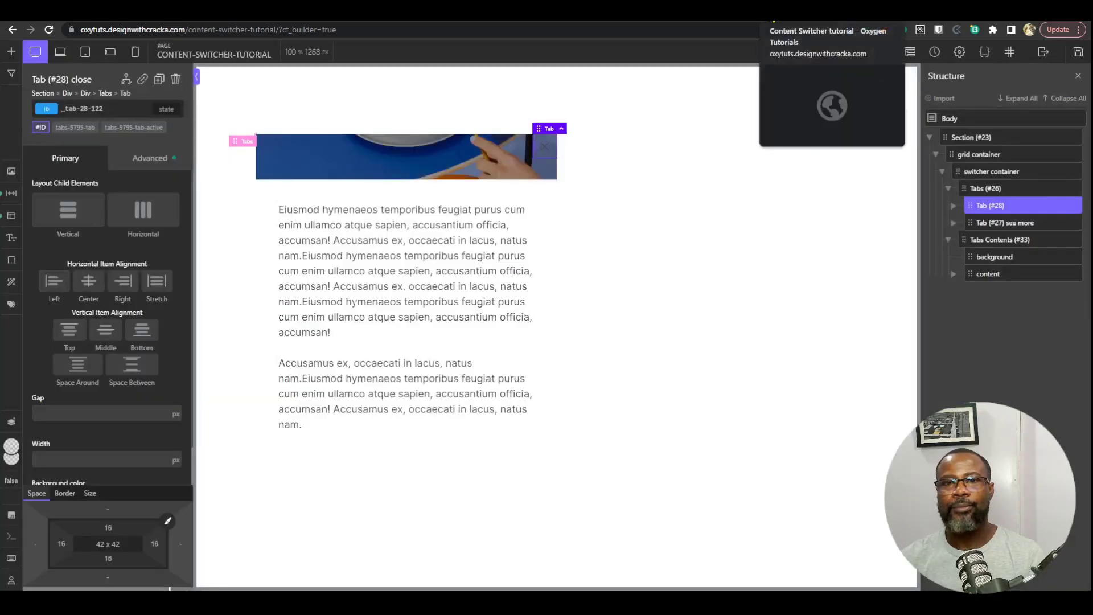
Reload the live page and test the reordered switcher by repeatedly opening and closing its text content.
click(794, 11)
key(F5)
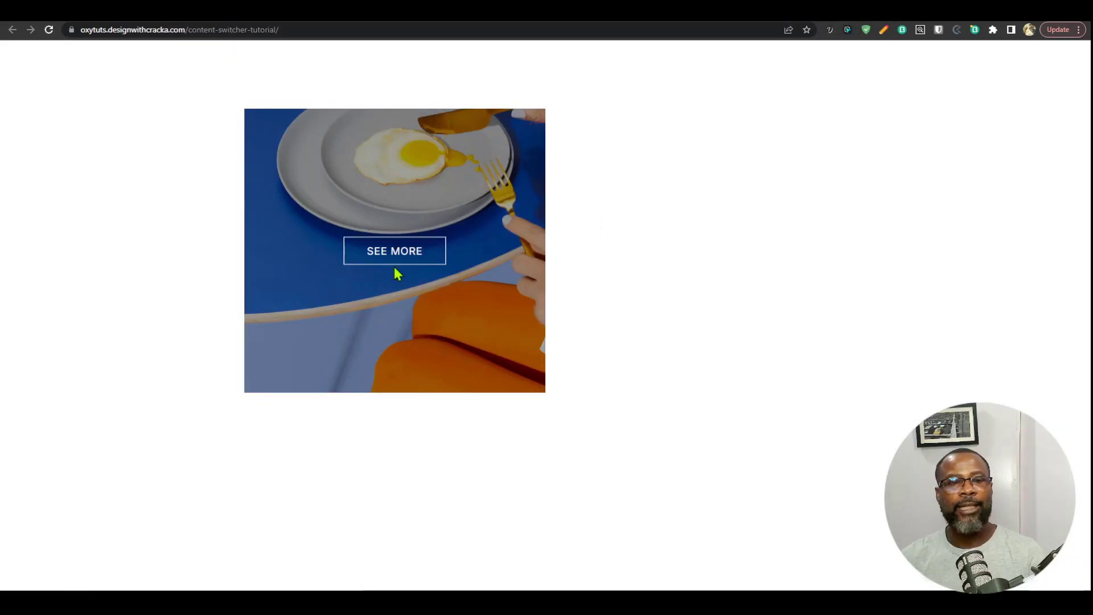
click(395, 253)
click(534, 122)
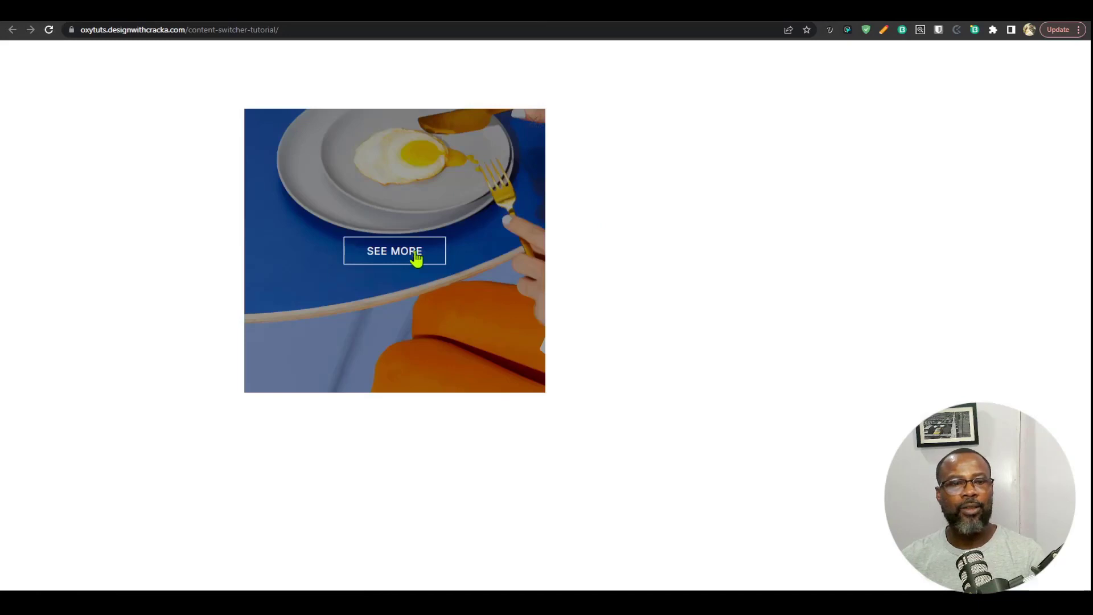
click(415, 253)
click(534, 125)
click(428, 254)
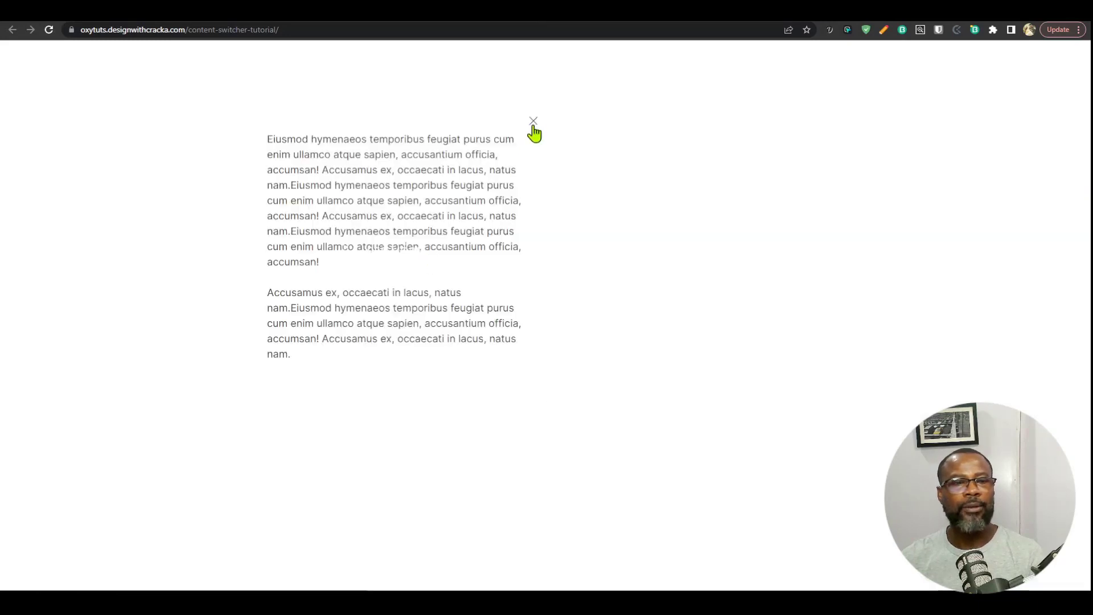
drag(439, 217, 370, 276)
click(534, 126)
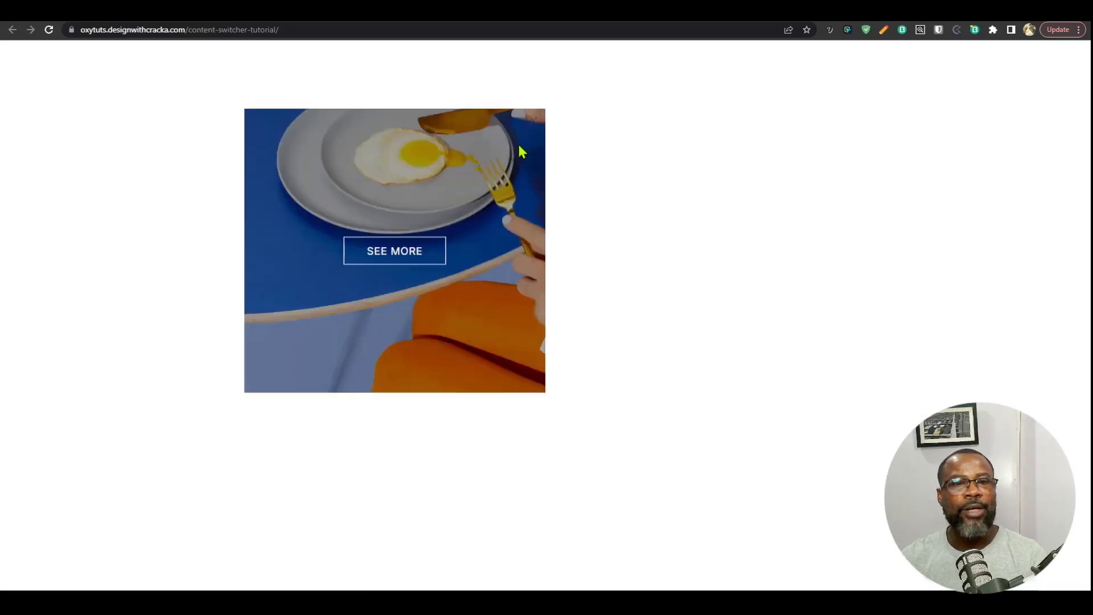
double_click(535, 124)
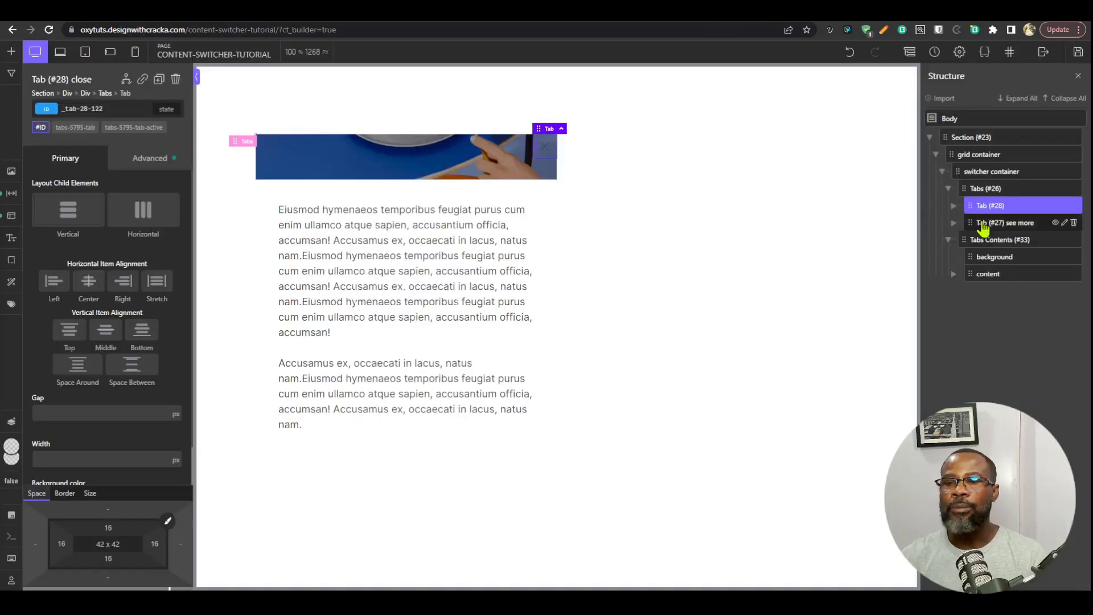
Set the display of the close tab's tabs-5795-tab-active class to none, and save the page.
click(146, 128)
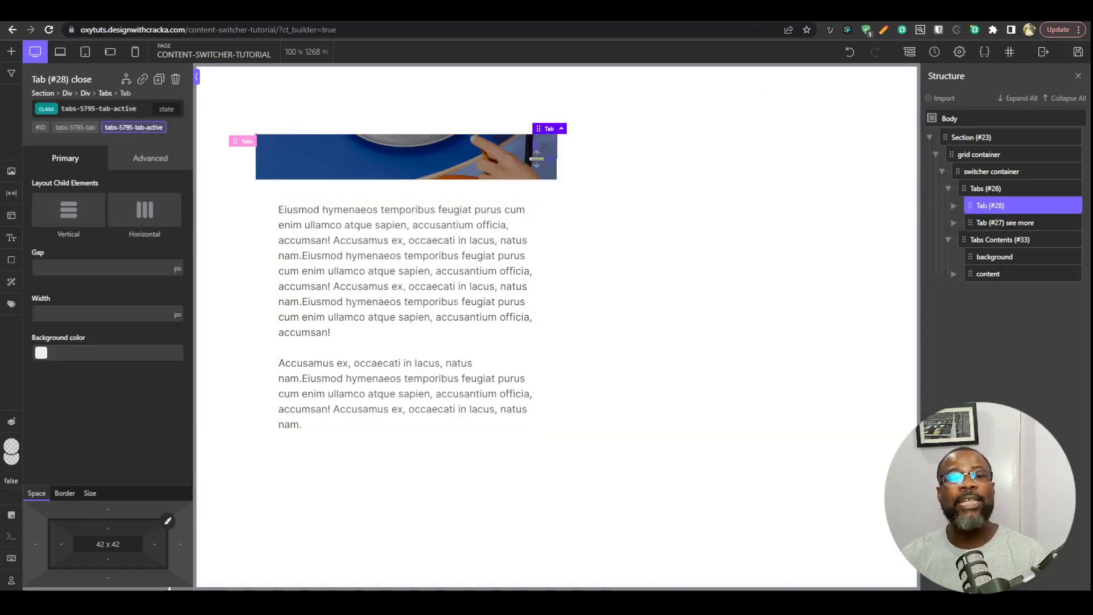
click(11, 215)
scroll(168, 239, up, 1)
scroll(169, 251, up, 3)
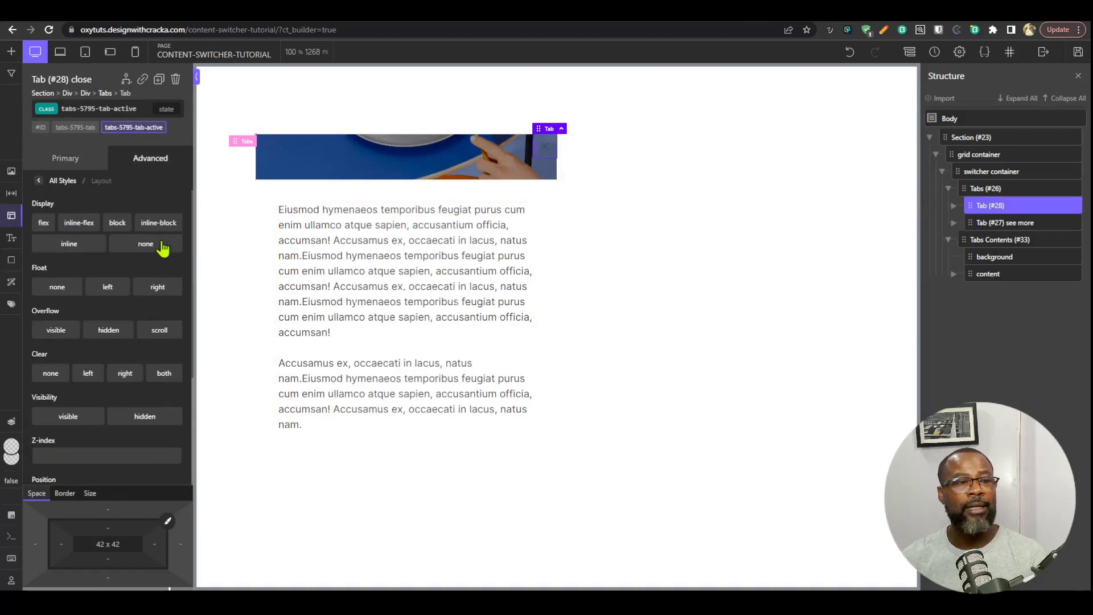
click(149, 244)
click(1077, 56)
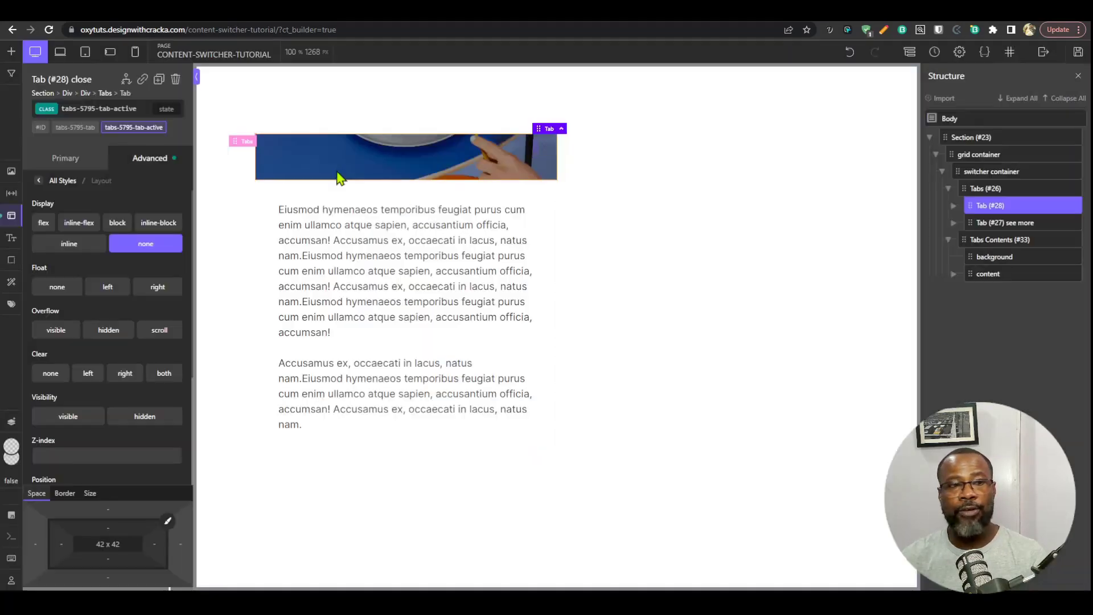
Reload the live page and check that the see more and close tabs toggle cleanly and the text content is selectable.
click(49, 29)
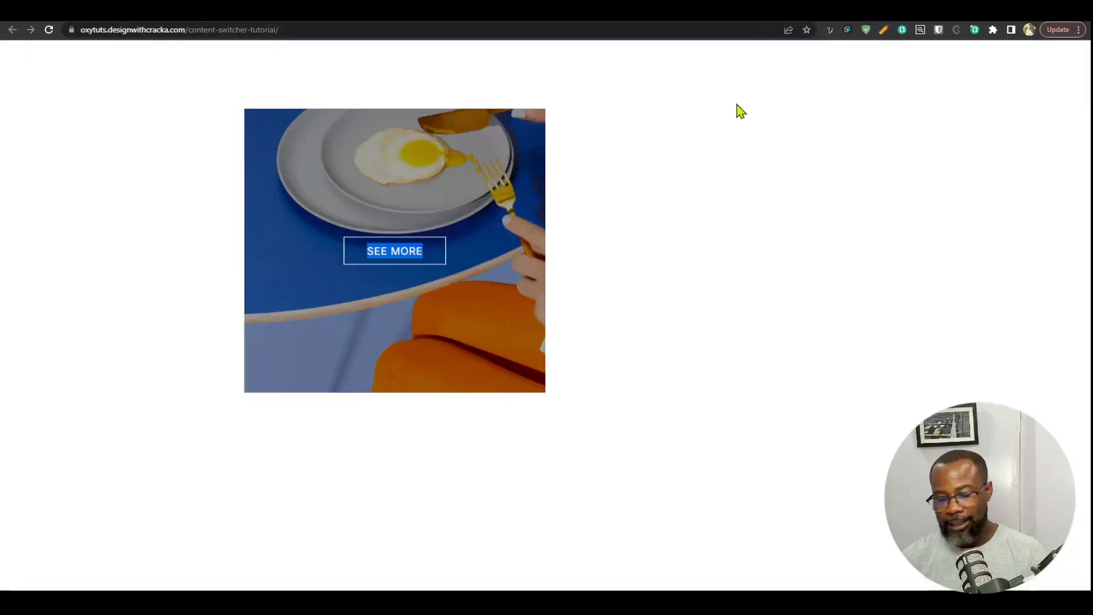
click(418, 261)
drag(387, 204, 434, 245)
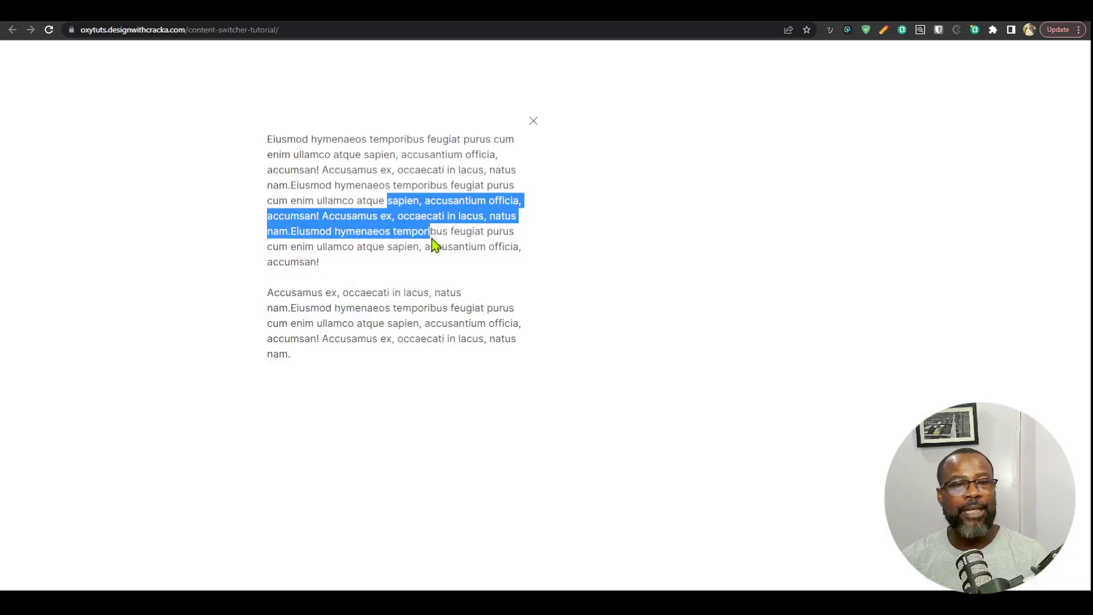
click(533, 122)
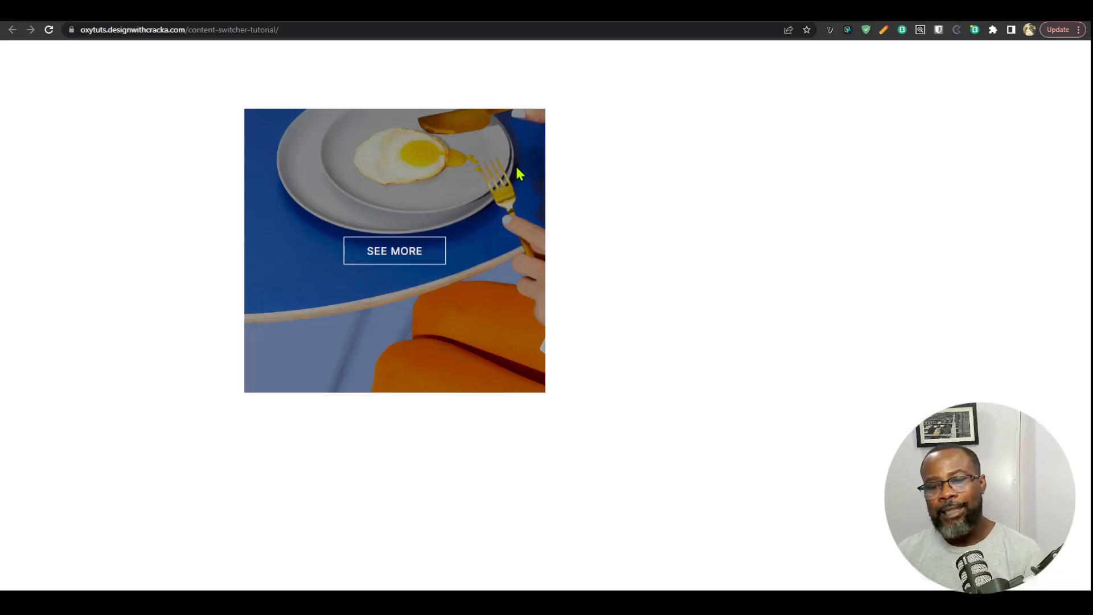
click(412, 265)
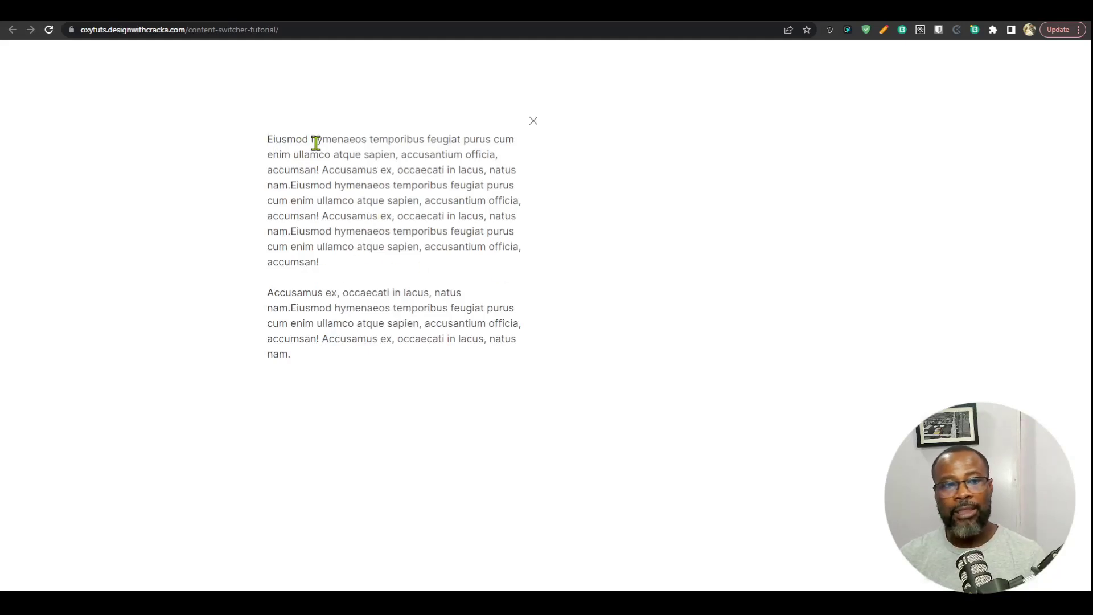
drag(317, 143, 456, 324)
click(534, 120)
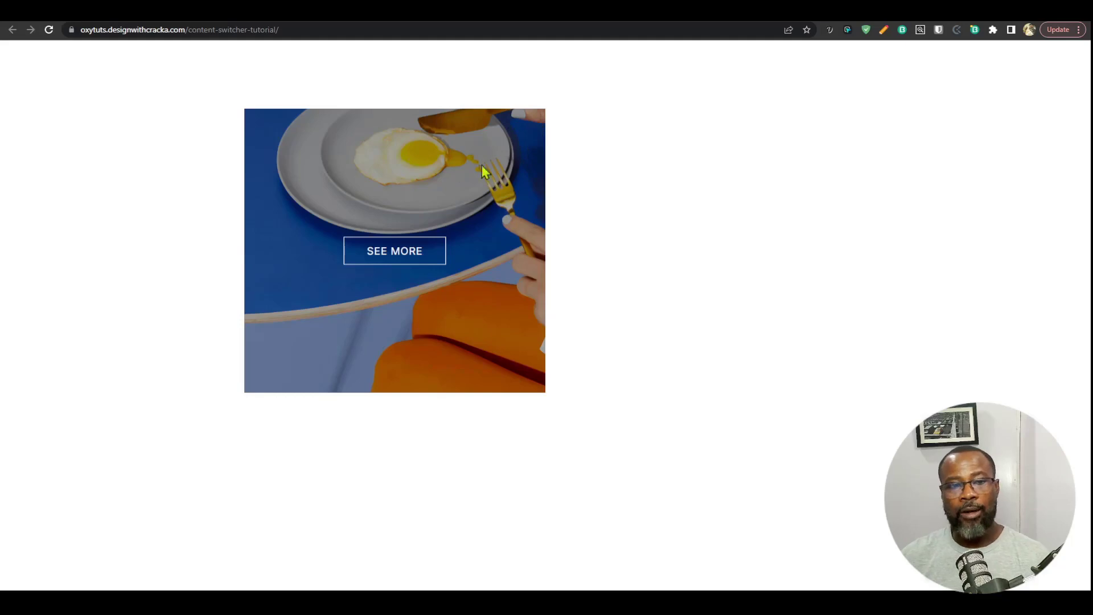
click(400, 270)
click(534, 122)
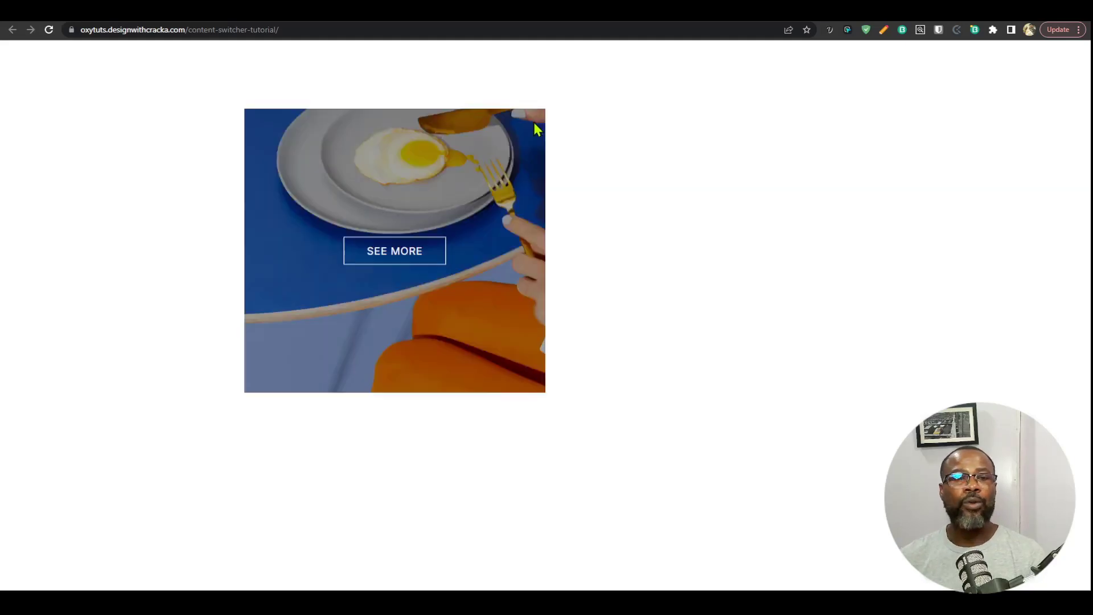
click(407, 256)
click(531, 124)
click(422, 239)
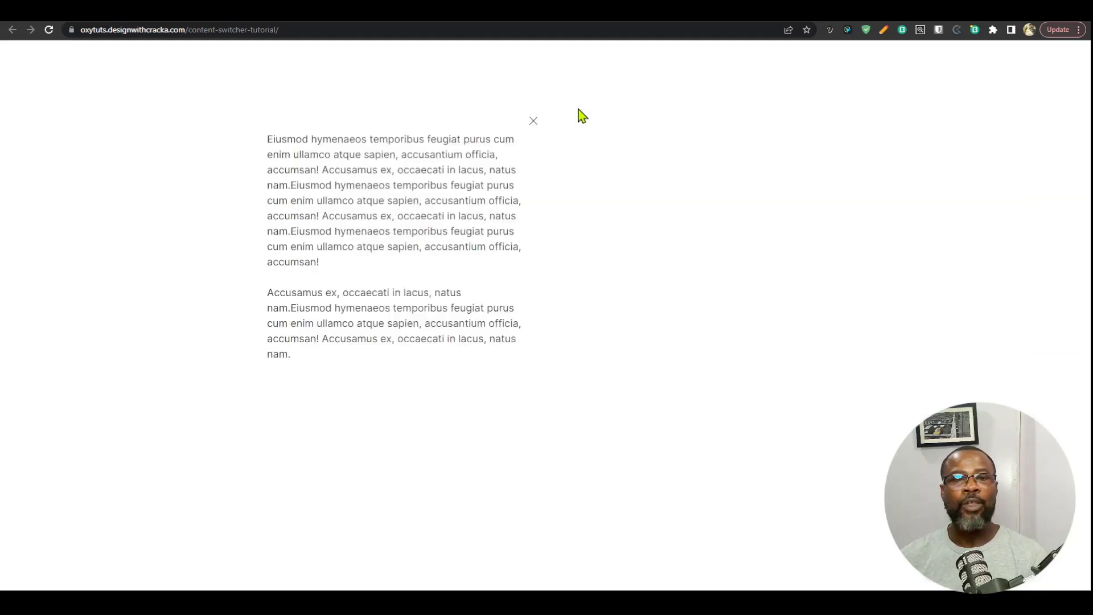
click(534, 121)
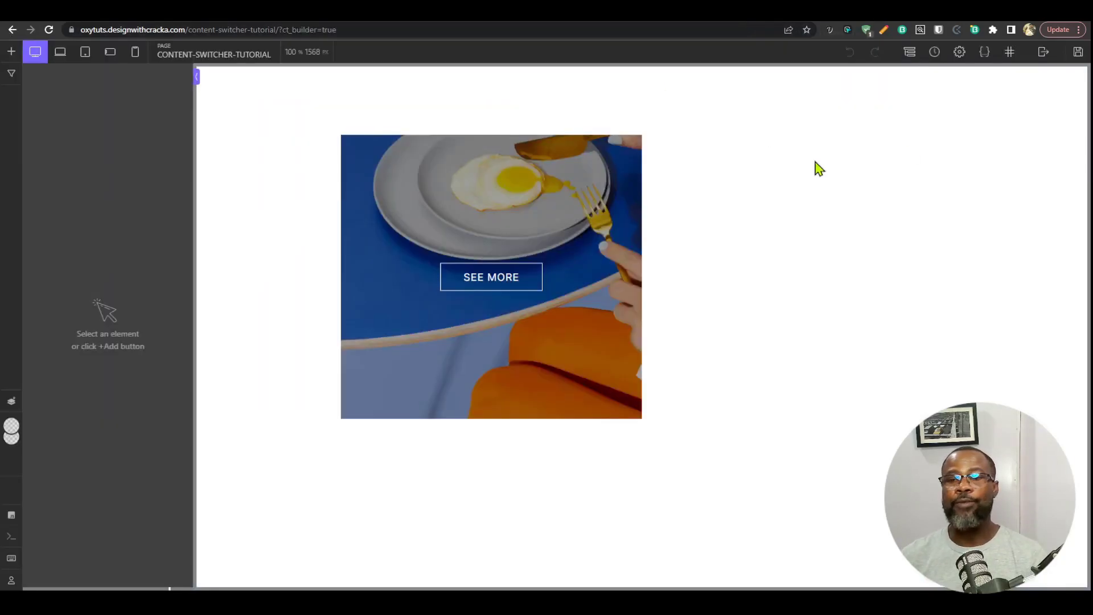
Duplicate the switcher container inside the section's grid container.
click(910, 52)
click(929, 138)
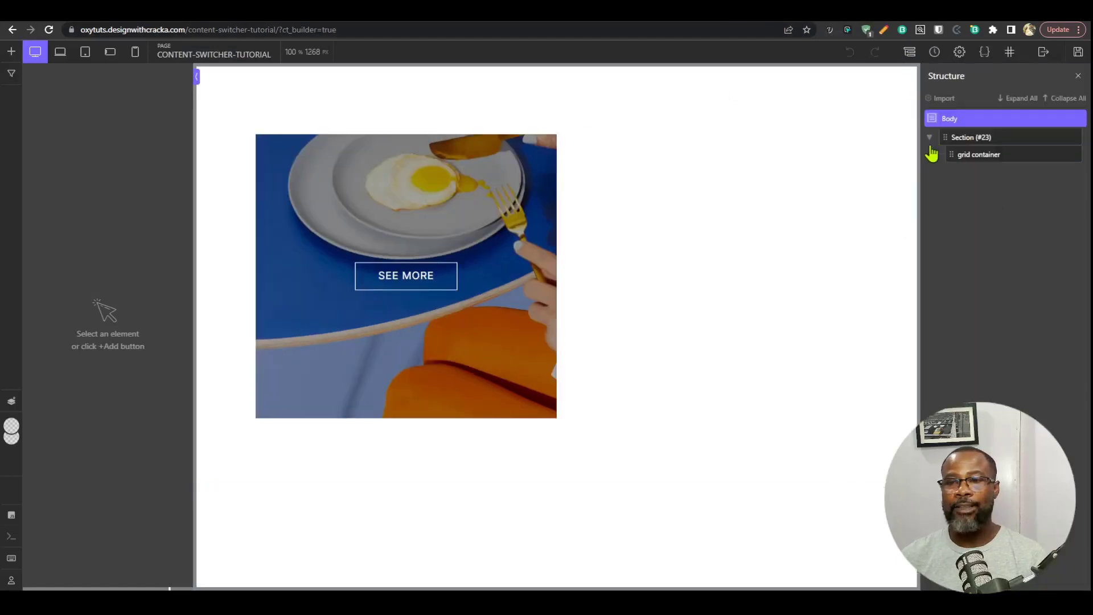
click(936, 154)
click(941, 171)
click(943, 174)
click(942, 174)
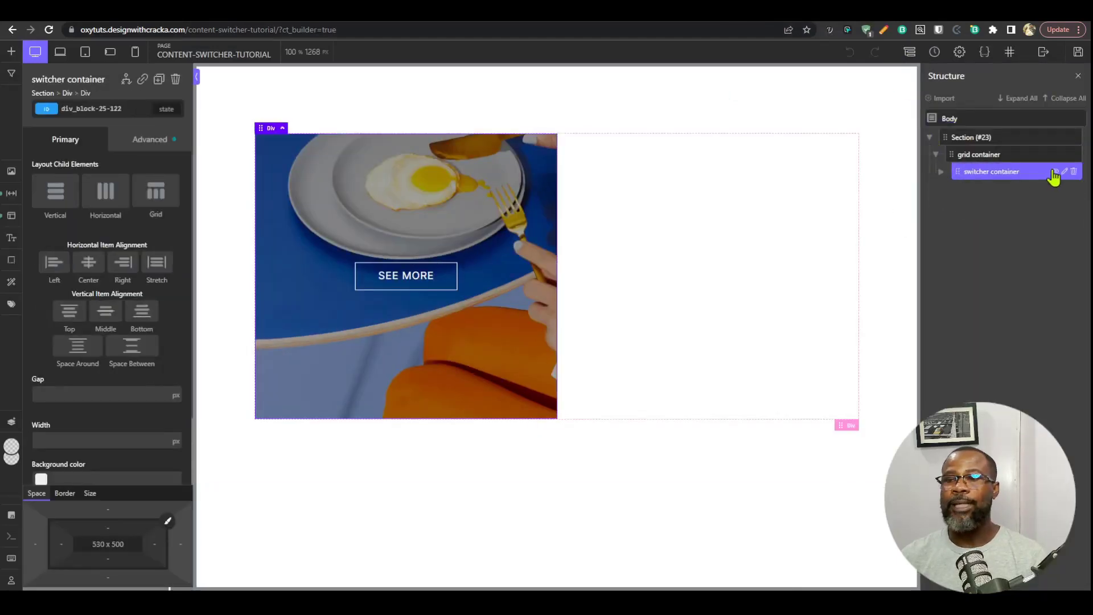
click(158, 79)
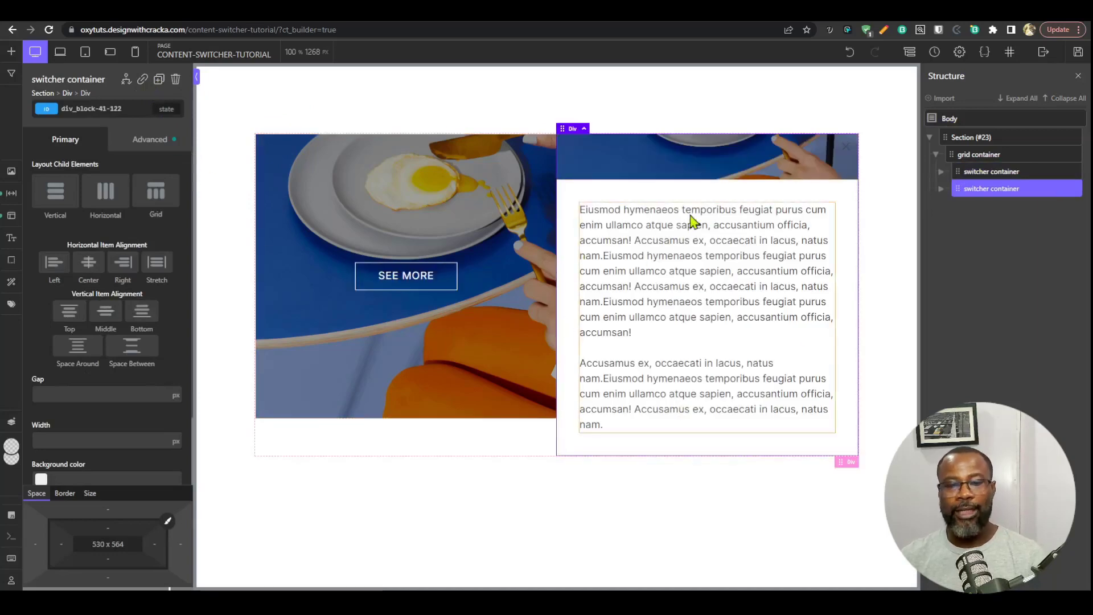
Replace the duplicated switcher's background image with the abstract 3D shapes picture of cylinders and spheres, and save the page.
click(750, 158)
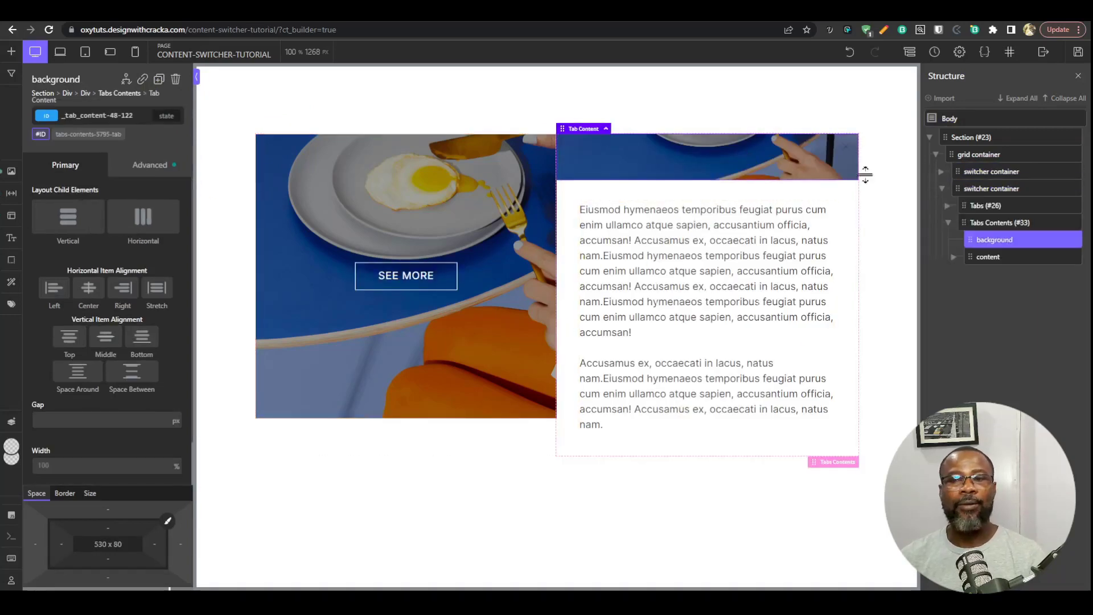
click(12, 172)
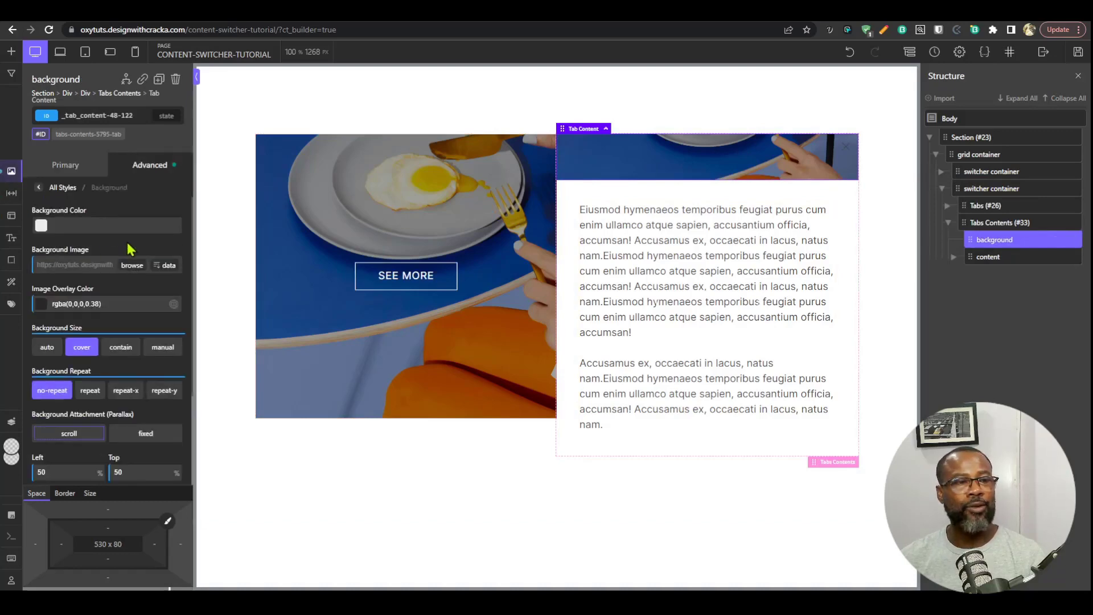
click(132, 264)
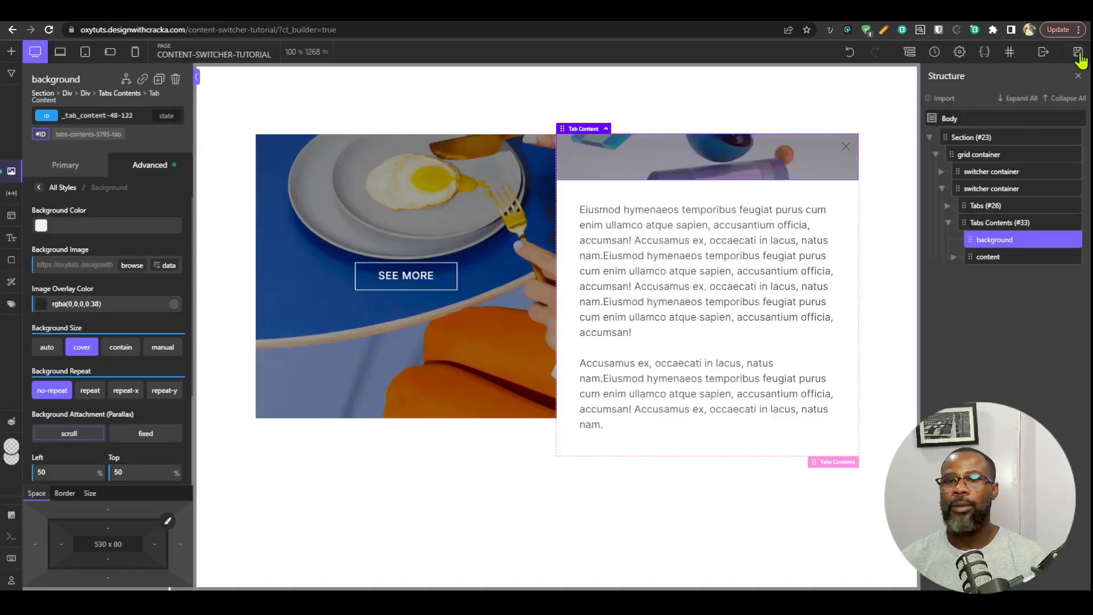
click(1078, 54)
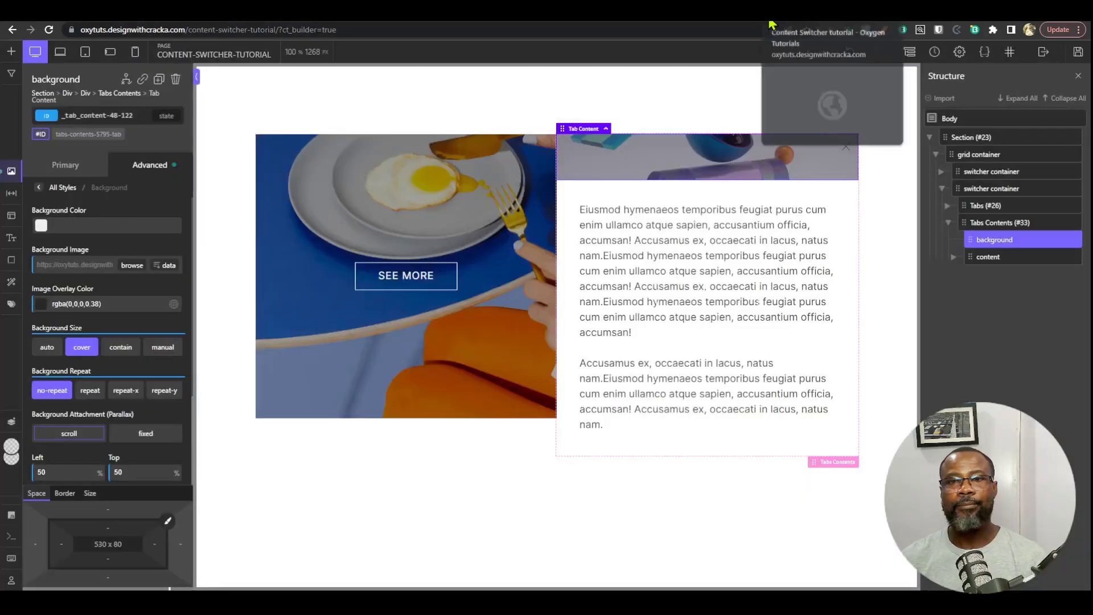
Reload the live page and open and close both switchers to test that they toggle independently.
click(769, 24)
key(ctrl+r)
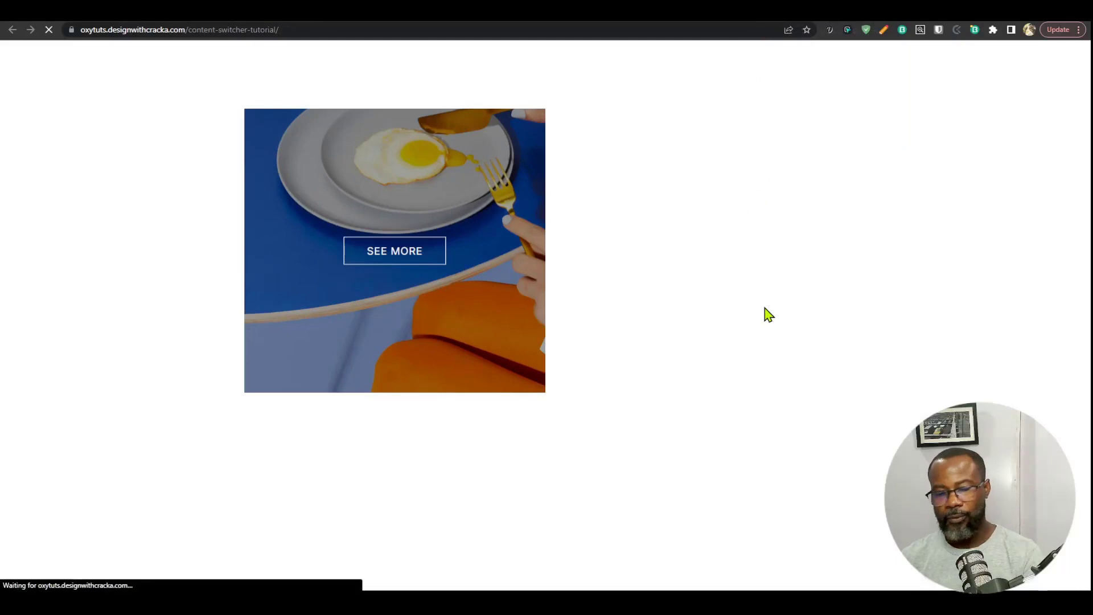
click(672, 291)
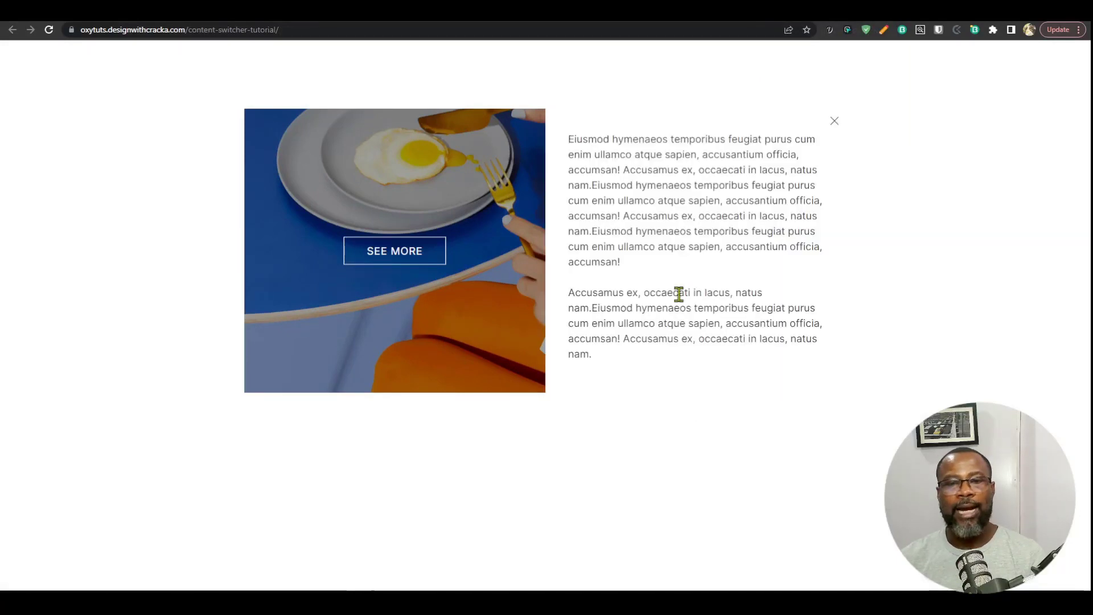
click(832, 122)
click(398, 251)
click(534, 121)
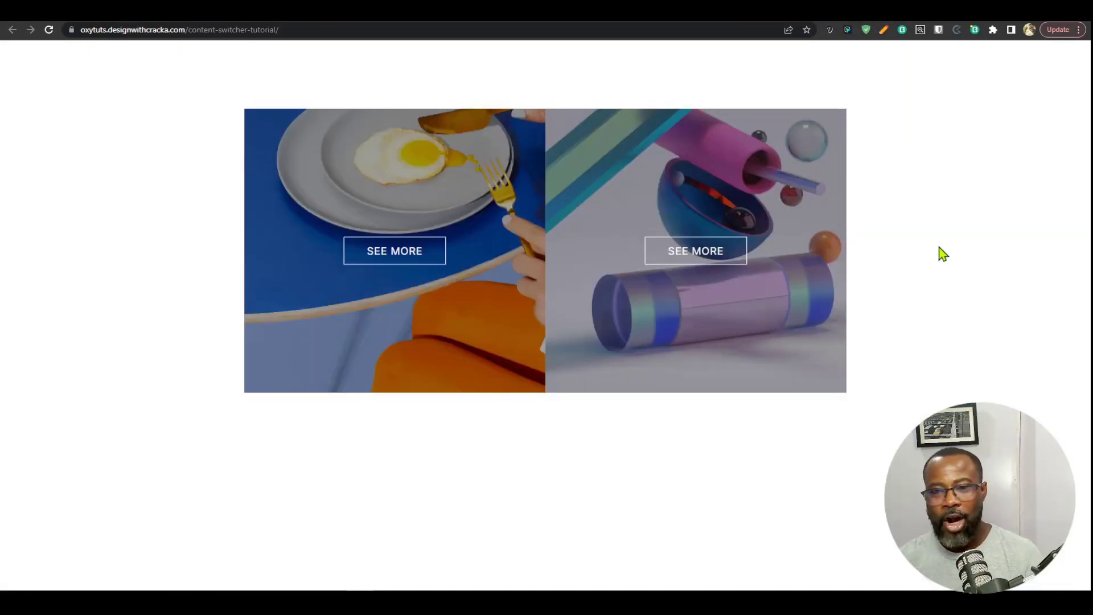